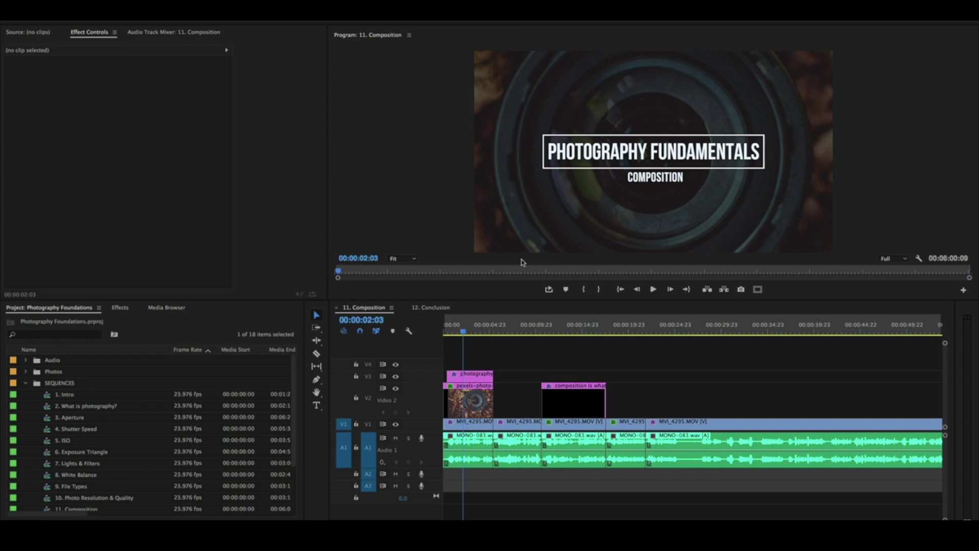
- View the Premiere Pro version information, then close it
{"action": "left_click", "coordinate": [11, 9]}
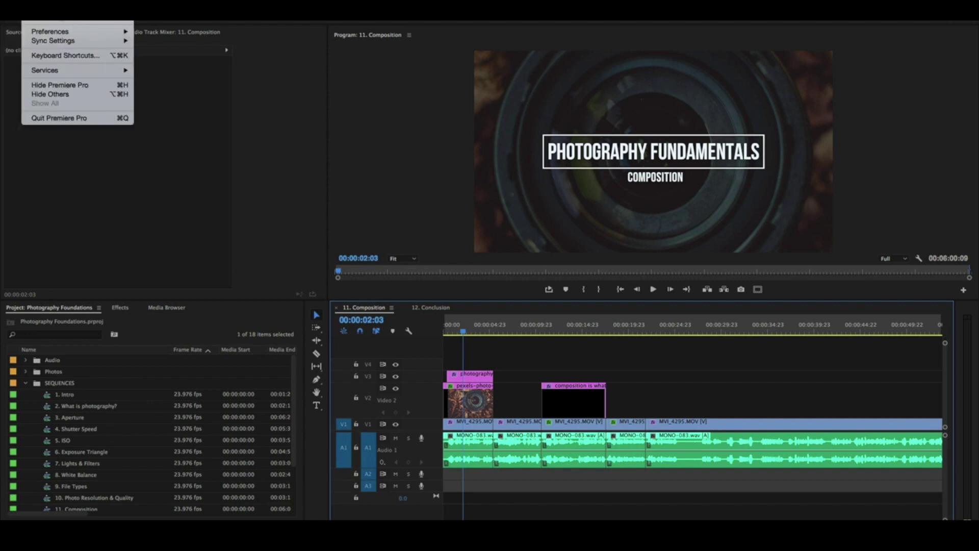
{"action": "left_click", "coordinate": [38, 25]}
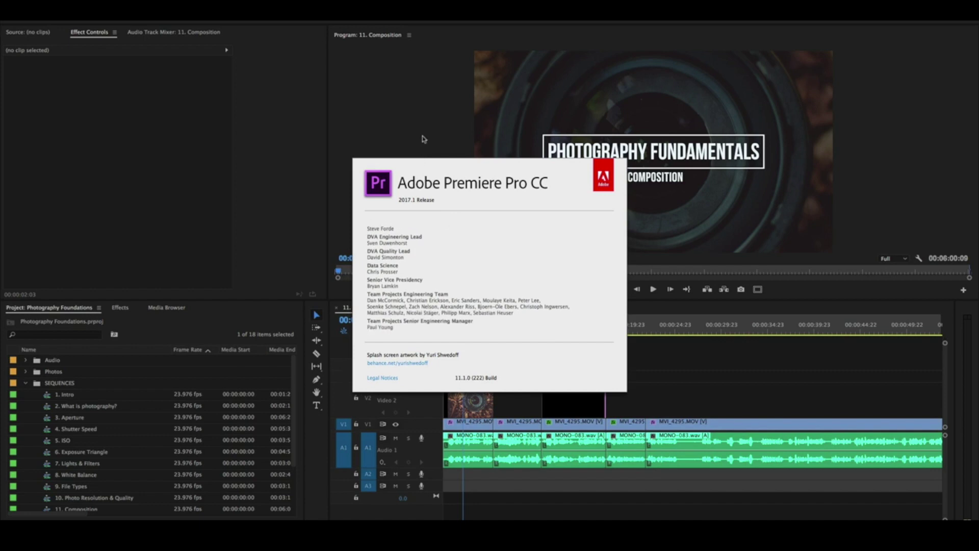
{"action": "left_click", "coordinate": [423, 165]}
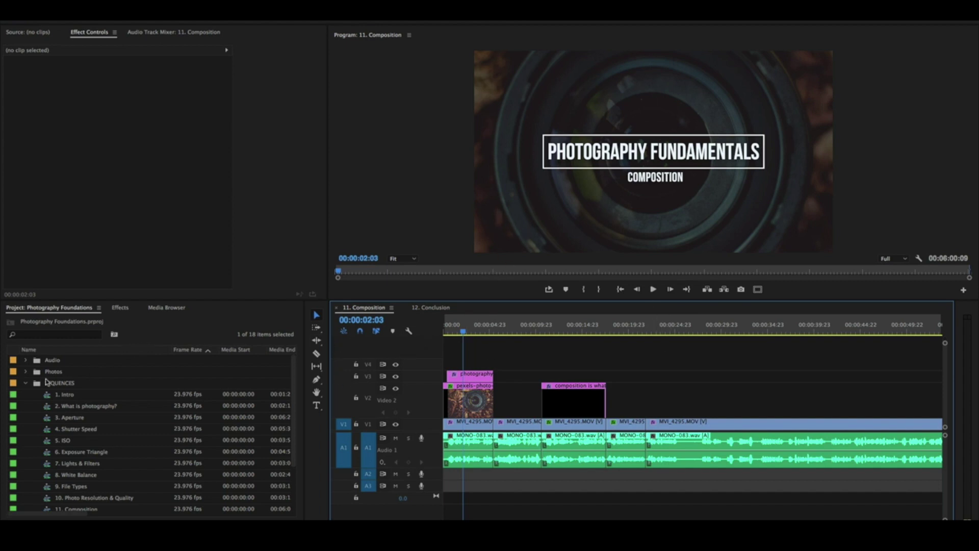
- Collapse the SEQUENCES folder, then open and dismiss the New Item menu
{"action": "left_click", "coordinate": [26, 383]}
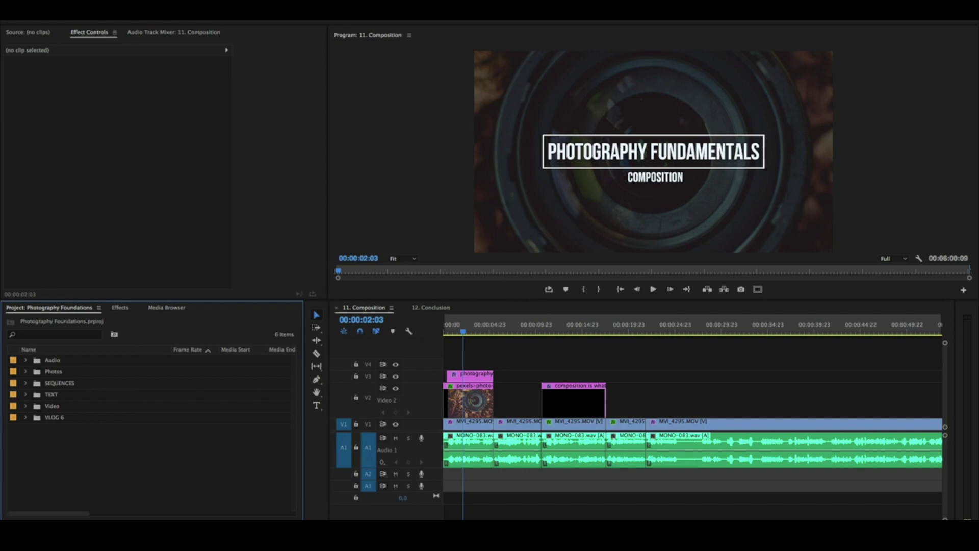
{"action": "left_click", "coordinate": [271, 529]}
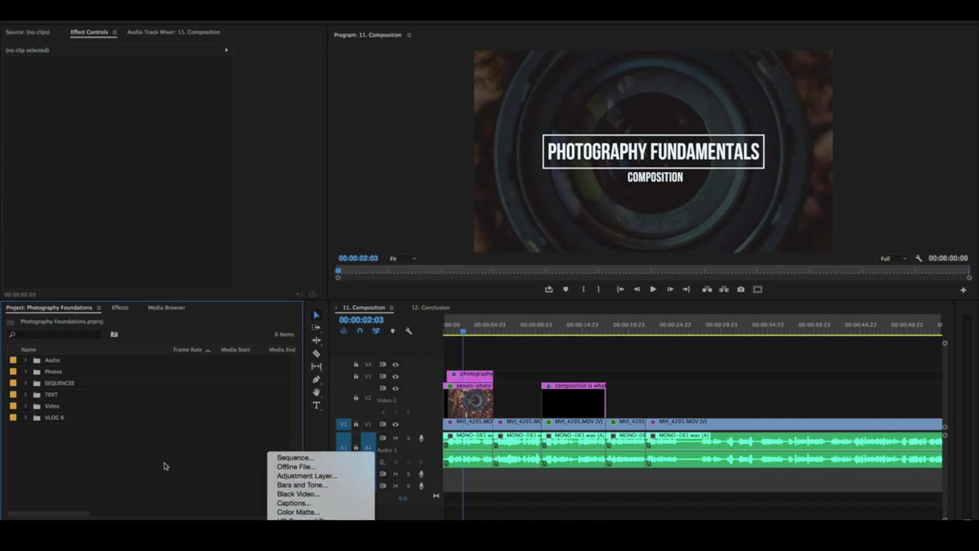
{"action": "left_click", "coordinate": [122, 473]}
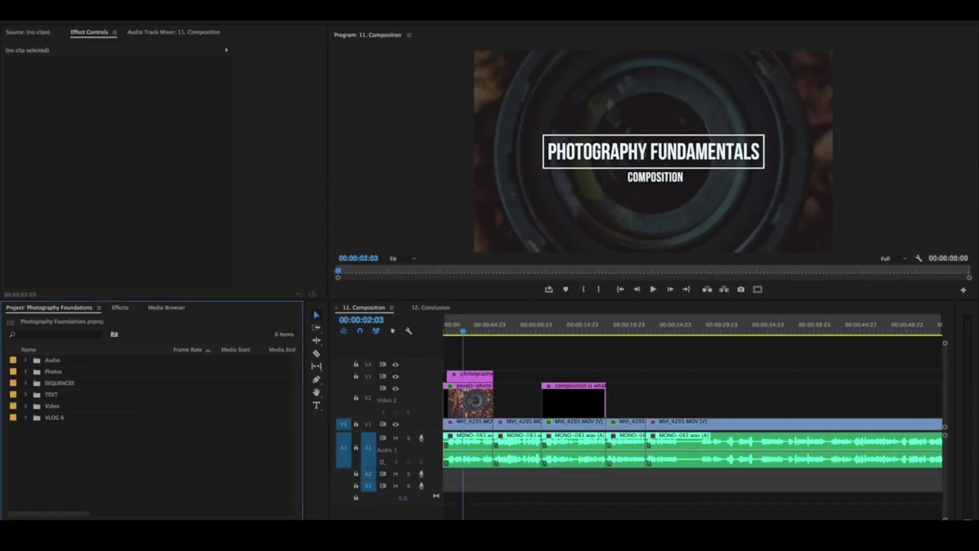
- Open the Essential Graphics panel from the Window menu and widen it
{"action": "left_click", "coordinate": [272, 10]}
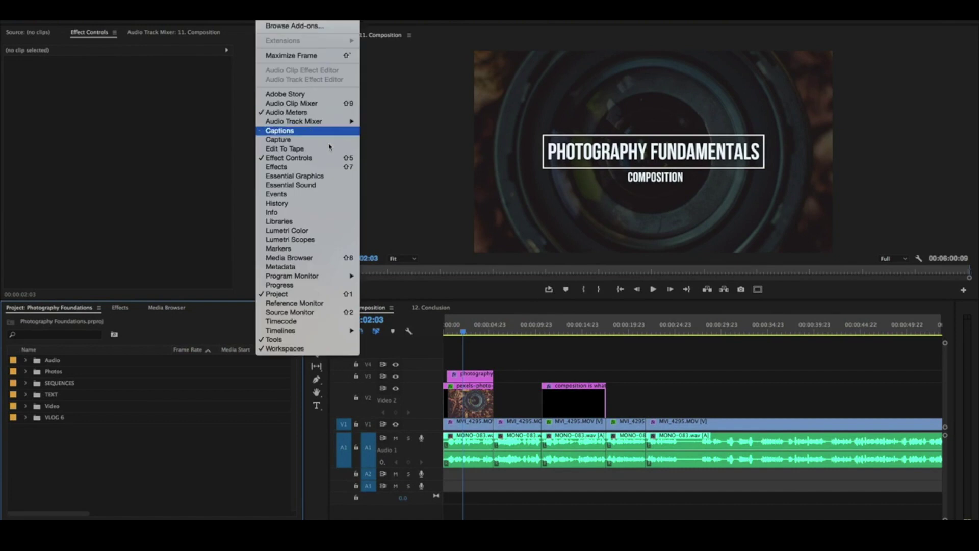
{"action": "left_click", "coordinate": [325, 179]}
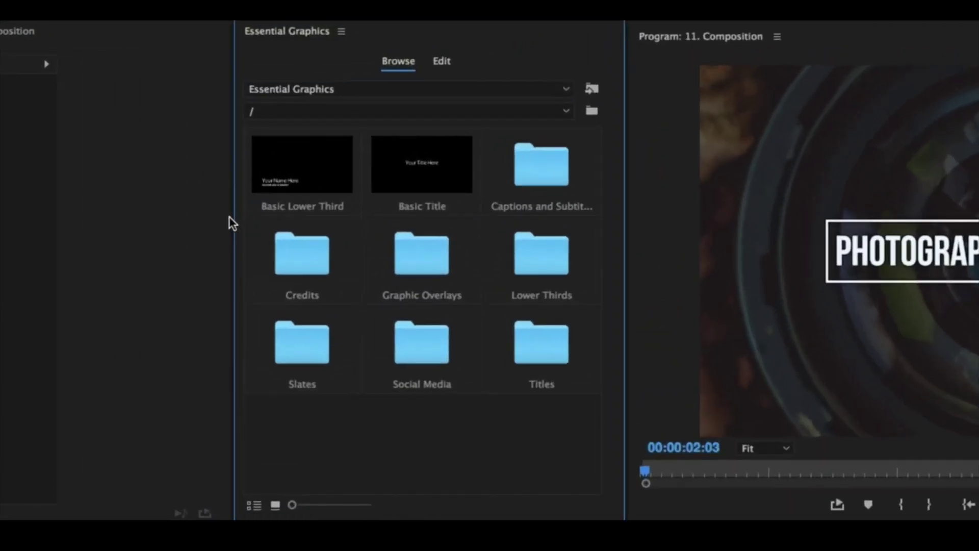
{"action": "left_click_drag", "start_coordinate": [232, 219], "coordinate": [163, 219]}
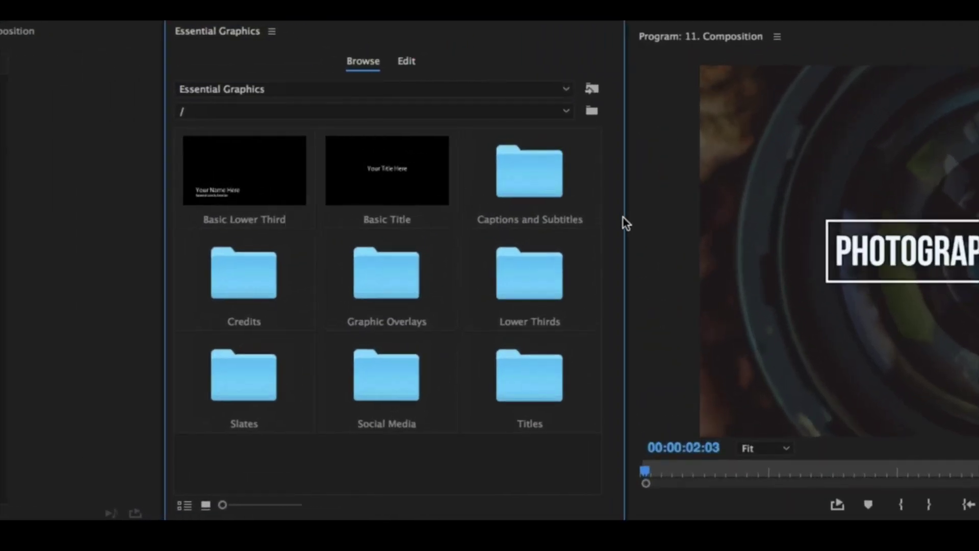
{"action": "left_click_drag", "start_coordinate": [626, 219], "coordinate": [632, 220]}
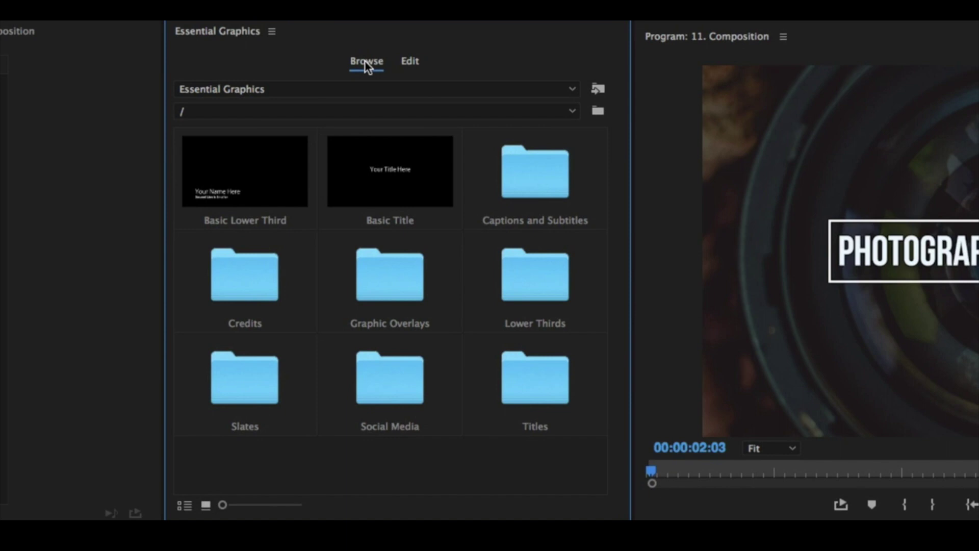
- In the Browse tab, choose the /Lower Thirds template folder
{"action": "left_click", "coordinate": [410, 63]}
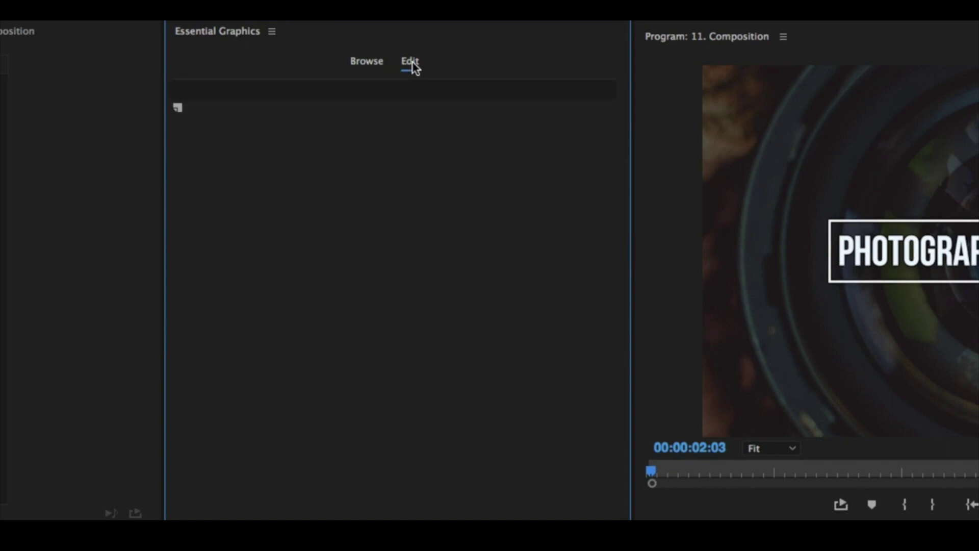
{"action": "left_click", "coordinate": [368, 68]}
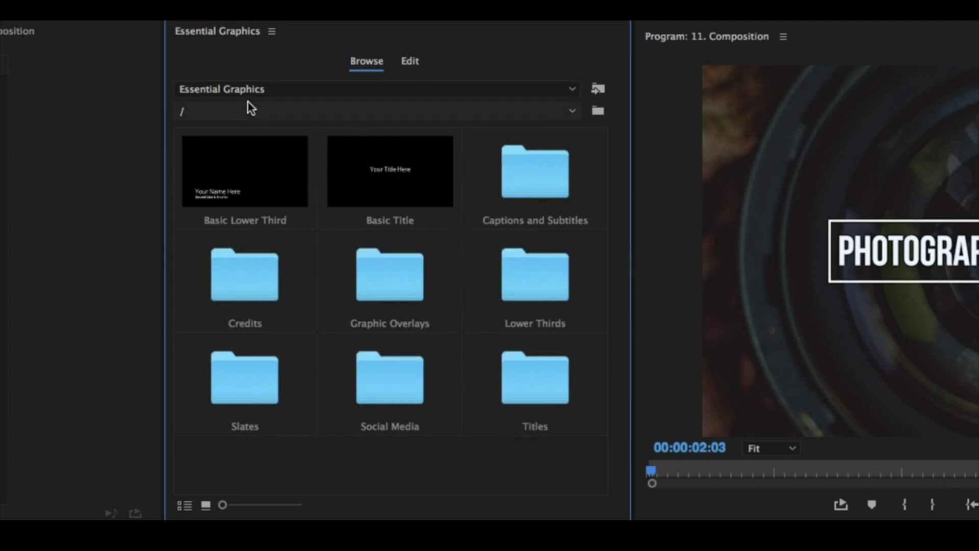
{"action": "left_click", "coordinate": [283, 110]}
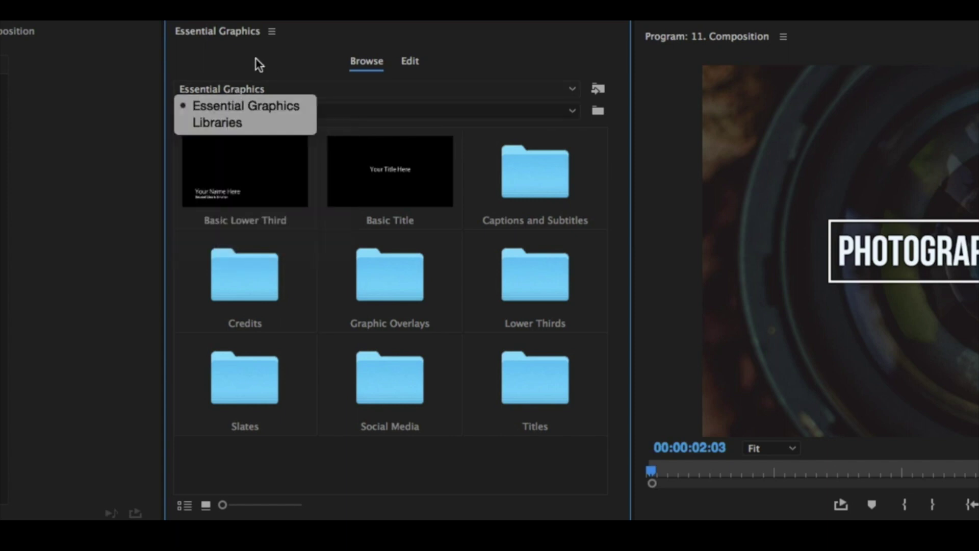
{"action": "left_click", "coordinate": [247, 109]}
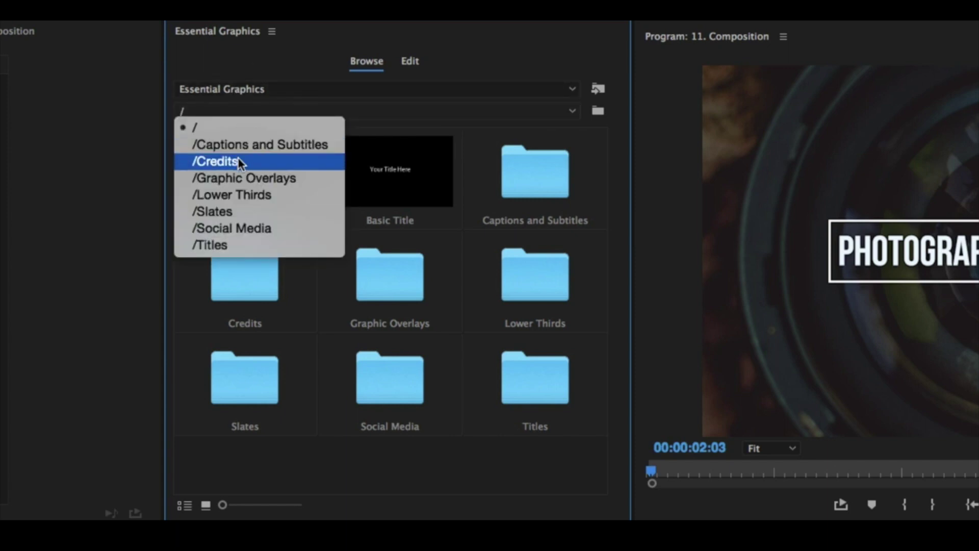
{"action": "left_click", "coordinate": [226, 195]}
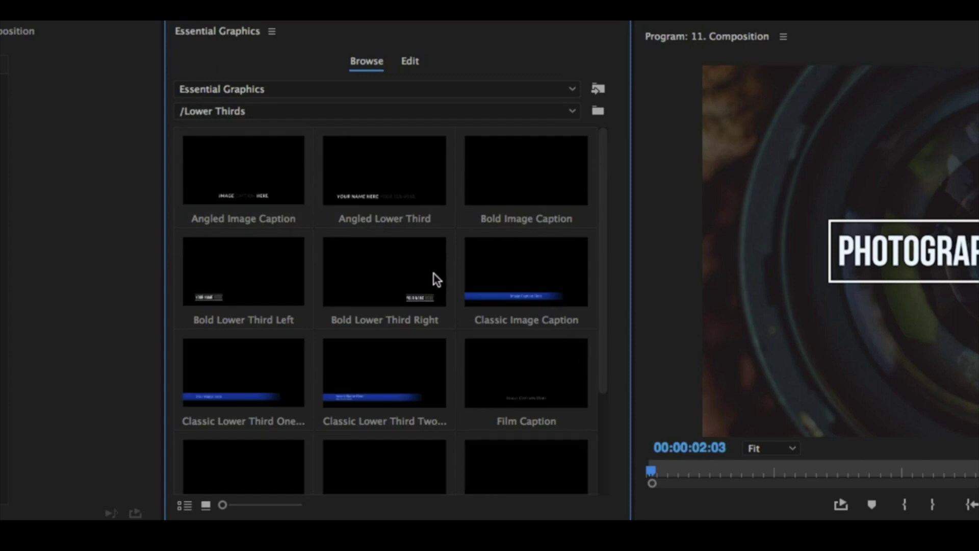
{"action": "scroll", "coordinate": [531, 413], "scroll_direction": "down", "scroll_amount": 3}
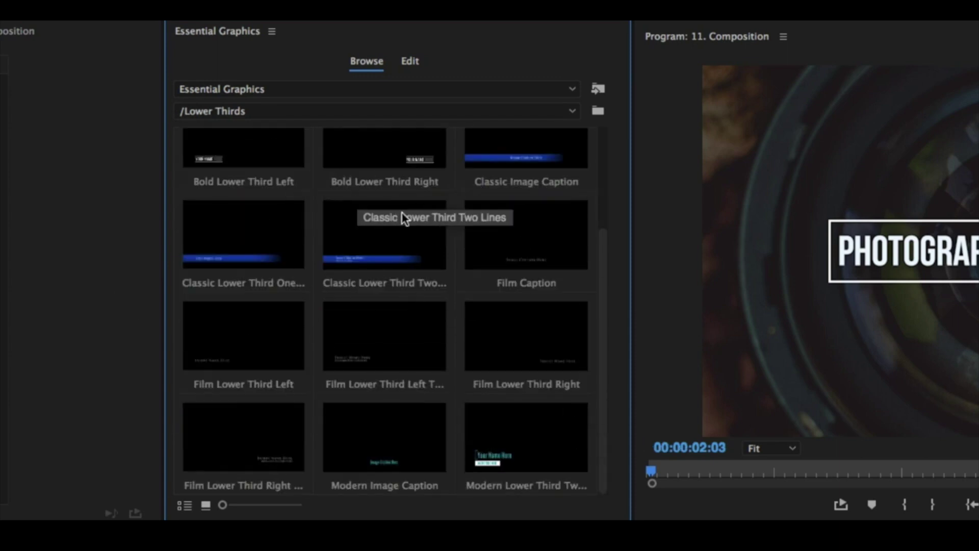
{"action": "scroll", "coordinate": [401, 212], "scroll_direction": "up", "scroll_amount": 3}
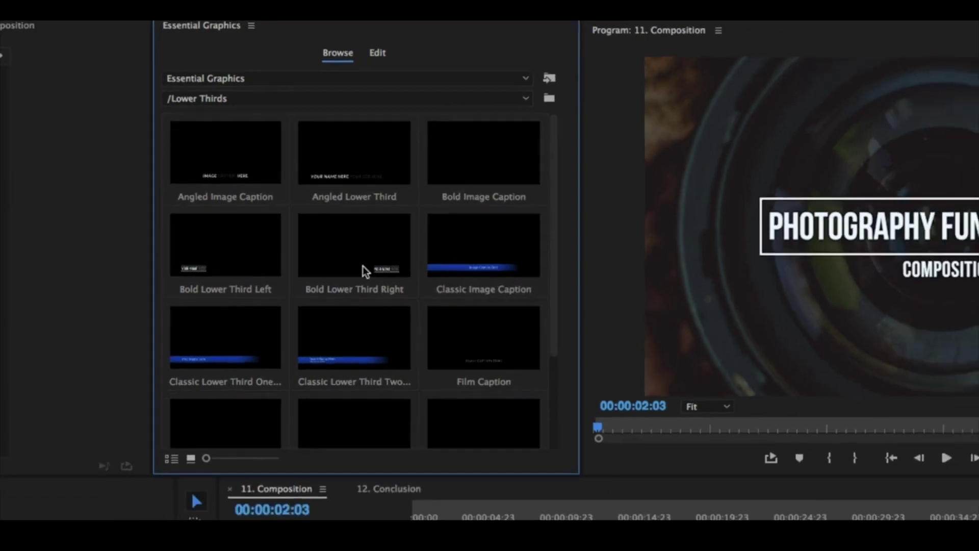
- Place Classic Image Caption on V2 after the clips and sync its missing Roboto Slab Light font
{"action": "mouse_move", "coordinate": [367, 176]}
{"action": "left_mouse_down"}
{"action": "mouse_move", "coordinate": [605, 472]}
{"action": "mouse_move", "coordinate": [569, 475]}
{"action": "left_mouse_up"}
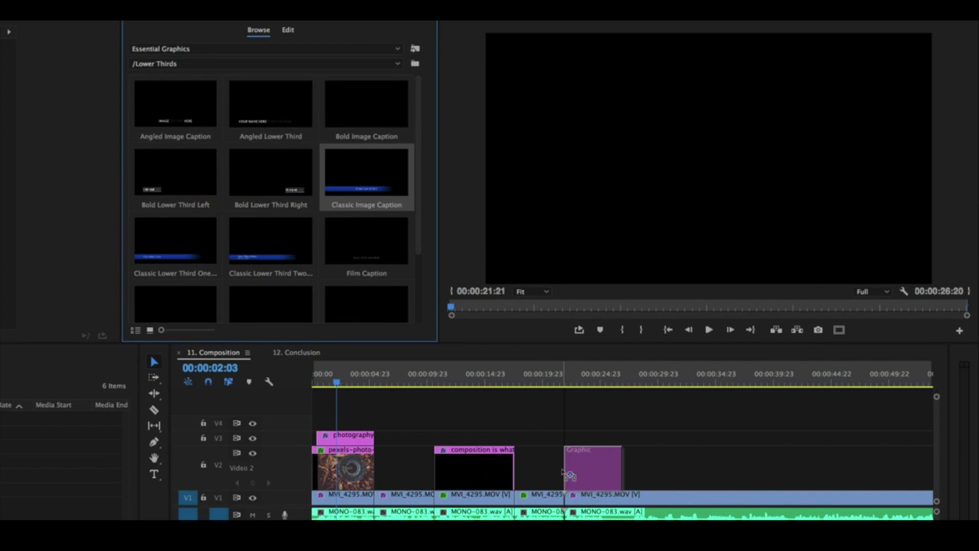
{"action": "left_click_drag", "start_coordinate": [569, 475], "coordinate": [569, 475]}
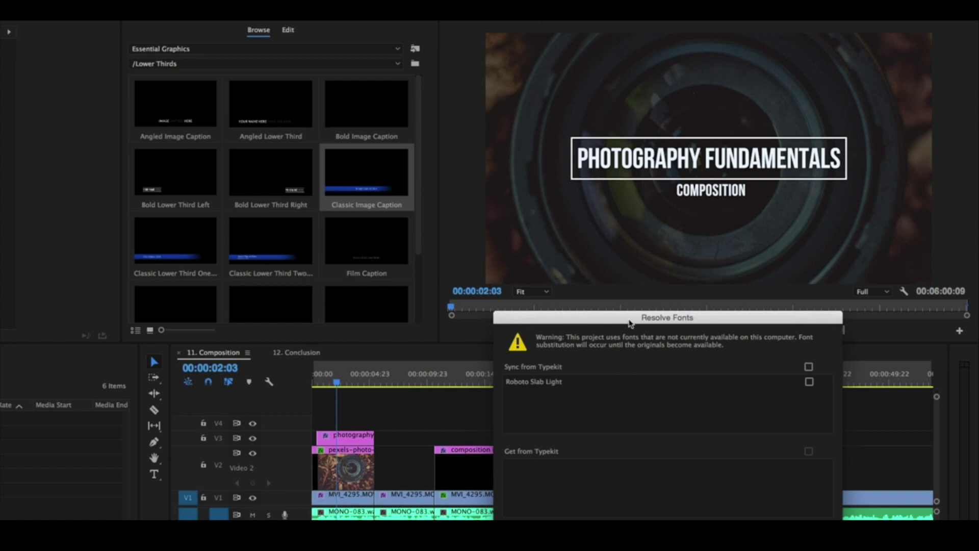
{"action": "left_click_drag", "start_coordinate": [635, 322], "coordinate": [393, 239]}
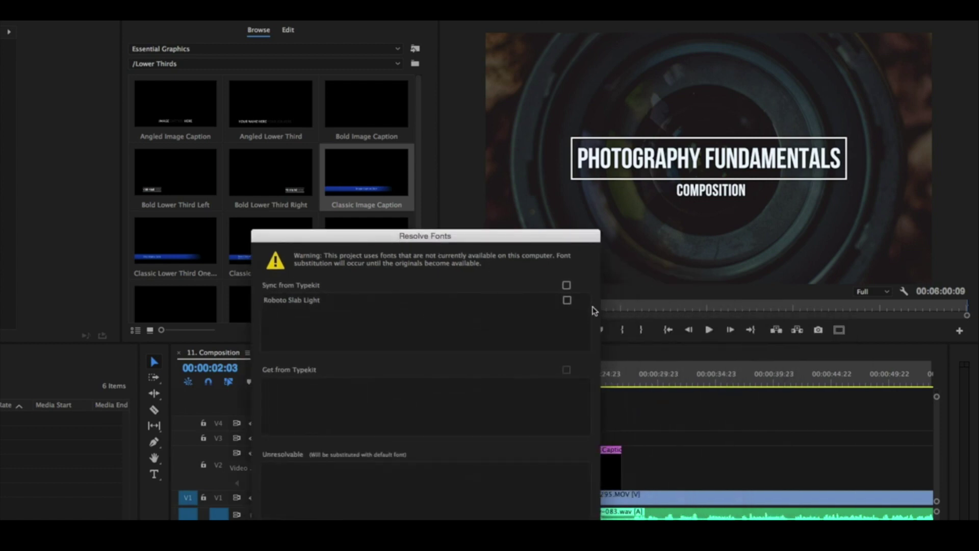
{"action": "left_click", "coordinate": [567, 301]}
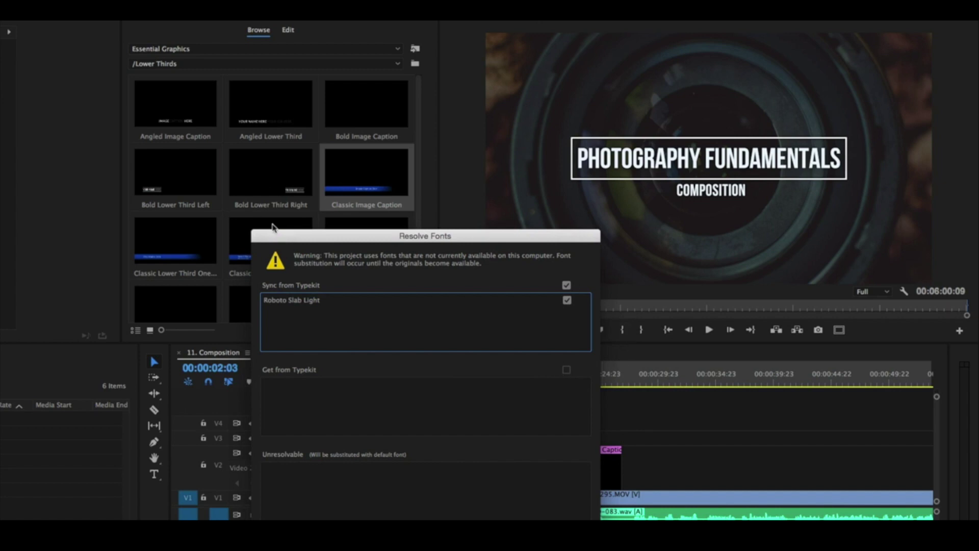
{"action": "left_click_drag", "start_coordinate": [272, 233], "coordinate": [156, 189]}
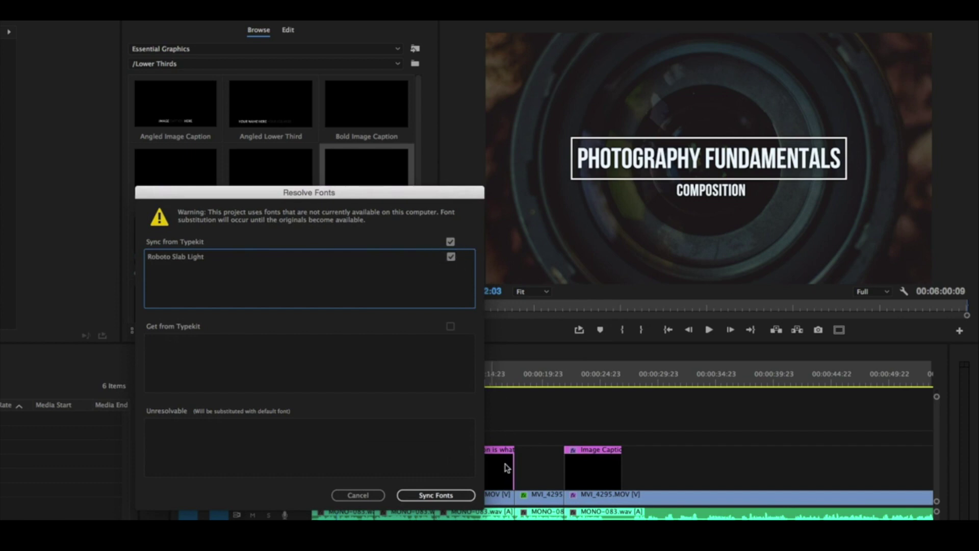
{"action": "left_click", "coordinate": [435, 495]}
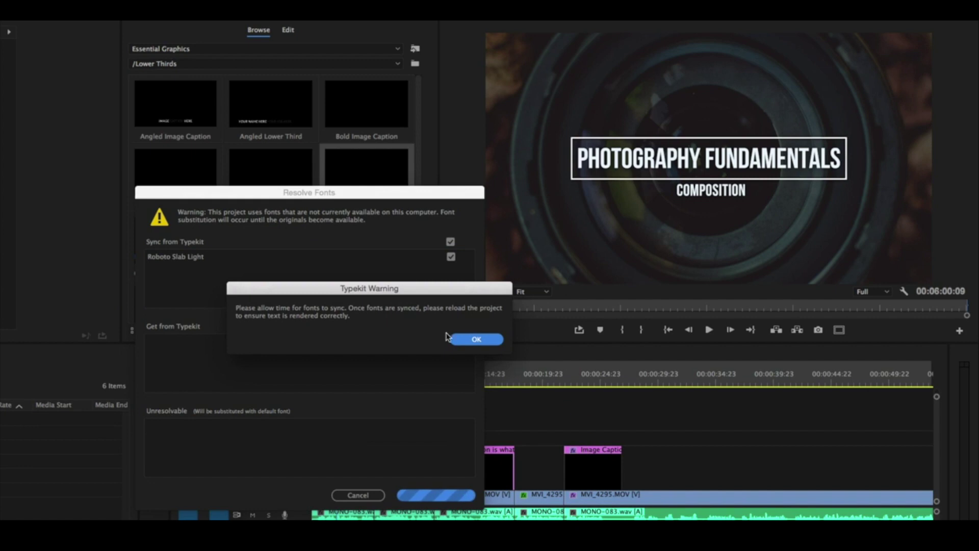
{"action": "left_click", "coordinate": [468, 343]}
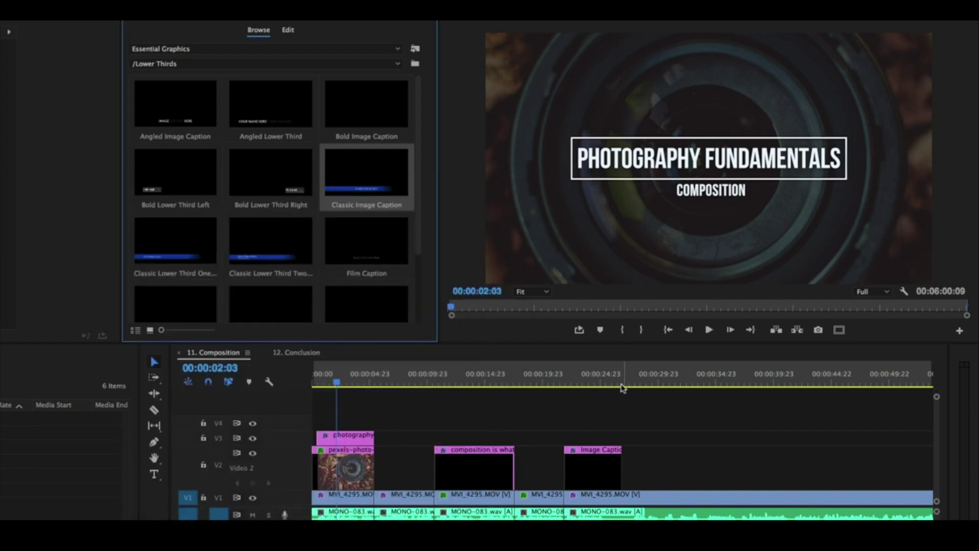
- Scrub to the start of the Image Caption clip and play it once
{"action": "left_click", "coordinate": [582, 380]}
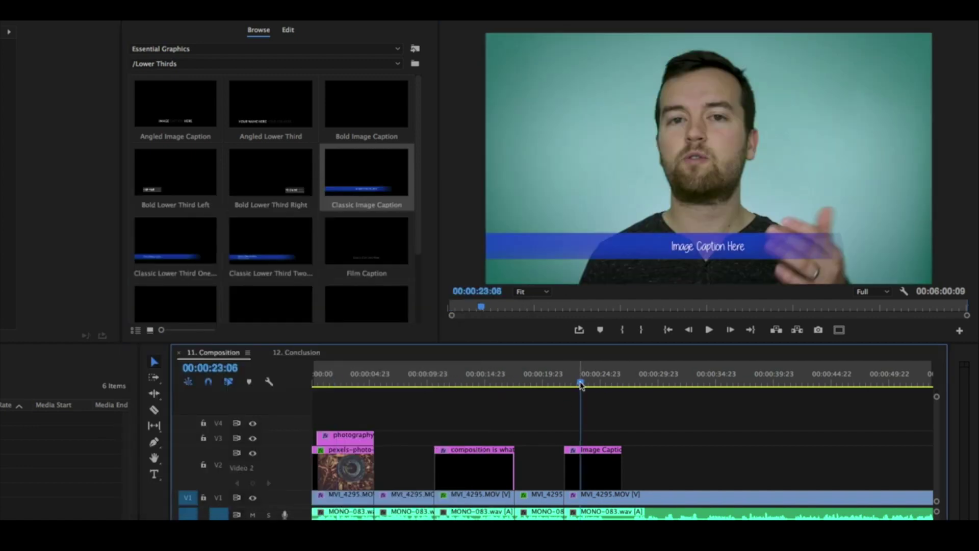
{"action": "left_click_drag", "start_coordinate": [581, 385], "coordinate": [566, 388]}
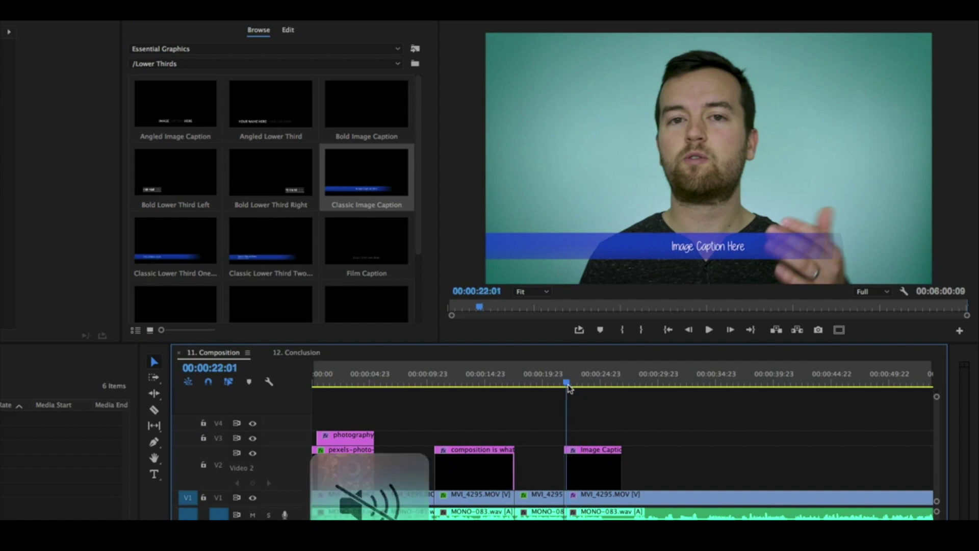
{"action": "key", "text": "space"}
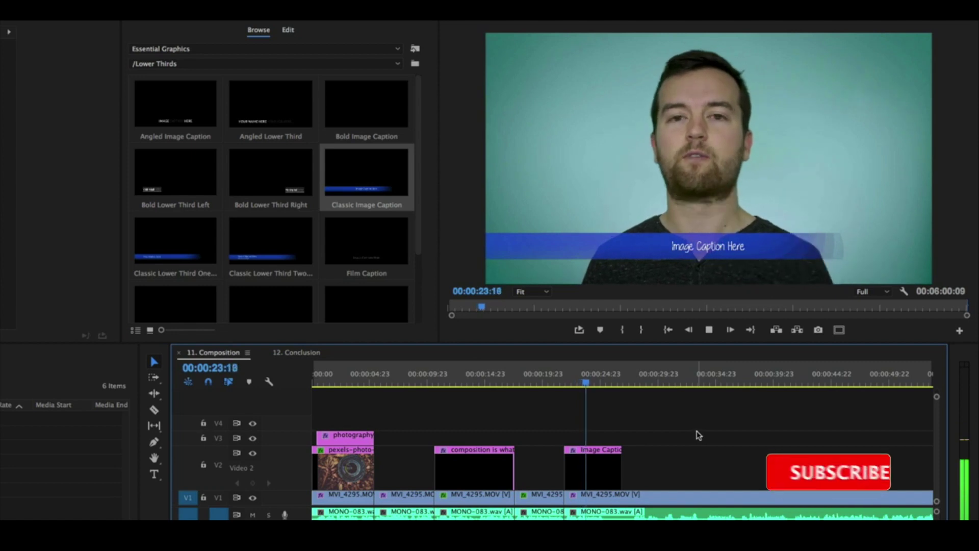
{"action": "key", "text": "space"}
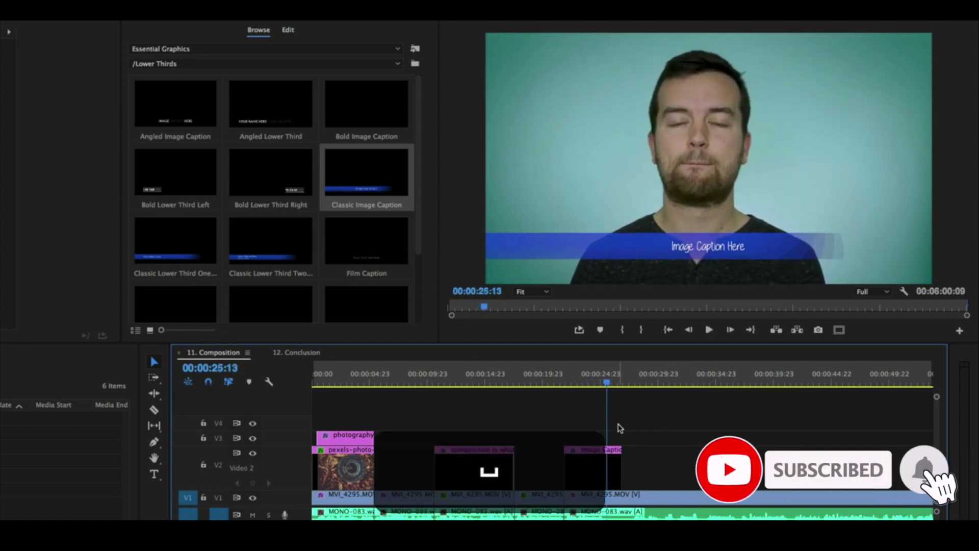
{"action": "scroll", "coordinate": [255, 152], "scroll_direction": "down", "scroll_amount": 2}
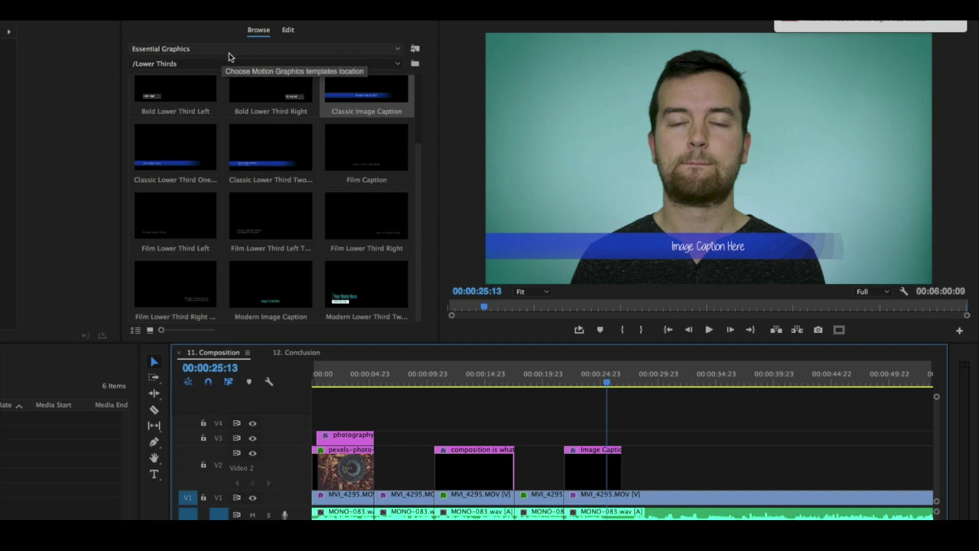
{"action": "left_click", "coordinate": [588, 466]}
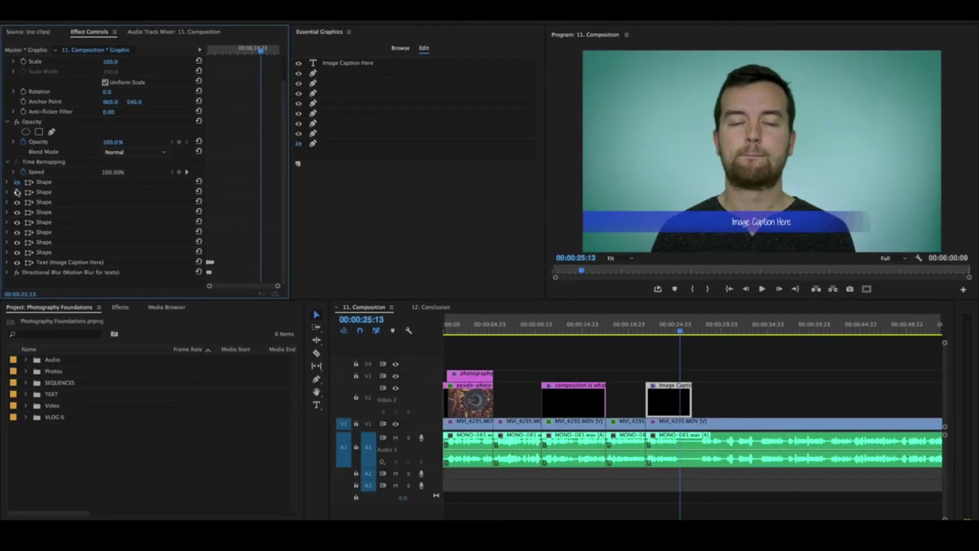
{"action": "left_click", "coordinate": [16, 193]}
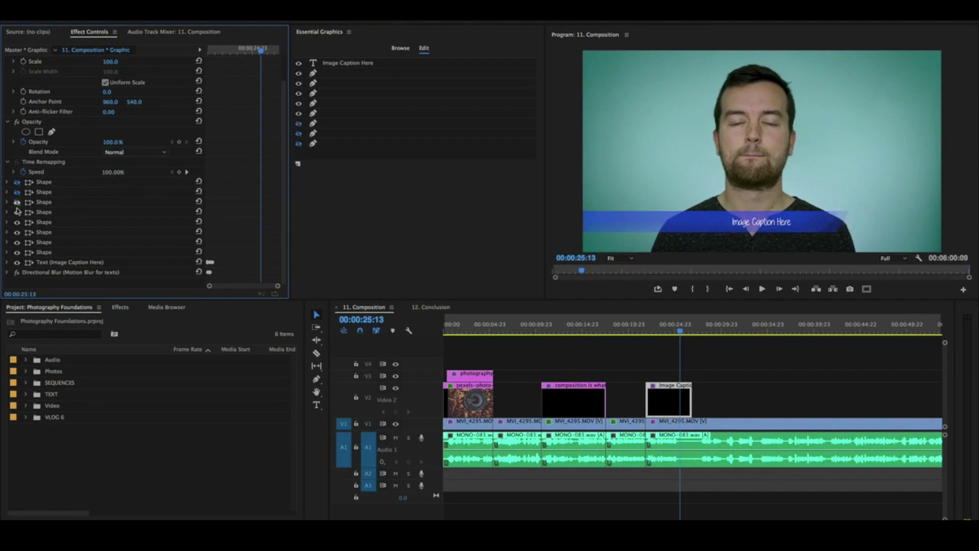
{"action": "left_click", "coordinate": [18, 211]}
{"action": "left_click", "coordinate": [17, 222]}
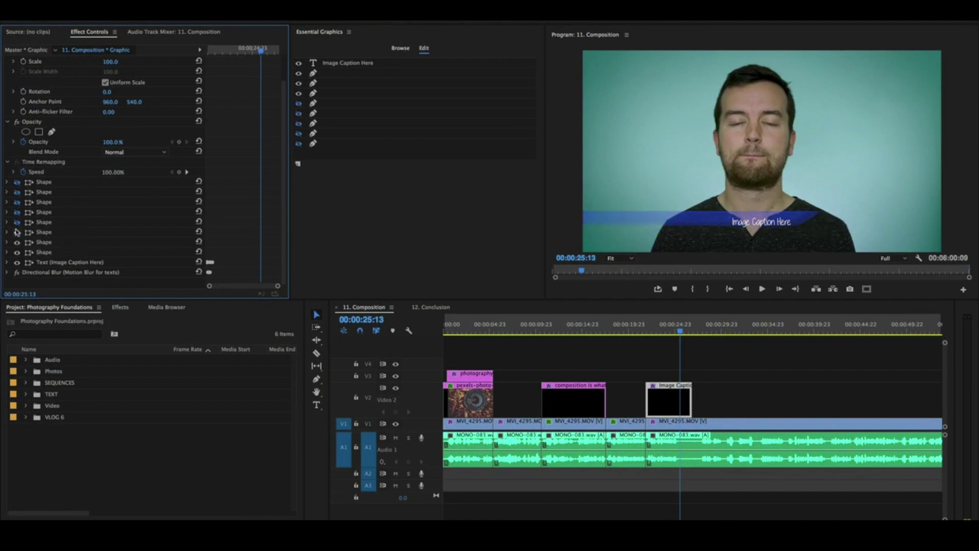
{"action": "left_click", "coordinate": [17, 232]}
{"action": "left_click", "coordinate": [17, 211]}
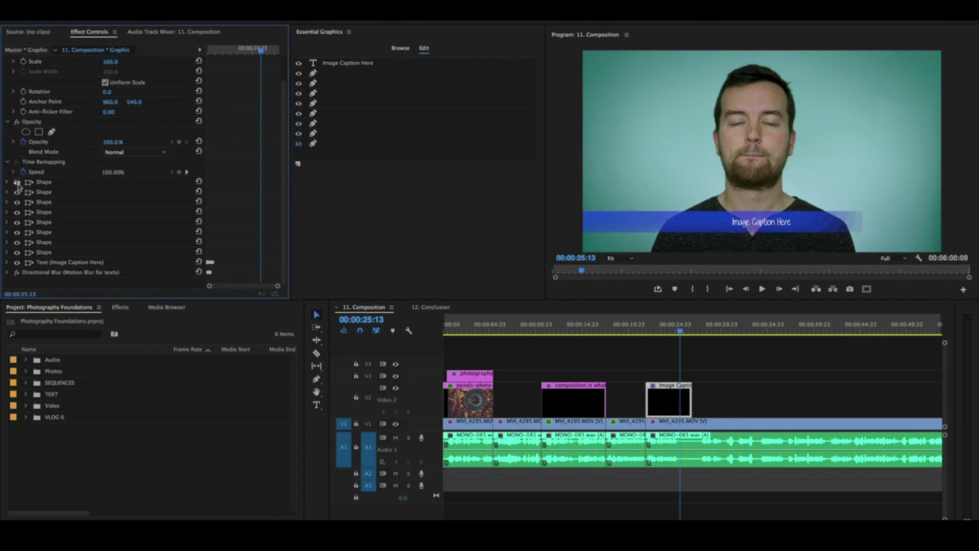
{"action": "left_click", "coordinate": [17, 192]}
{"action": "left_click", "coordinate": [80, 262]}
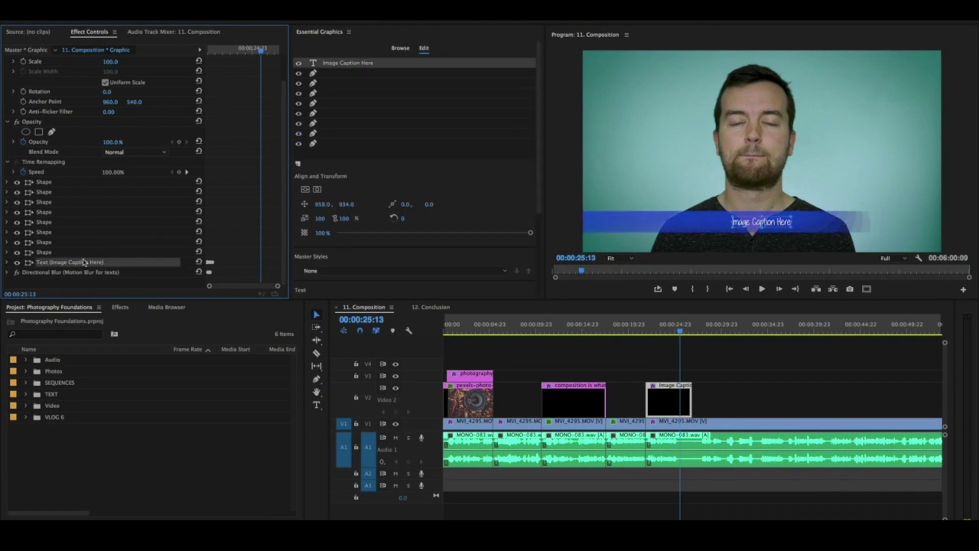
{"action": "left_click", "coordinate": [7, 263]}
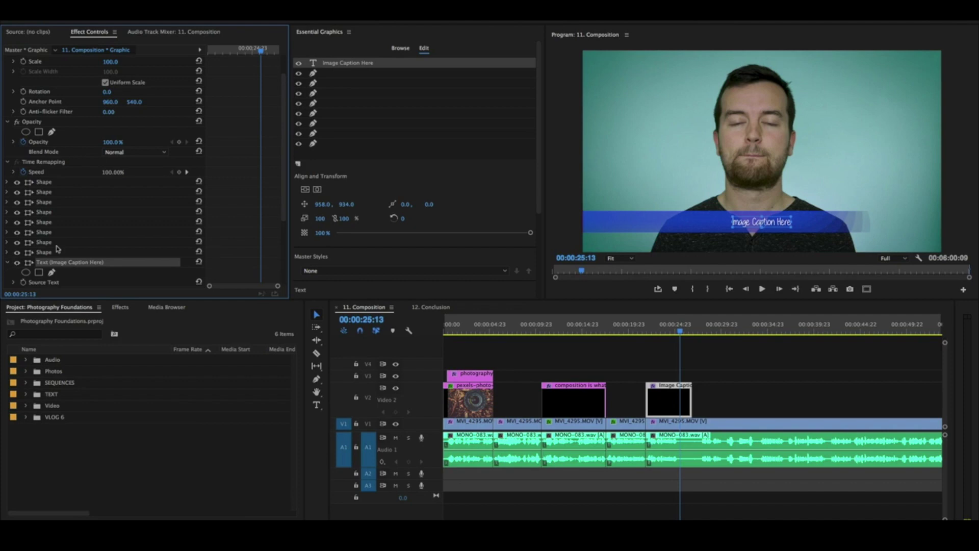
{"action": "scroll", "coordinate": [46, 168], "scroll_direction": "down", "scroll_amount": 3}
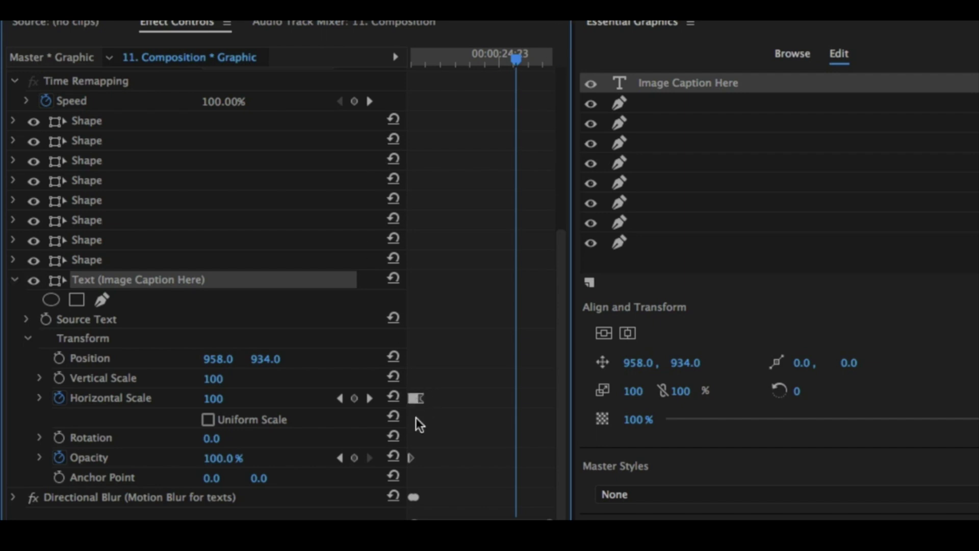
{"action": "mouse_move", "coordinate": [512, 56]}
{"action": "left_mouse_down"}
{"action": "mouse_move", "coordinate": [438, 61]}
{"action": "mouse_move", "coordinate": [416, 79]}
{"action": "mouse_move", "coordinate": [452, 79]}
{"action": "left_mouse_up"}
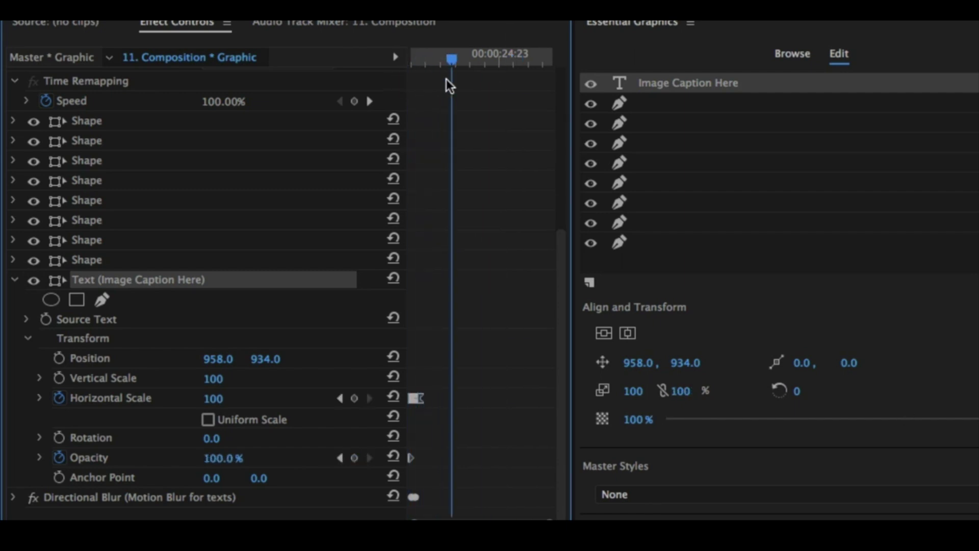
{"action": "left_click", "coordinate": [15, 280]}
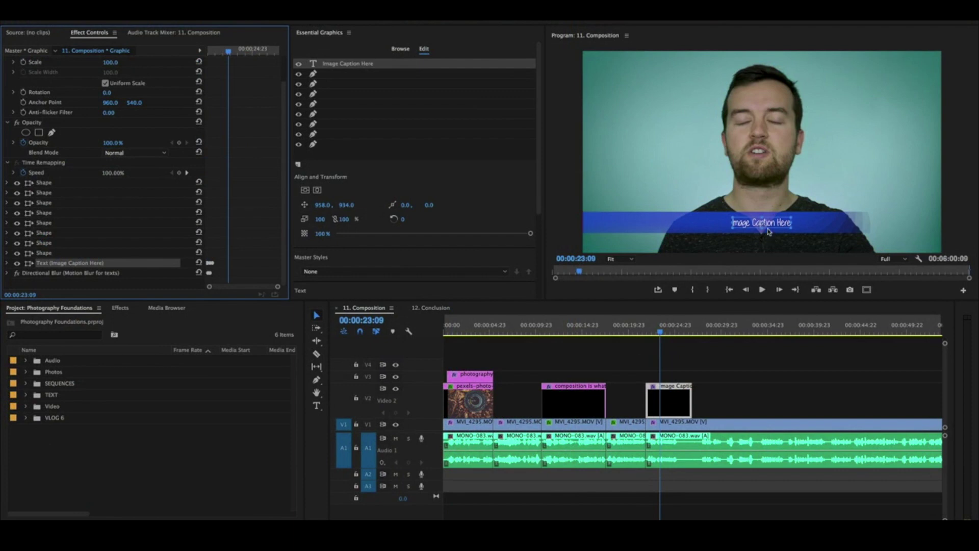
- Use the Type tool to select all of the Image Caption Here placeholder text
{"action": "left_click", "coordinate": [740, 221]}
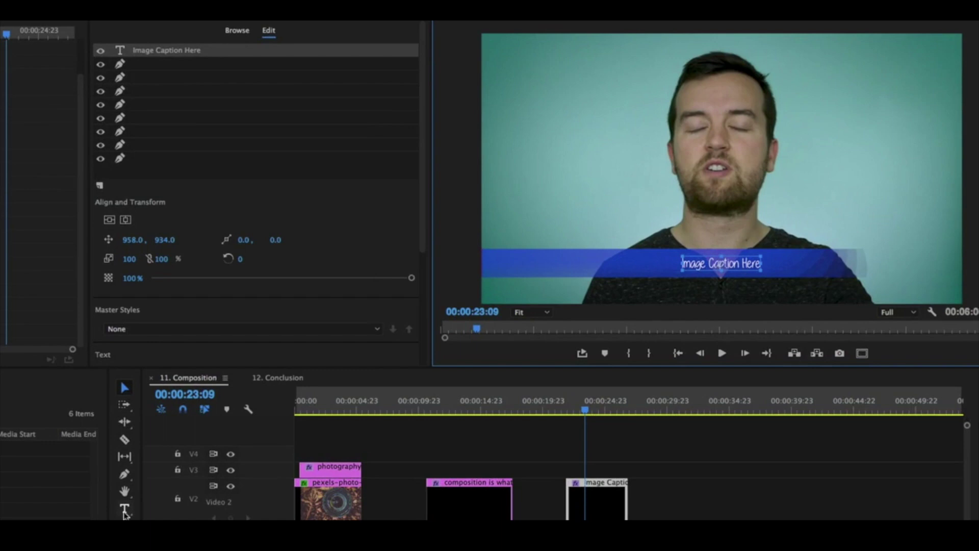
{"action": "left_click", "coordinate": [124, 510]}
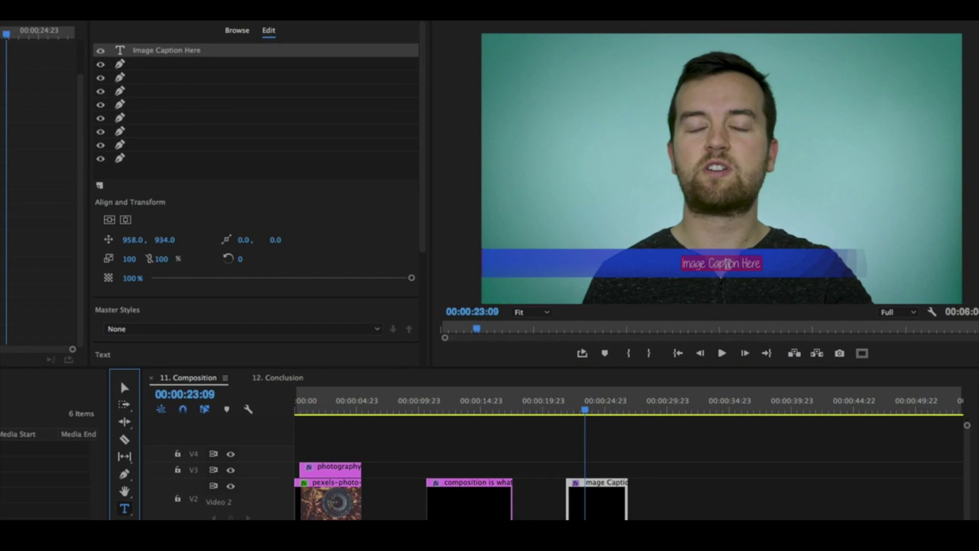
{"action": "left_click", "coordinate": [727, 264]}
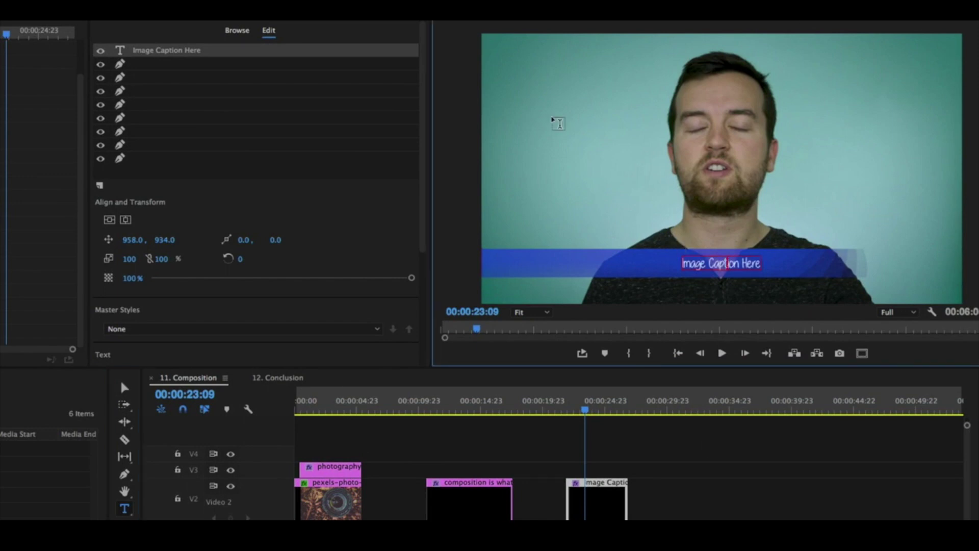
{"action": "key", "text": "super+a"}
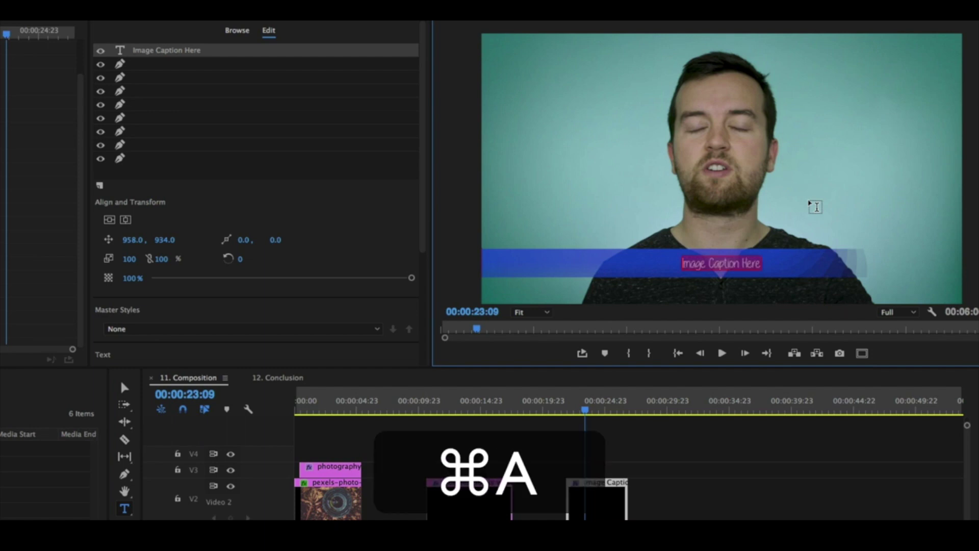
{"action": "type", "text": "Phil"}
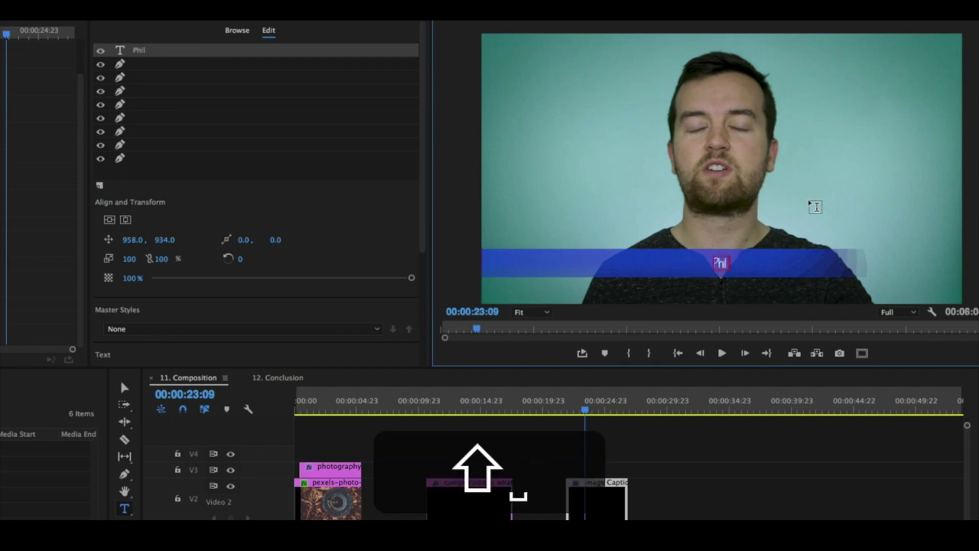
{"action": "type", "text": " Ebiner"}
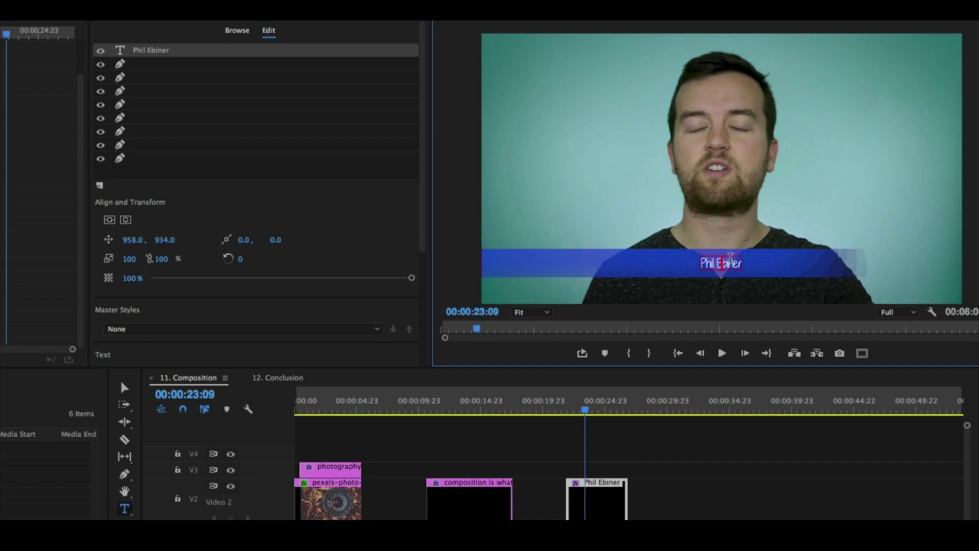
{"action": "key", "text": "super+a"}
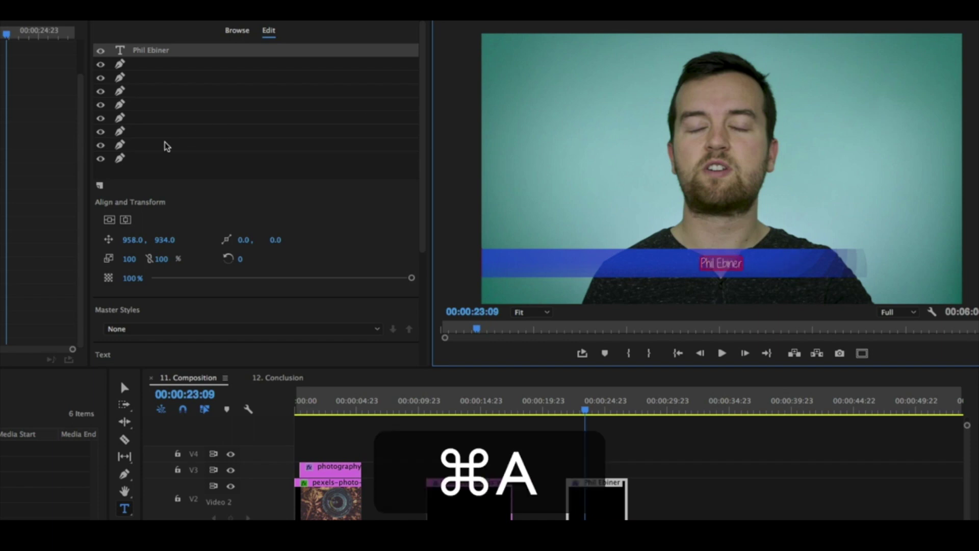
{"action": "left_click", "coordinate": [154, 66]}
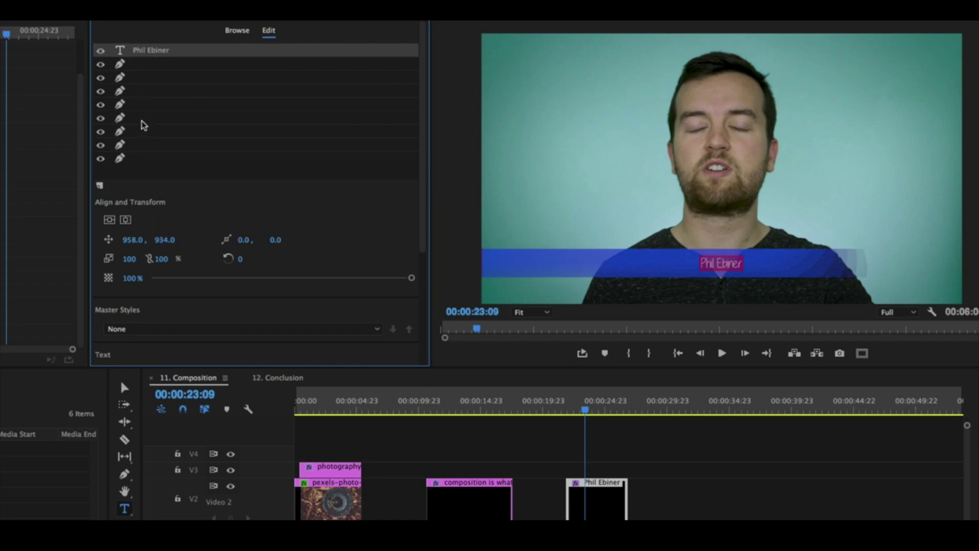
{"action": "left_click", "coordinate": [141, 64]}
{"action": "left_click", "coordinate": [153, 77]}
{"action": "left_click", "coordinate": [153, 90]}
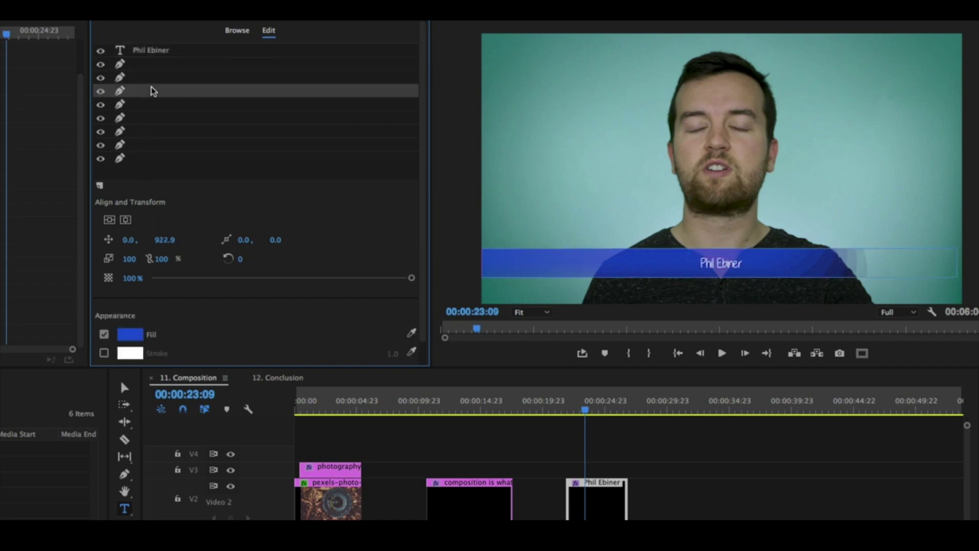
{"action": "left_click", "coordinate": [138, 120]}
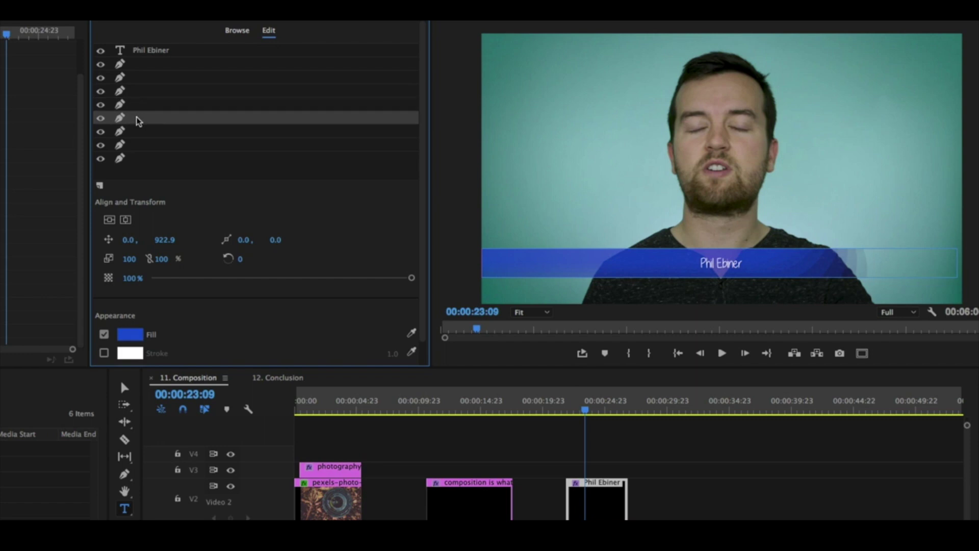
{"action": "left_click", "coordinate": [139, 134]}
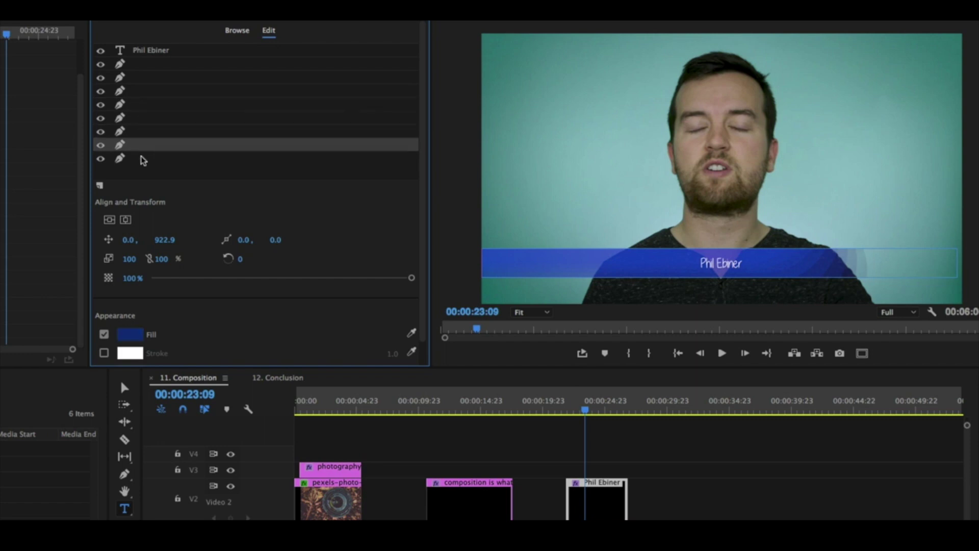
{"action": "left_click", "coordinate": [144, 158]}
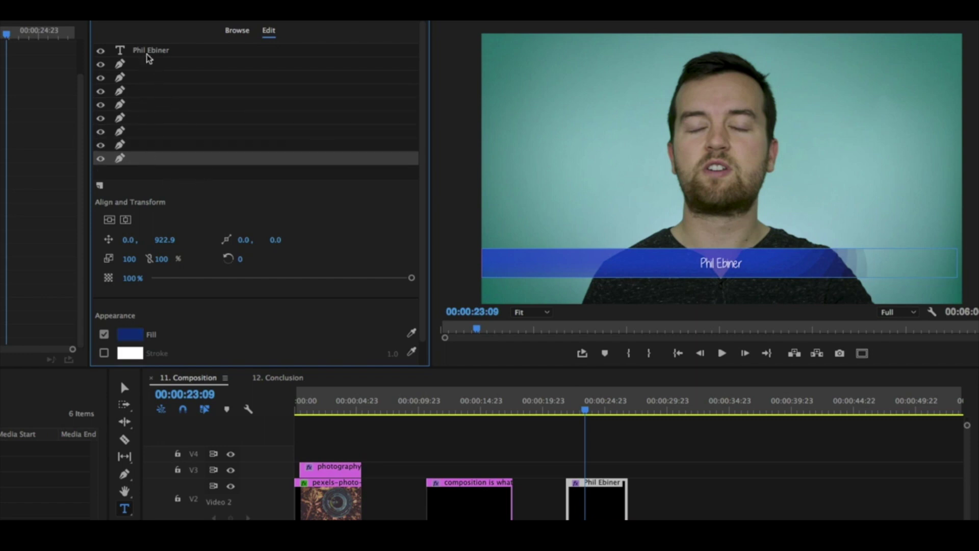
{"action": "left_click", "coordinate": [179, 54]}
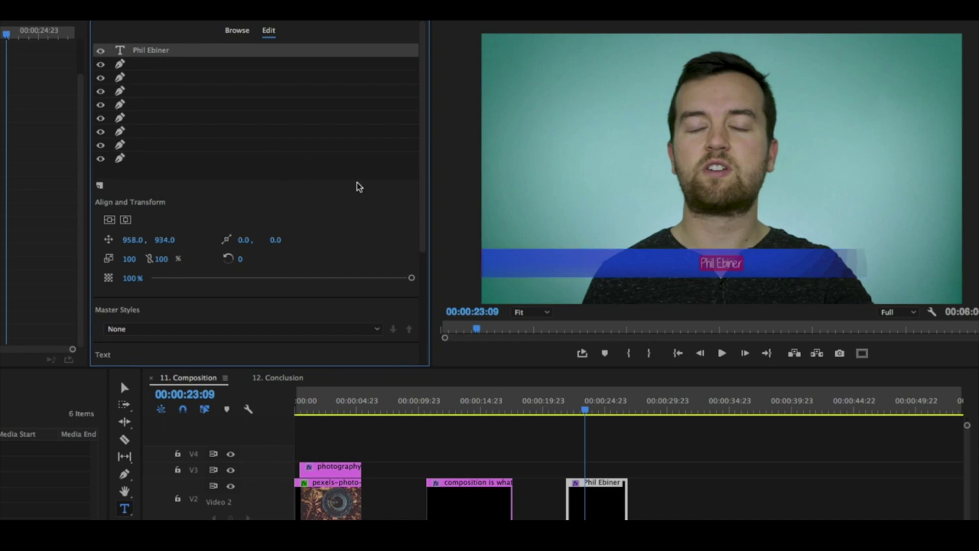
{"action": "scroll", "coordinate": [359, 183], "scroll_direction": "down", "scroll_amount": 2}
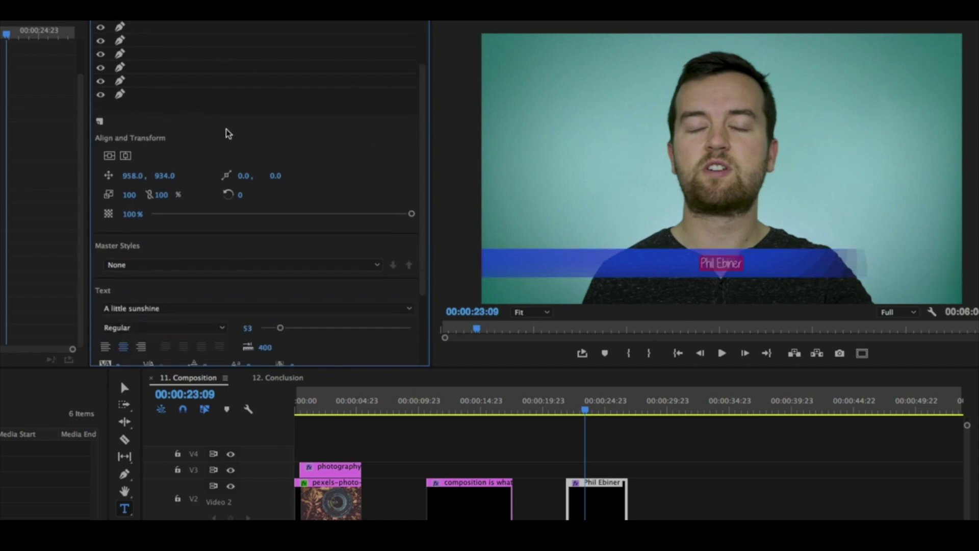
{"action": "scroll", "coordinate": [229, 133], "scroll_direction": "down", "scroll_amount": 1}
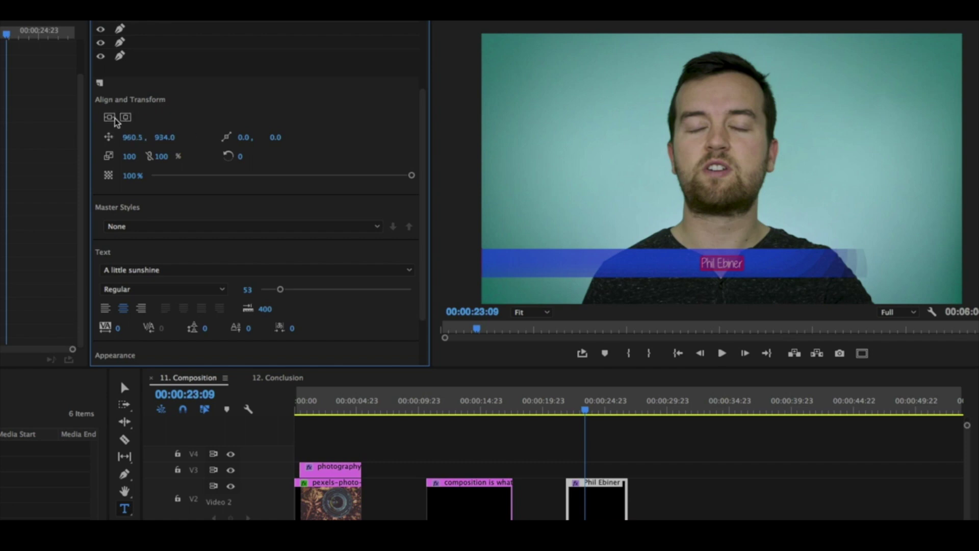
- Try vertical centring, horizontal position and anchor-point changes on the title, undoing each
{"action": "left_click", "coordinate": [110, 116]}
{"action": "key", "text": "super+z"}
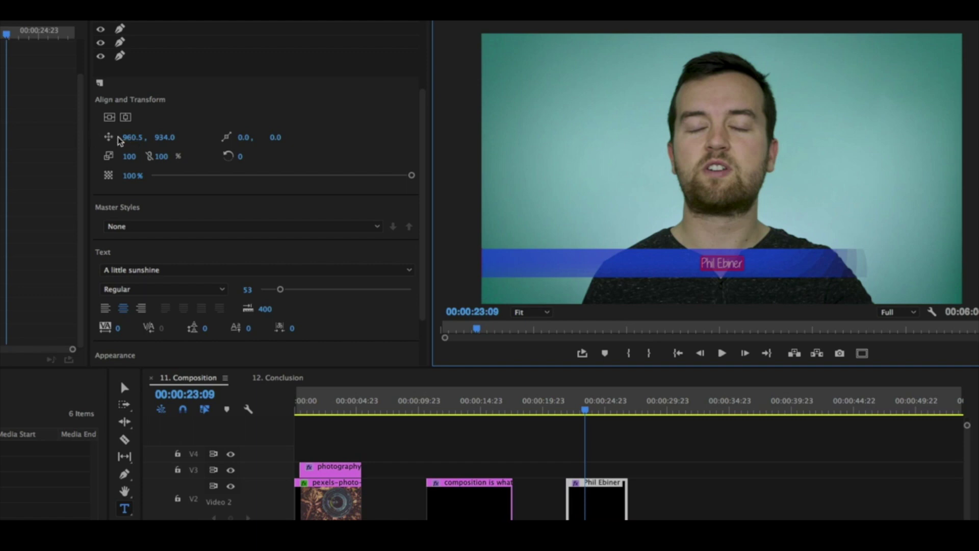
{"action": "left_click_drag", "start_coordinate": [133, 137], "coordinate": [197, 136]}
{"action": "key", "text": "super+z"}
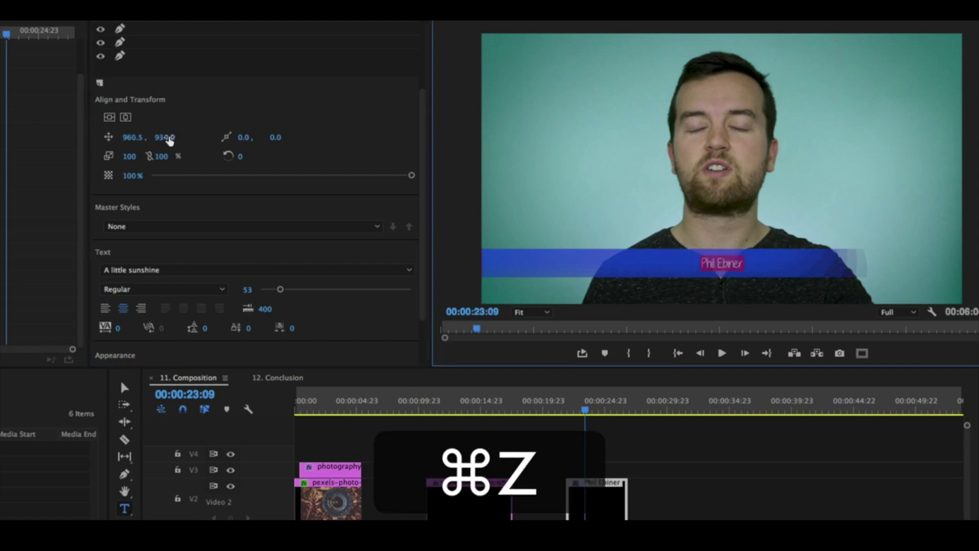
{"action": "left_click", "coordinate": [166, 138]}
{"action": "key", "text": "super+z"}
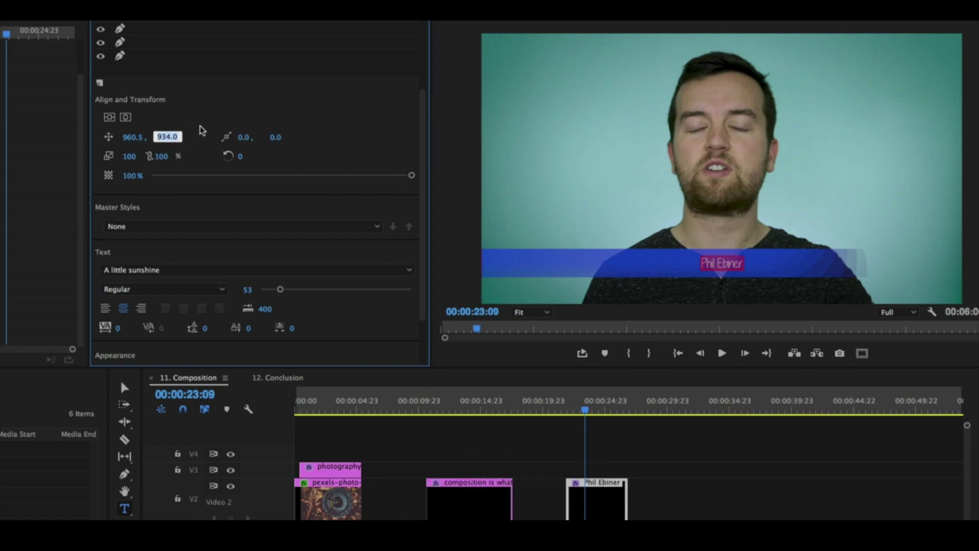
{"action": "left_click_drag", "start_coordinate": [241, 139], "coordinate": [191, 139]}
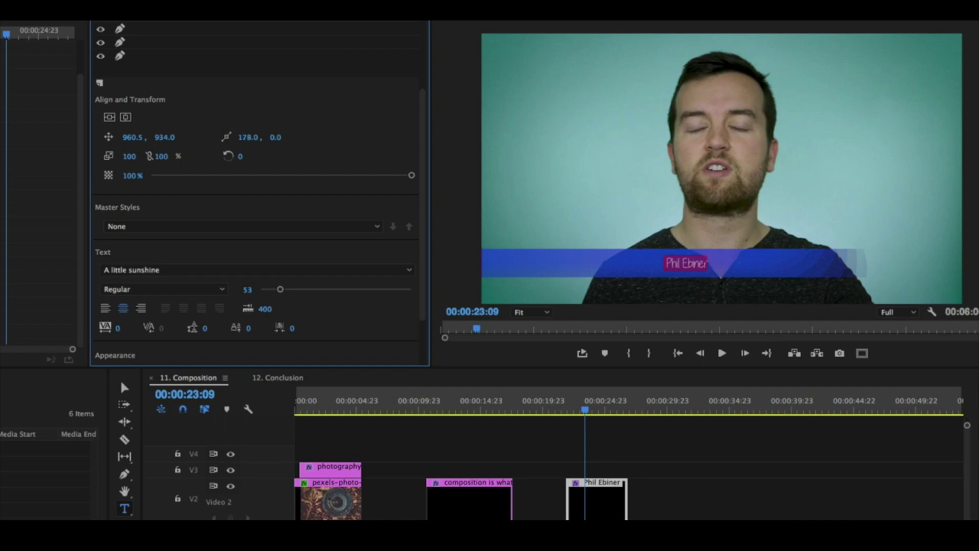
{"action": "key", "text": "super+z"}
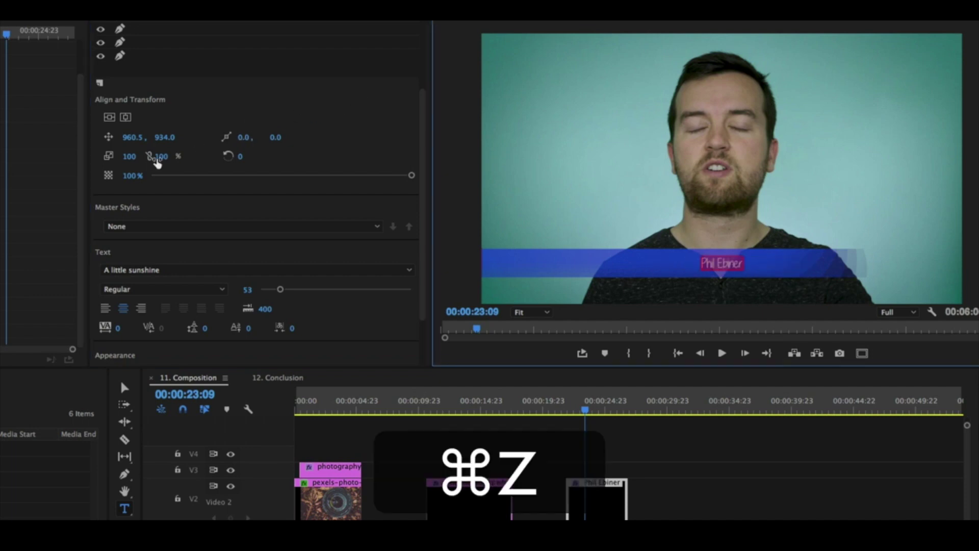
- Lock the scale proportions and set the title's uniform scale to 97%
{"action": "left_click_drag", "start_coordinate": [127, 158], "coordinate": [192, 158]}
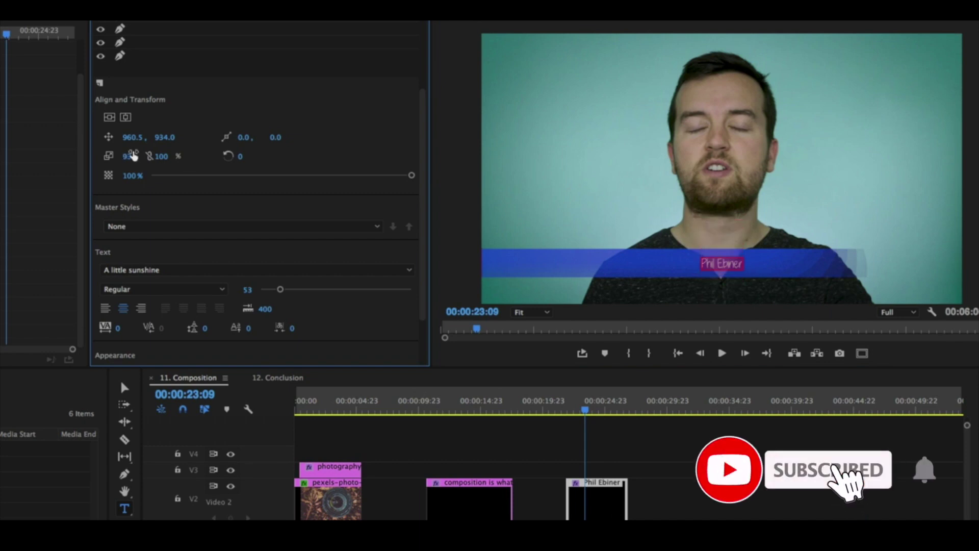
{"action": "key", "text": "super+z"}
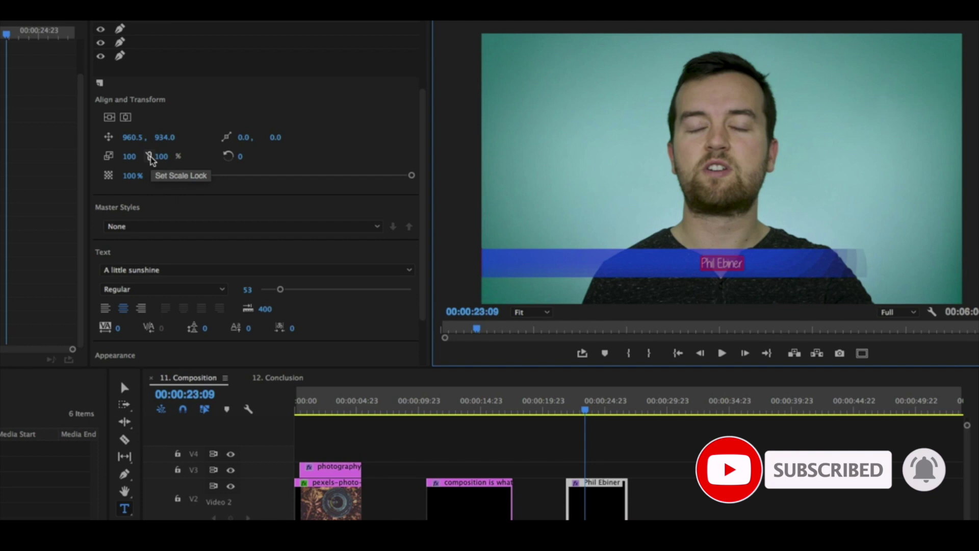
{"action": "left_click", "coordinate": [151, 158]}
{"action": "mouse_move", "coordinate": [127, 158]}
{"action": "left_mouse_down"}
{"action": "mouse_move", "coordinate": [263, 157]}
{"action": "mouse_move", "coordinate": [125, 158]}
{"action": "left_mouse_up"}
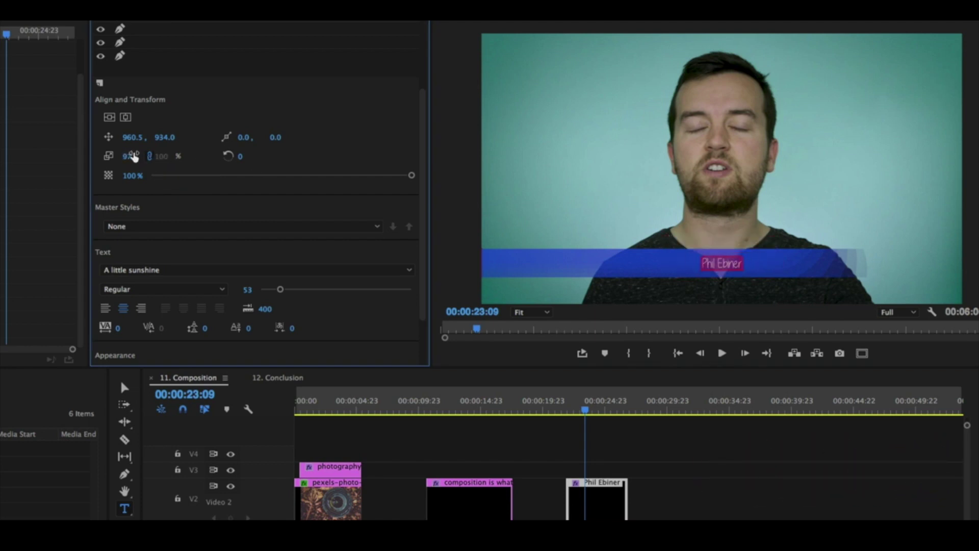
- Test non-uniform scale and rotation, undo both, then adjust the opacity
{"action": "left_click", "coordinate": [150, 156]}
{"action": "left_click_drag", "start_coordinate": [161, 156], "coordinate": [342, 156]}
{"action": "key", "text": "super+z"}
{"action": "left_click_drag", "start_coordinate": [242, 156], "coordinate": [282, 156]}
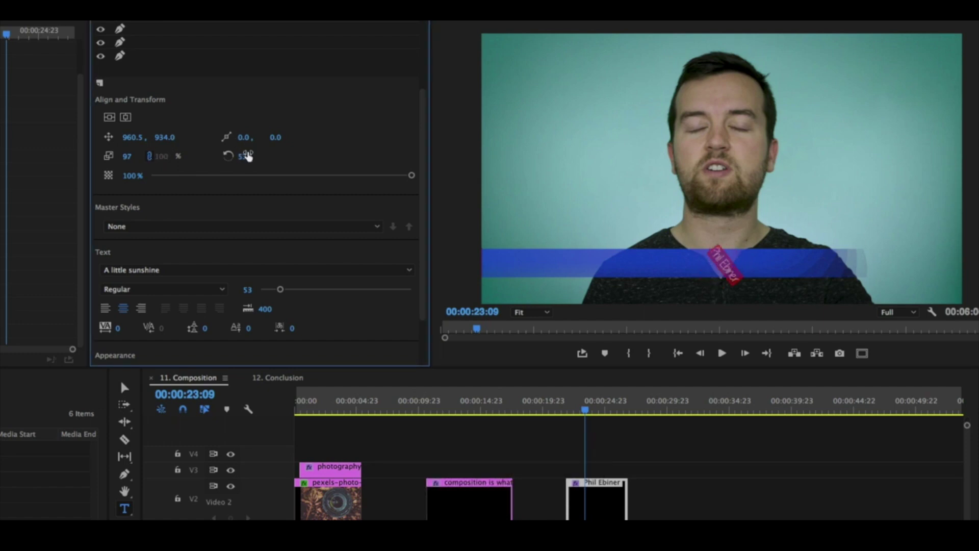
{"action": "key", "text": "super+z"}
{"action": "mouse_move", "coordinate": [412, 175]}
{"action": "left_mouse_down"}
{"action": "mouse_move", "coordinate": [163, 181]}
{"action": "mouse_move", "coordinate": [448, 192]}
{"action": "left_mouse_up"}
{"action": "scroll", "coordinate": [264, 177], "scroll_direction": "down", "scroll_amount": 2}
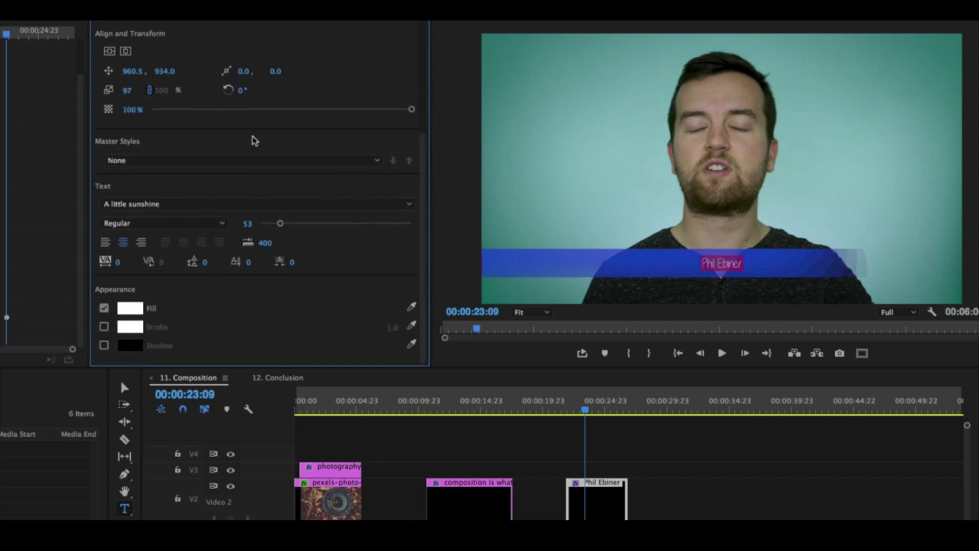
{"action": "left_click", "coordinate": [211, 159]}
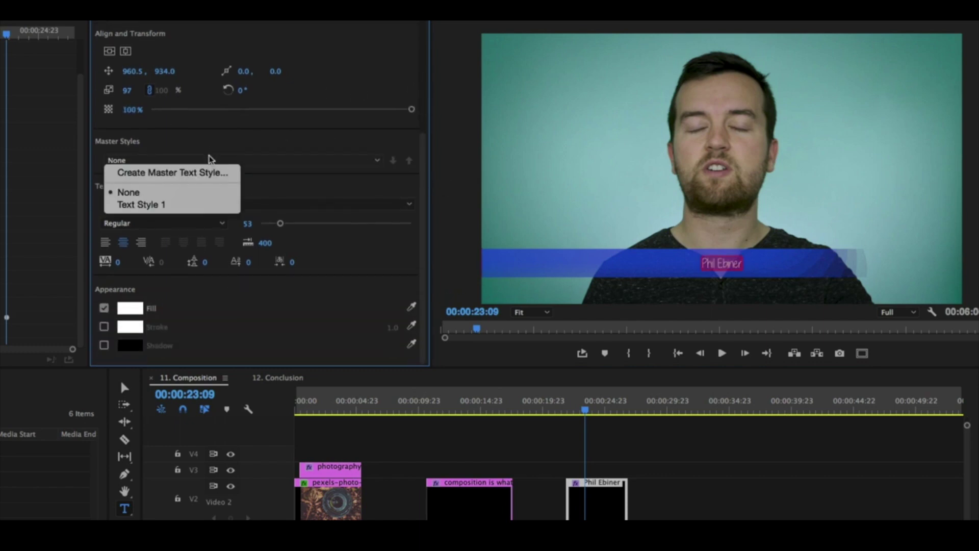
{"action": "left_click", "coordinate": [271, 141]}
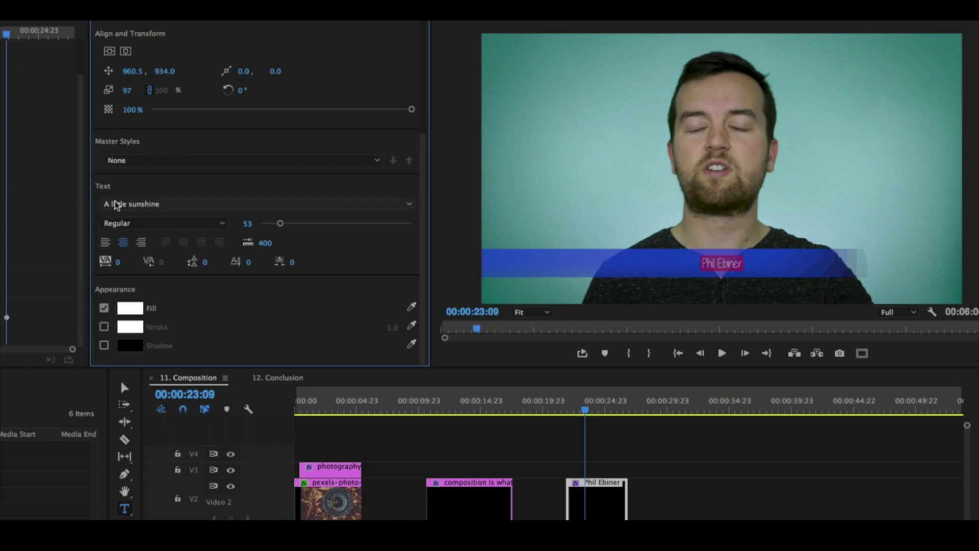
- Set the title font to Avenir Medium
{"action": "left_click", "coordinate": [167, 205]}
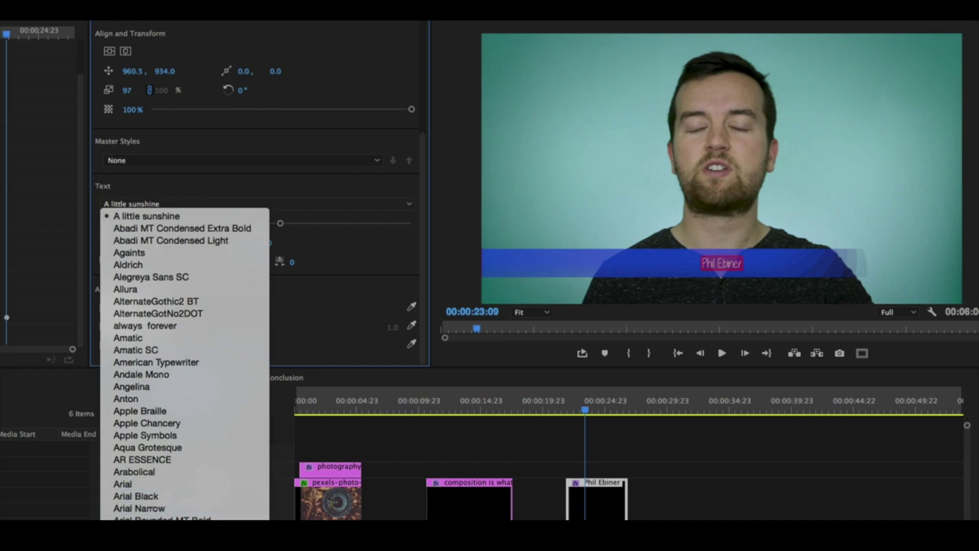
{"action": "type", "text": "Avenir"}
{"action": "key", "text": "Return"}
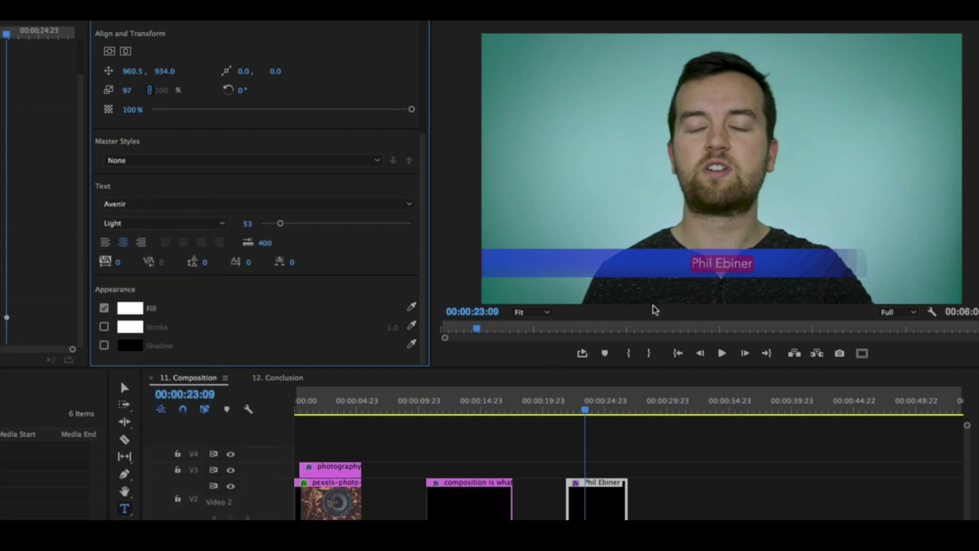
{"action": "left_click", "coordinate": [121, 225]}
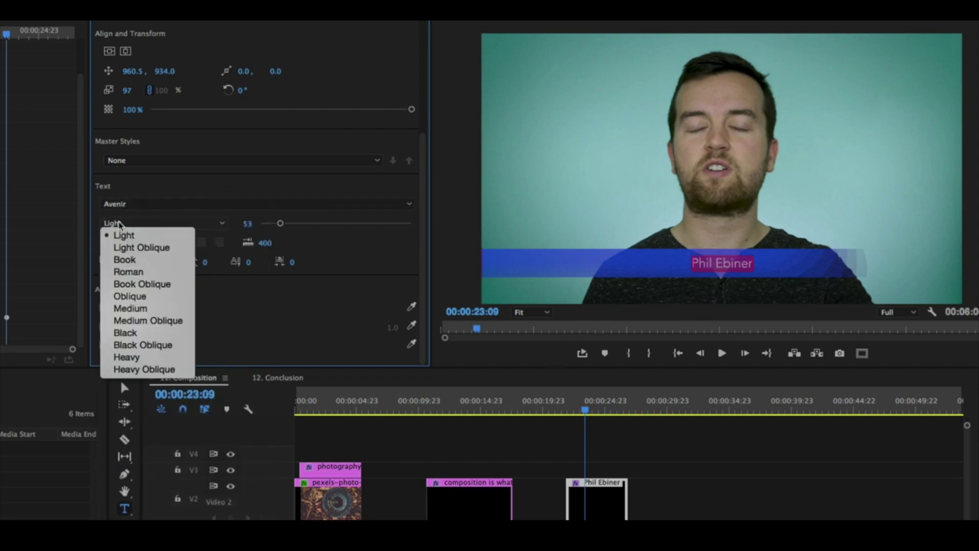
{"action": "left_click", "coordinate": [135, 309]}
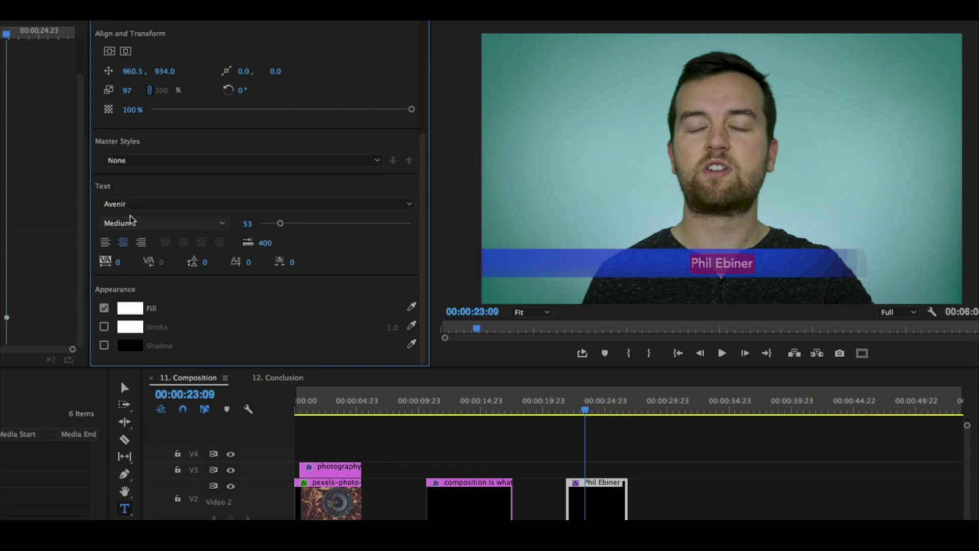
- Set the font size to 70 and centre-align the text
{"action": "mouse_move", "coordinate": [279, 225]}
{"action": "left_mouse_down"}
{"action": "mouse_move", "coordinate": [319, 226]}
{"action": "mouse_move", "coordinate": [305, 224]}
{"action": "left_mouse_up"}
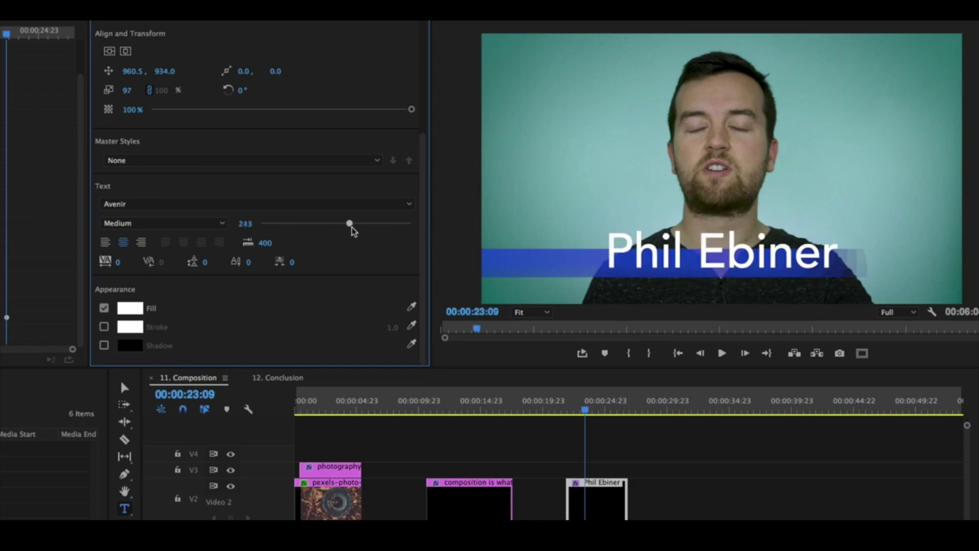
{"action": "mouse_move", "coordinate": [305, 224]}
{"action": "left_mouse_down"}
{"action": "mouse_move", "coordinate": [360, 226]}
{"action": "mouse_move", "coordinate": [286, 225]}
{"action": "left_mouse_up"}
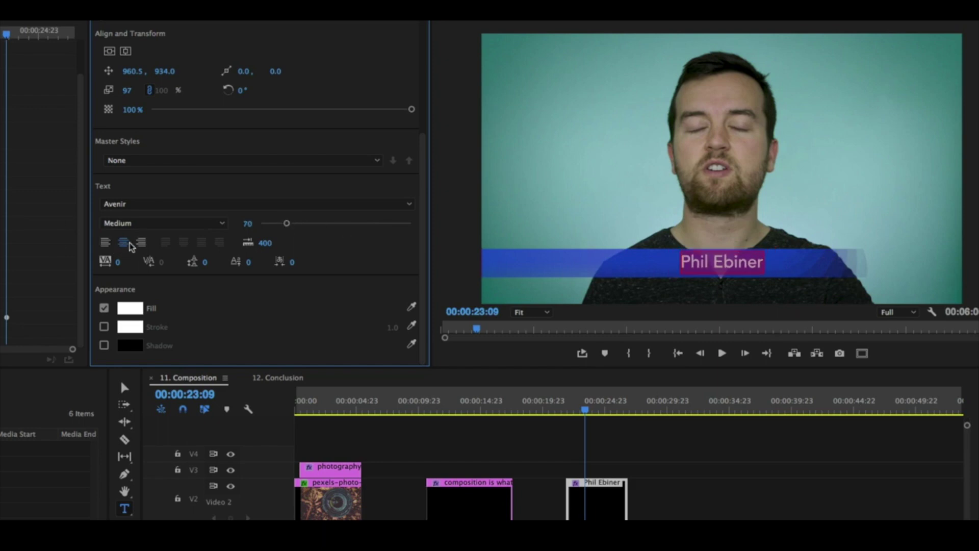
{"action": "left_click", "coordinate": [105, 242]}
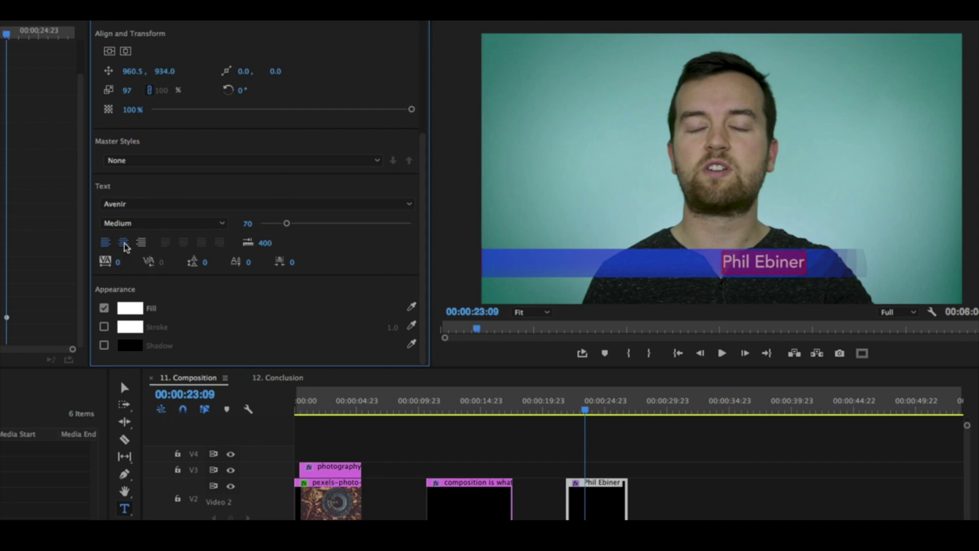
{"action": "left_click", "coordinate": [123, 242]}
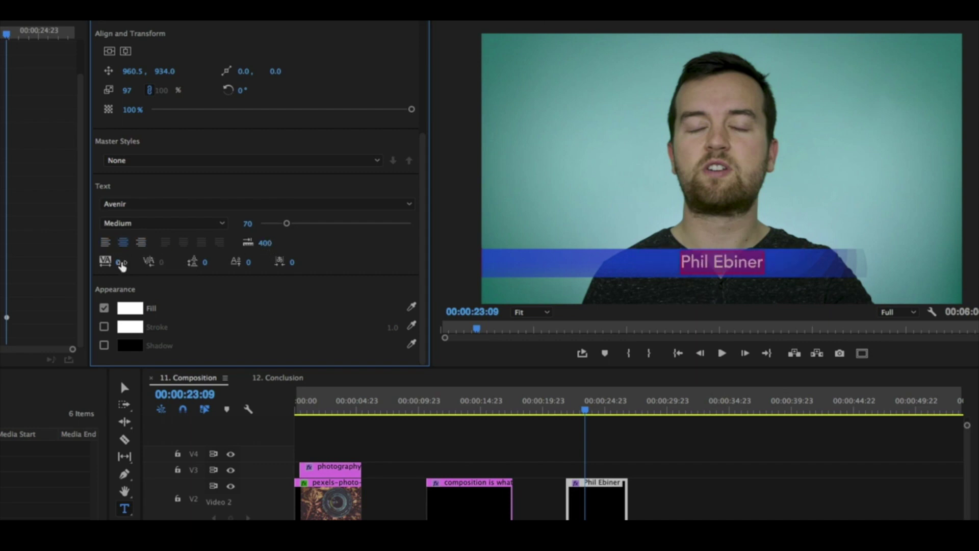
- Try wider letter spacing and a raised baseline, undoing both
{"action": "left_click_drag", "start_coordinate": [117, 261], "coordinate": [176, 261]}
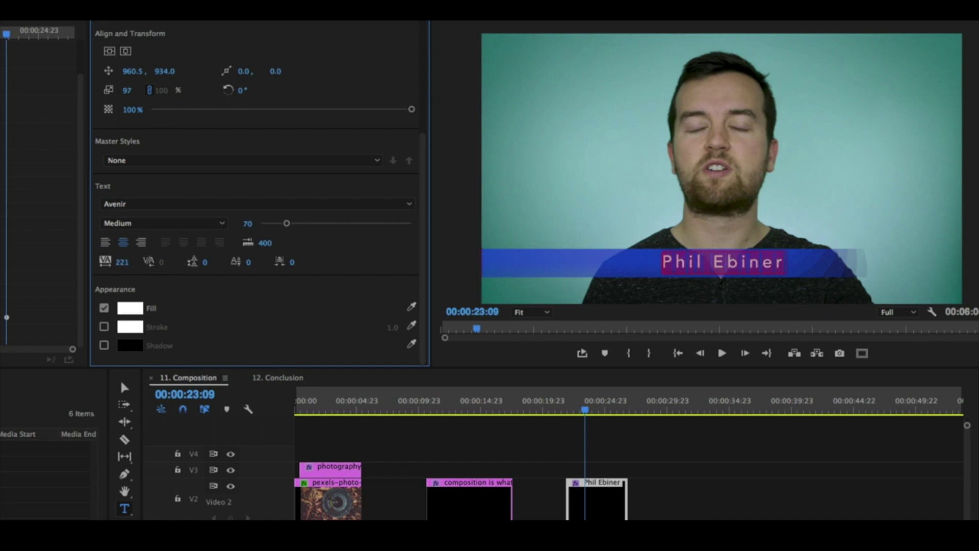
{"action": "key", "text": "super+z"}
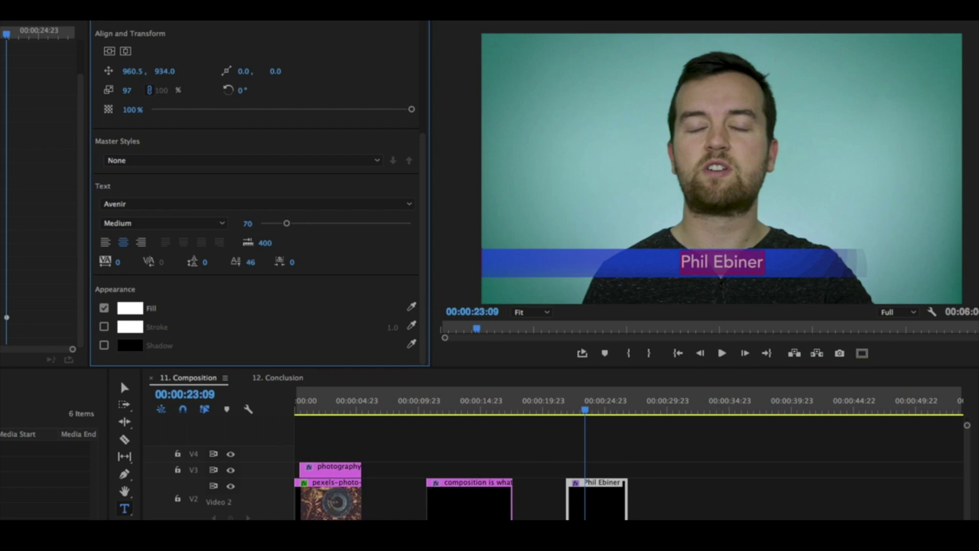
{"action": "left_click_drag", "start_coordinate": [251, 266], "coordinate": [258, 263]}
{"action": "key", "text": "super+z"}
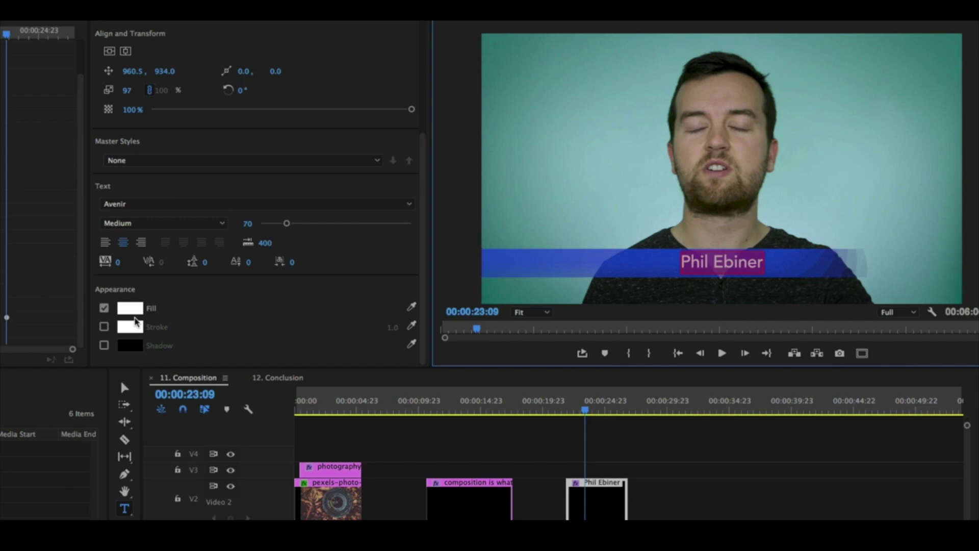
- Save the project with Cmd+S and toggle the text fill off and back on
{"action": "key", "text": "ctrl+s"}
{"action": "left_click", "coordinate": [105, 308]}
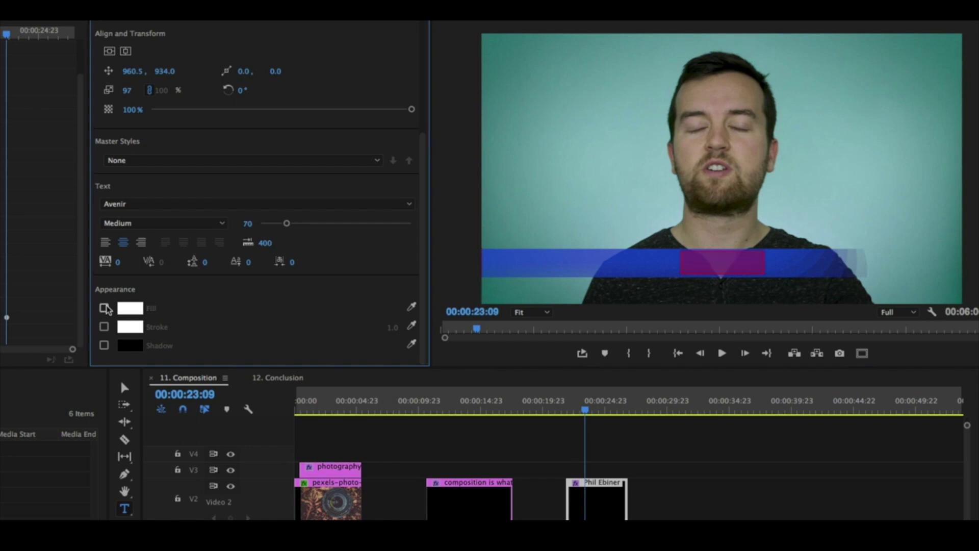
{"action": "left_click", "coordinate": [105, 309]}
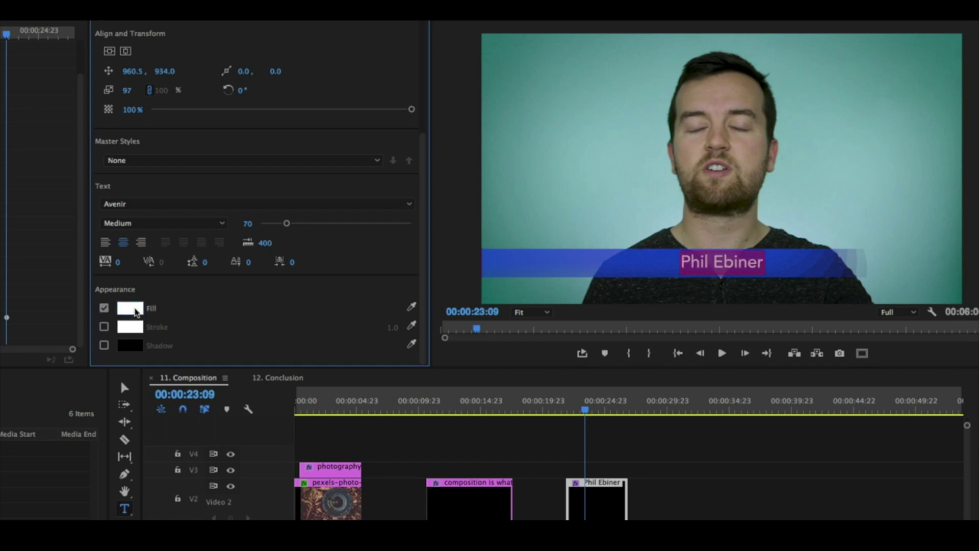
- Set the text fill colour to red in the Color Picker
{"action": "left_click", "coordinate": [130, 308]}
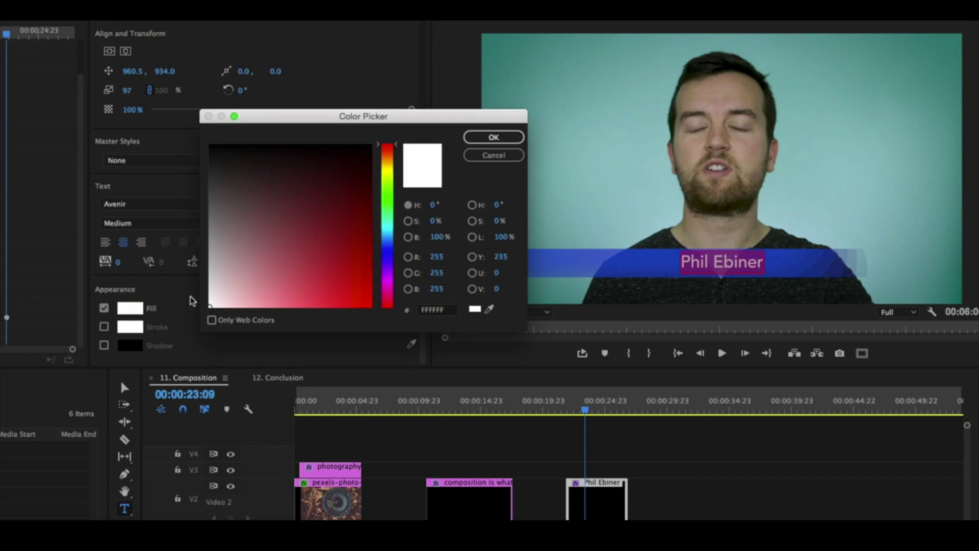
{"action": "left_click", "coordinate": [362, 293]}
{"action": "left_click", "coordinate": [335, 245]}
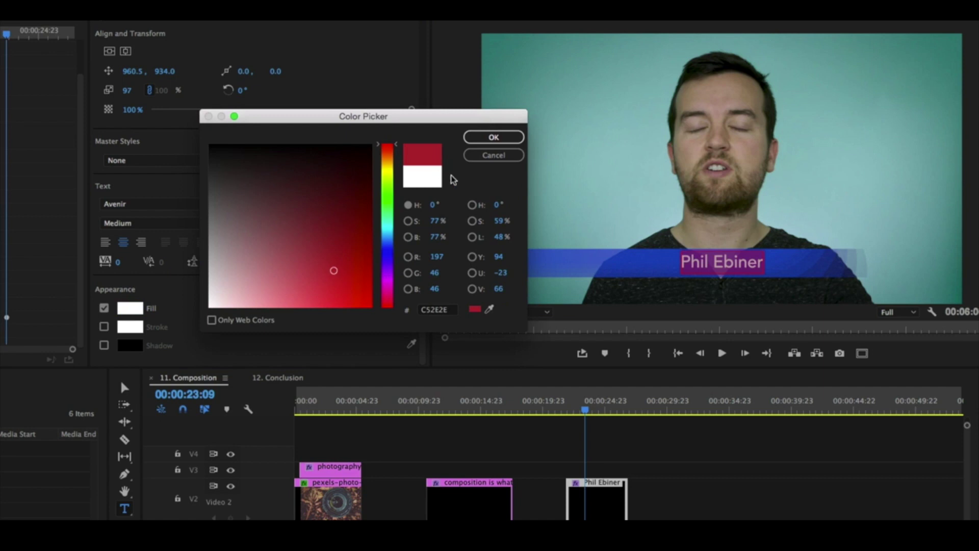
{"action": "left_click", "coordinate": [490, 138]}
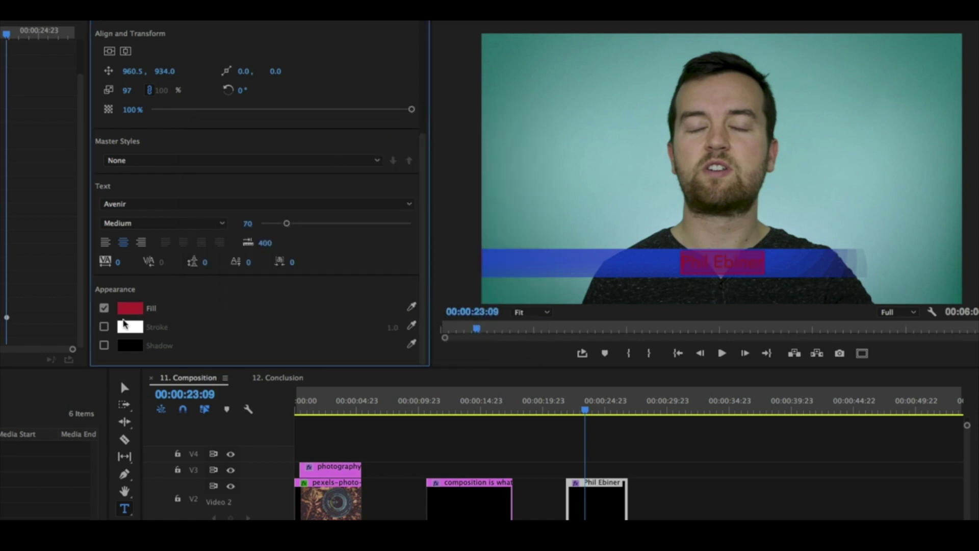
- Add a 6-wide stroke, enlarge the text to size 400, and turn off the fill
{"action": "left_click", "coordinate": [105, 326]}
{"action": "left_click_drag", "start_coordinate": [392, 330], "coordinate": [413, 329]}
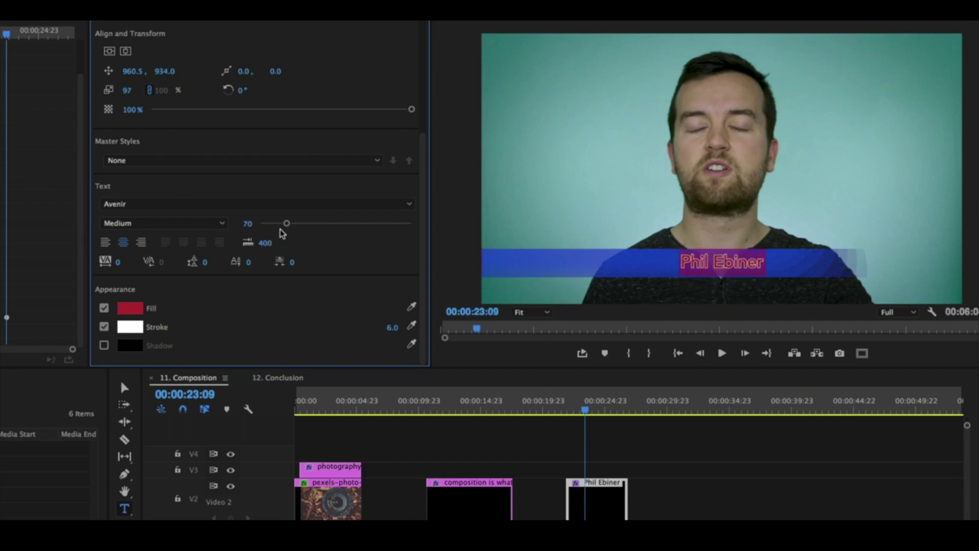
{"action": "left_click_drag", "start_coordinate": [284, 223], "coordinate": [468, 241]}
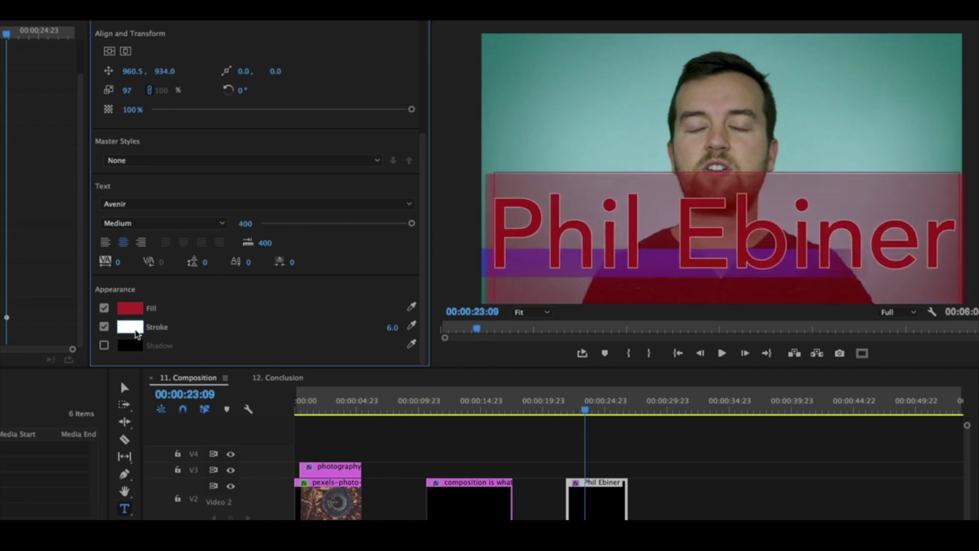
{"action": "left_click", "coordinate": [105, 308]}
- Make the name text Heavy Oblique with red fill back on and a shadow sized 168
{"action": "left_click", "coordinate": [740, 468]}
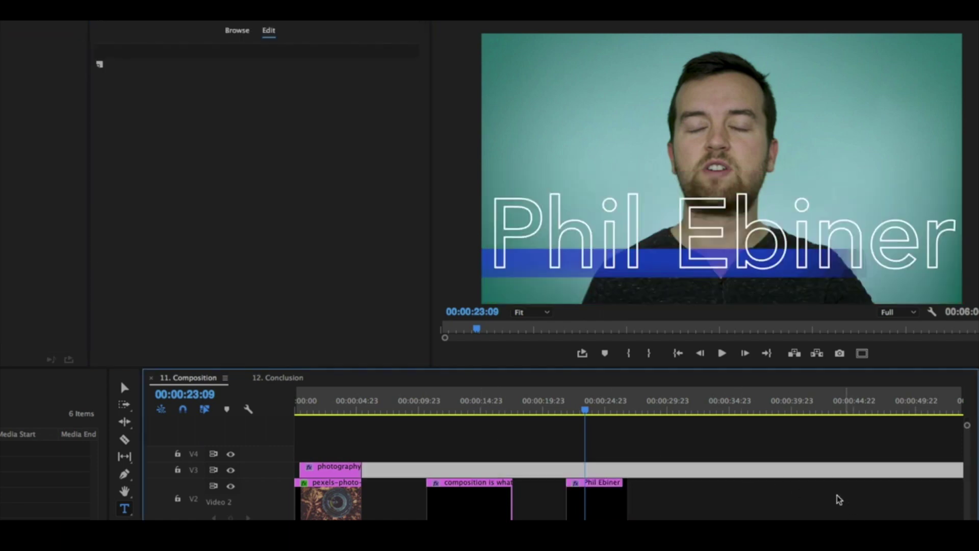
{"action": "left_click", "coordinate": [602, 501]}
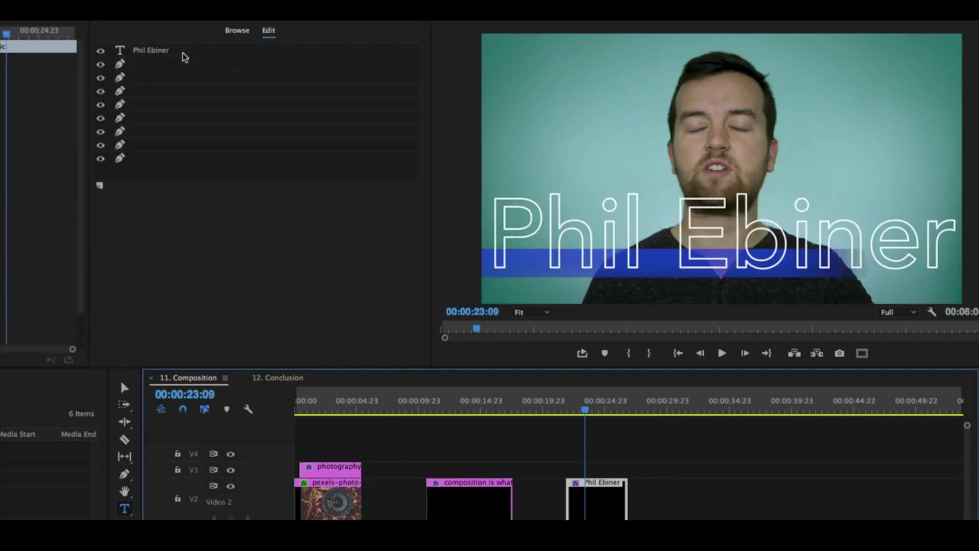
{"action": "left_click", "coordinate": [183, 49]}
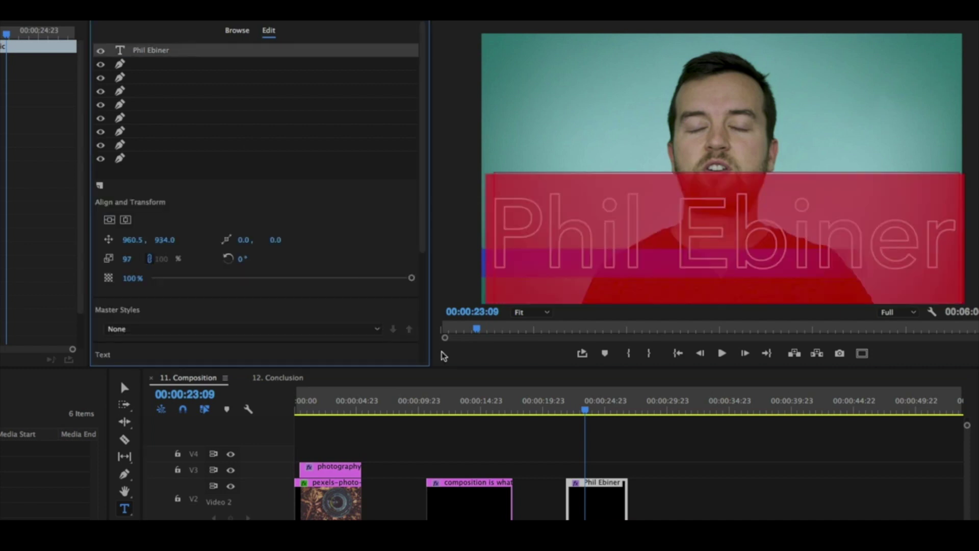
{"action": "scroll", "coordinate": [164, 240], "scroll_direction": "down", "scroll_amount": 2}
{"action": "scroll", "coordinate": [164, 240], "scroll_direction": "down", "scroll_amount": 3}
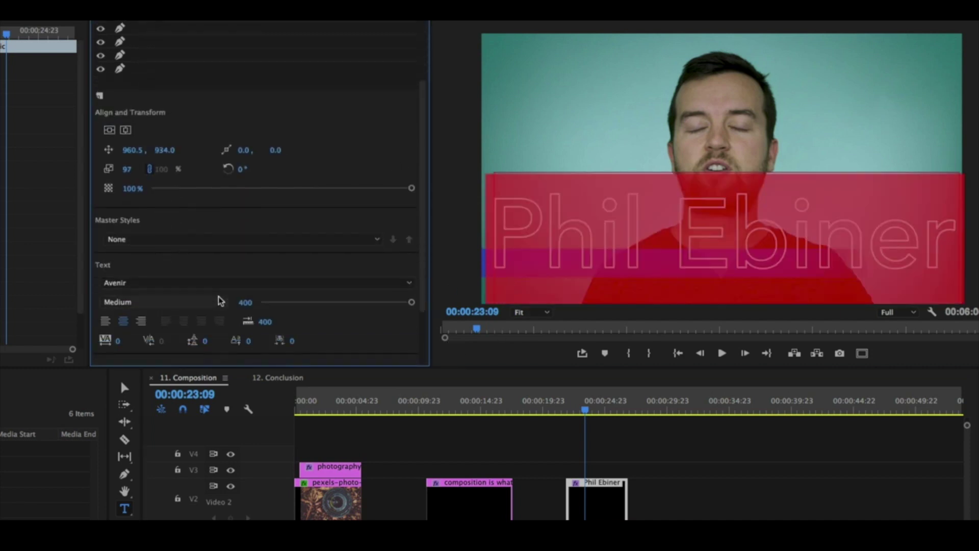
{"action": "scroll", "coordinate": [214, 296], "scroll_direction": "down", "scroll_amount": 3}
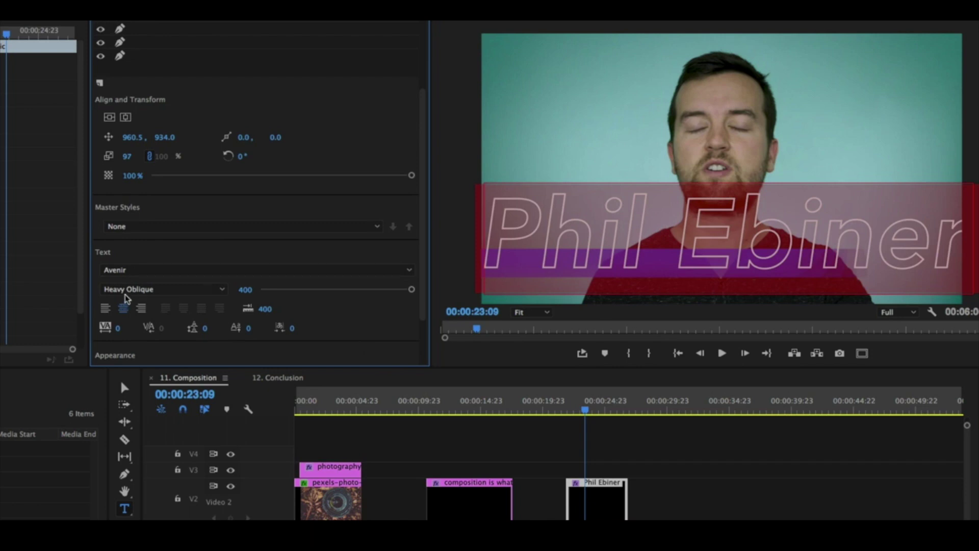
{"action": "scroll", "coordinate": [276, 319], "scroll_direction": "down", "scroll_amount": 1}
{"action": "scroll", "coordinate": [277, 320], "scroll_direction": "down", "scroll_amount": 3}
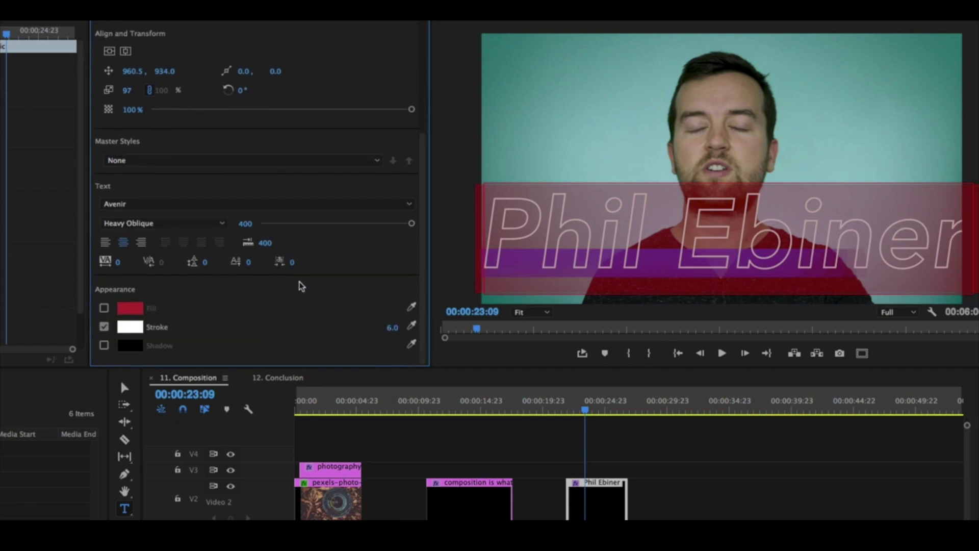
{"action": "left_click", "coordinate": [104, 307]}
{"action": "left_click", "coordinate": [105, 345]}
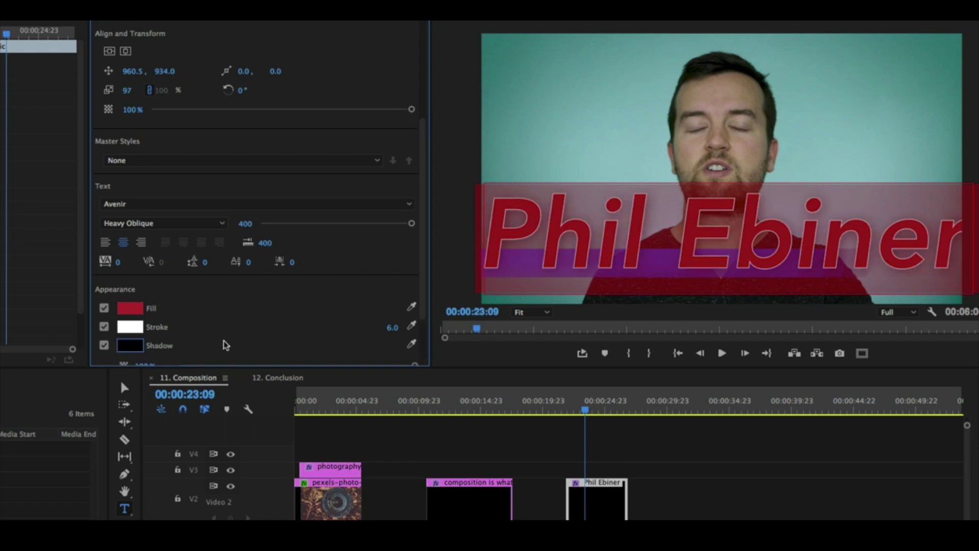
{"action": "scroll", "coordinate": [301, 324], "scroll_direction": "down", "scroll_amount": 1}
{"action": "scroll", "coordinate": [302, 324], "scroll_direction": "down", "scroll_amount": 3}
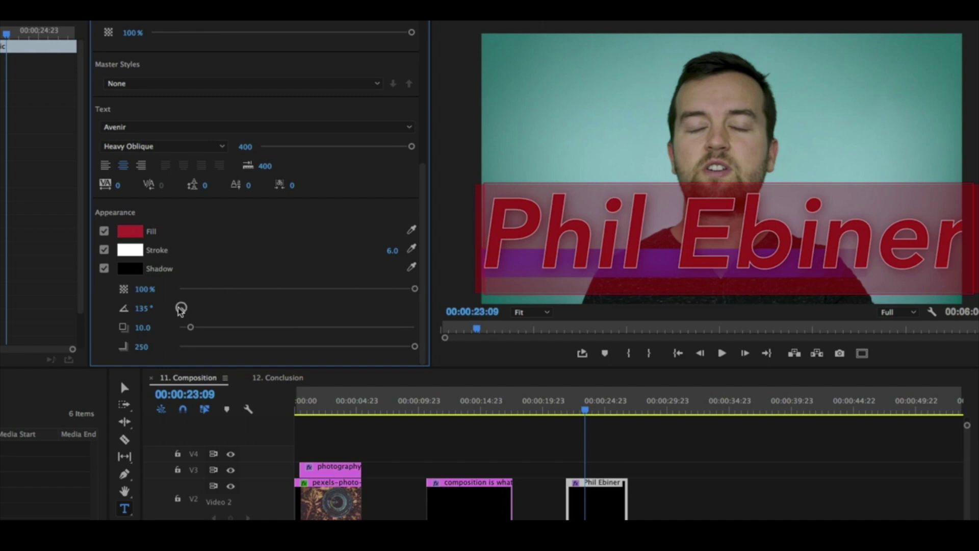
{"action": "mouse_move", "coordinate": [419, 349]}
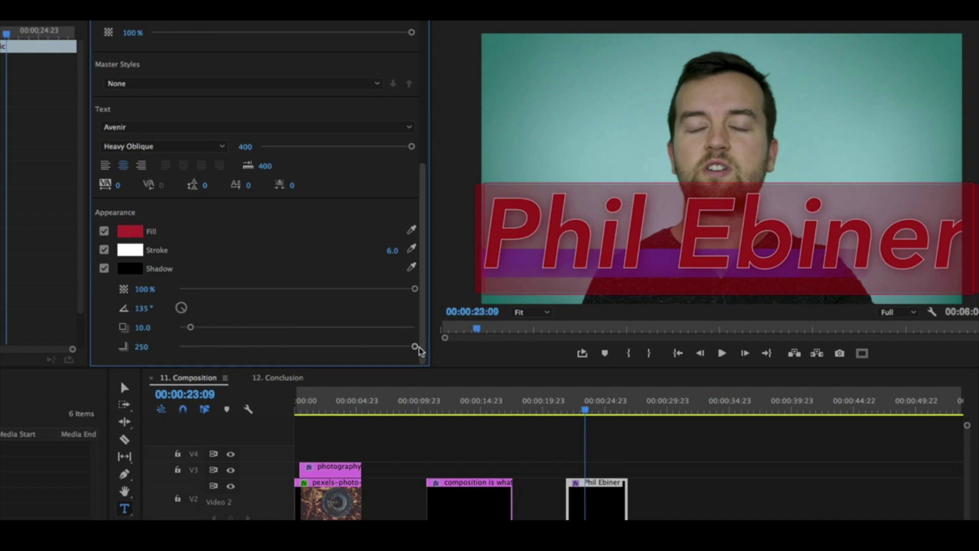
{"action": "left_click_drag", "start_coordinate": [415, 346], "coordinate": [333, 347]}
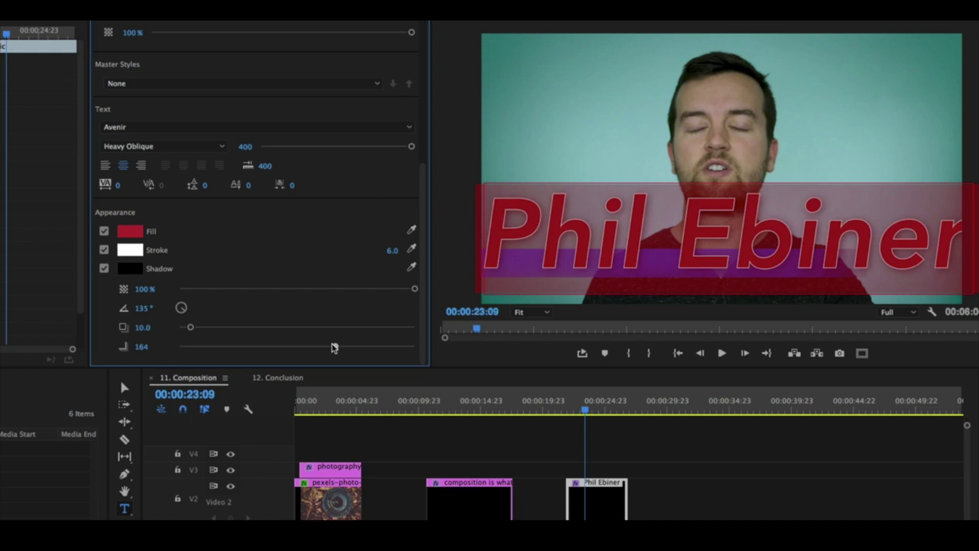
{"action": "left_click", "coordinate": [632, 465]}
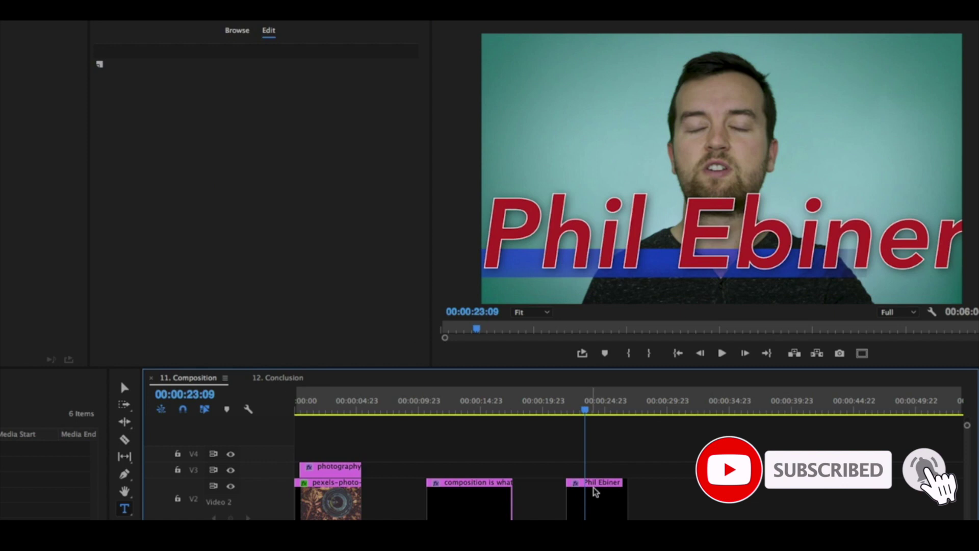
- Select the name title clip and play the sequence to review it
{"action": "left_click", "coordinate": [578, 500]}
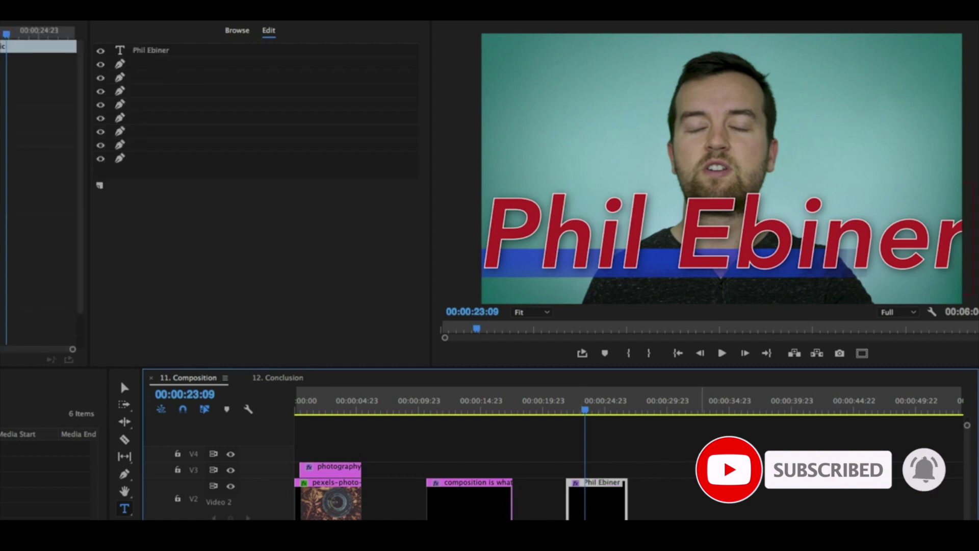
{"action": "left_click", "coordinate": [665, 469]}
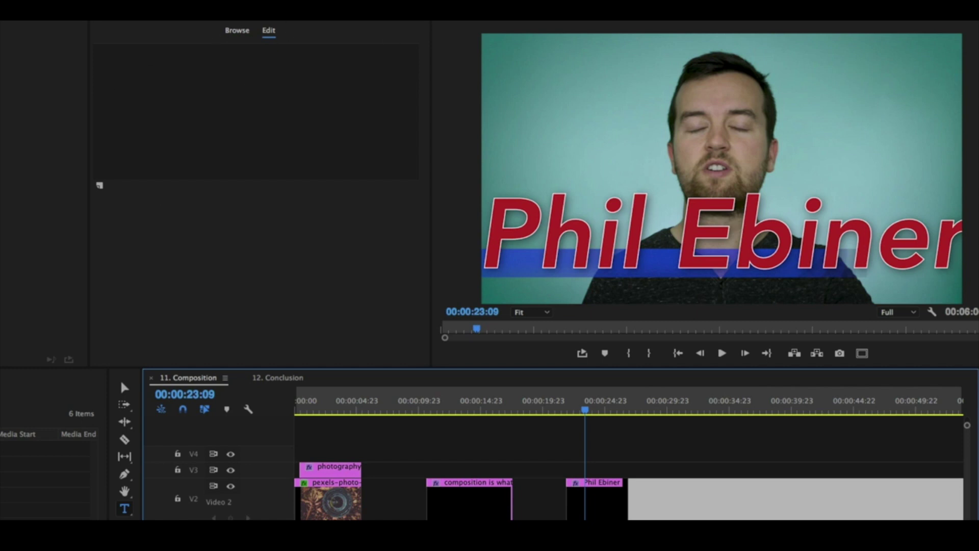
{"action": "left_click", "coordinate": [612, 503]}
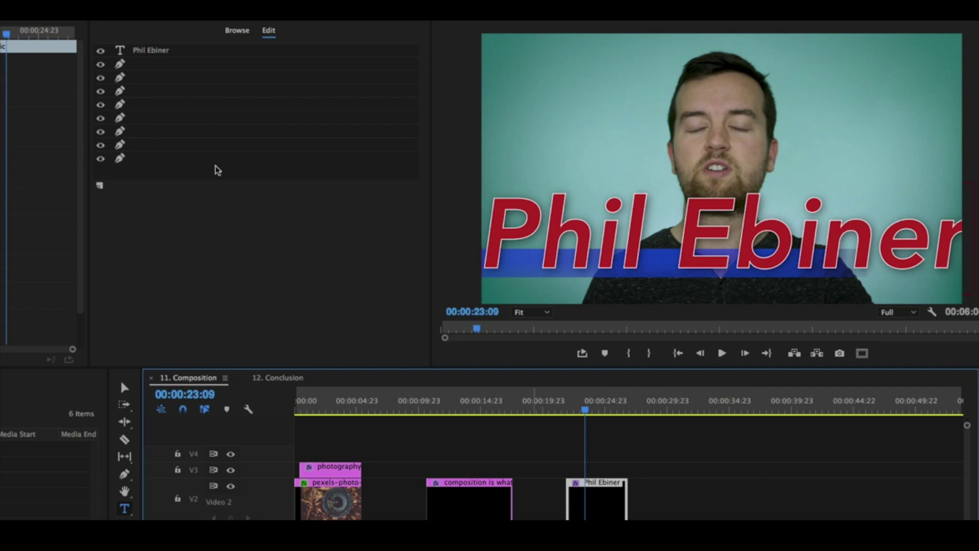
{"action": "left_click", "coordinate": [569, 402]}
{"action": "key", "text": "space"}
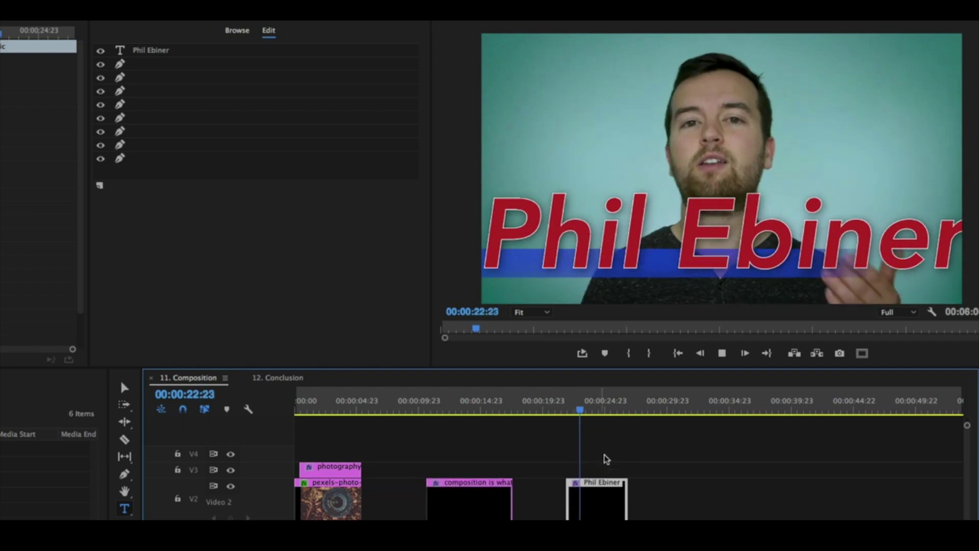
{"action": "key", "text": "space"}
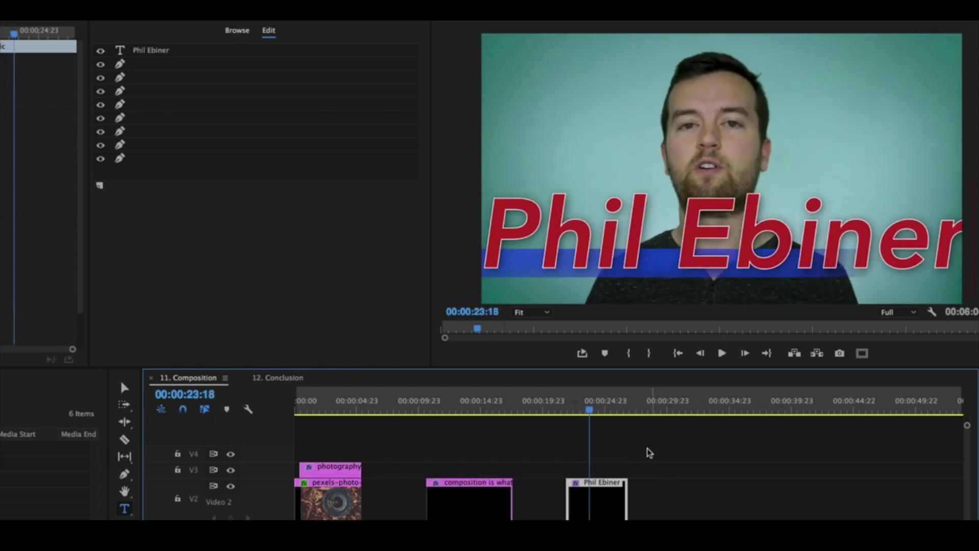
- Copy the title clip, paste a test copy near 30 seconds, then delete it
{"action": "key", "text": "super"}
{"action": "key", "text": "super+c"}
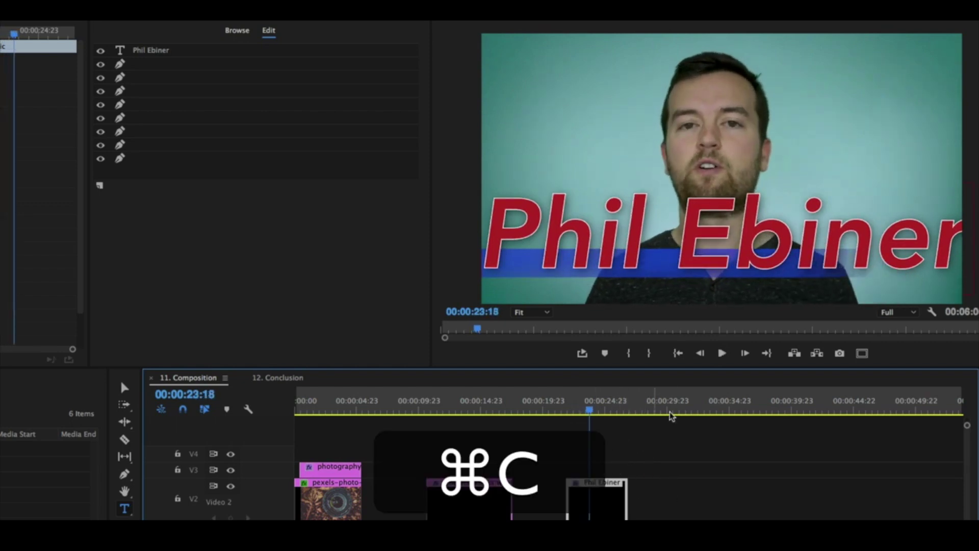
{"action": "left_click", "coordinate": [678, 407]}
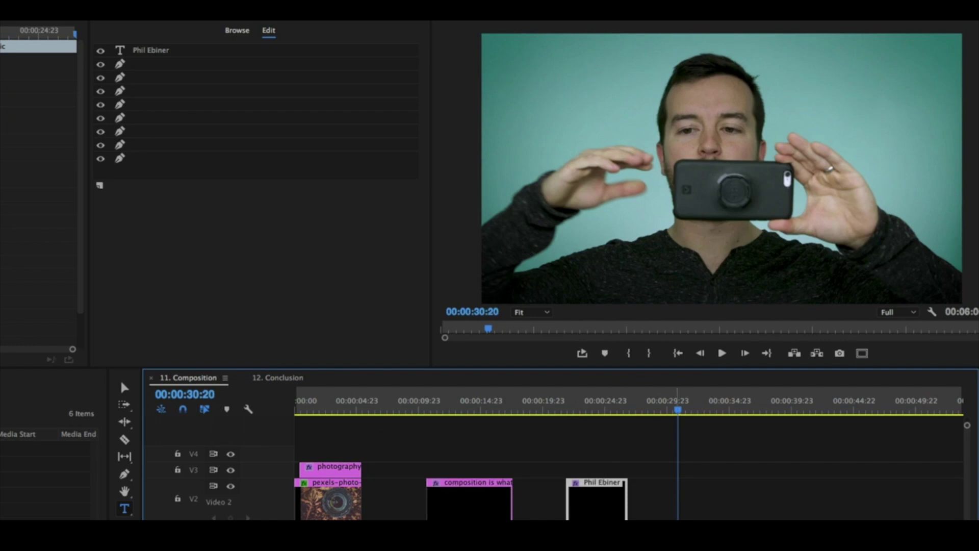
{"action": "key", "text": "super+v"}
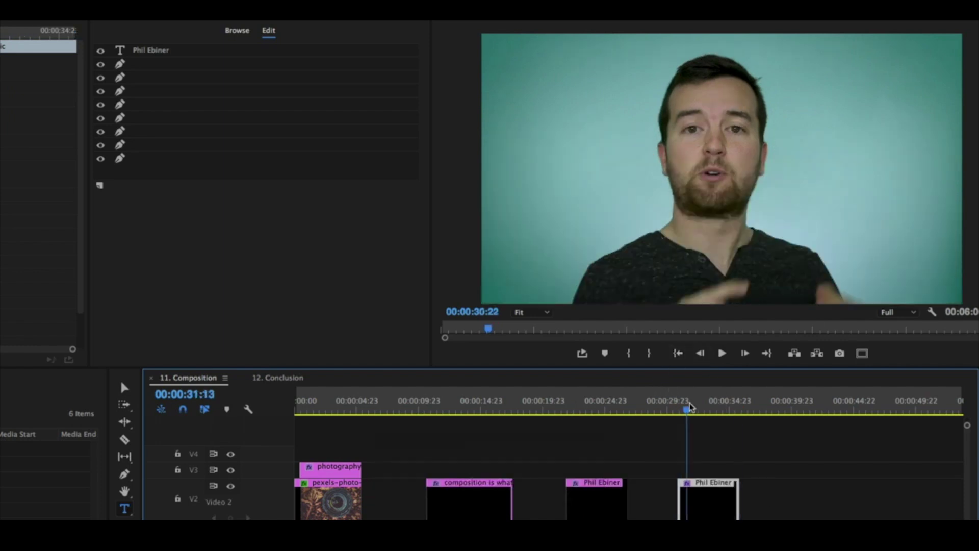
{"action": "left_click_drag", "start_coordinate": [689, 402], "coordinate": [707, 403]}
{"action": "key", "text": "BackSpace"}
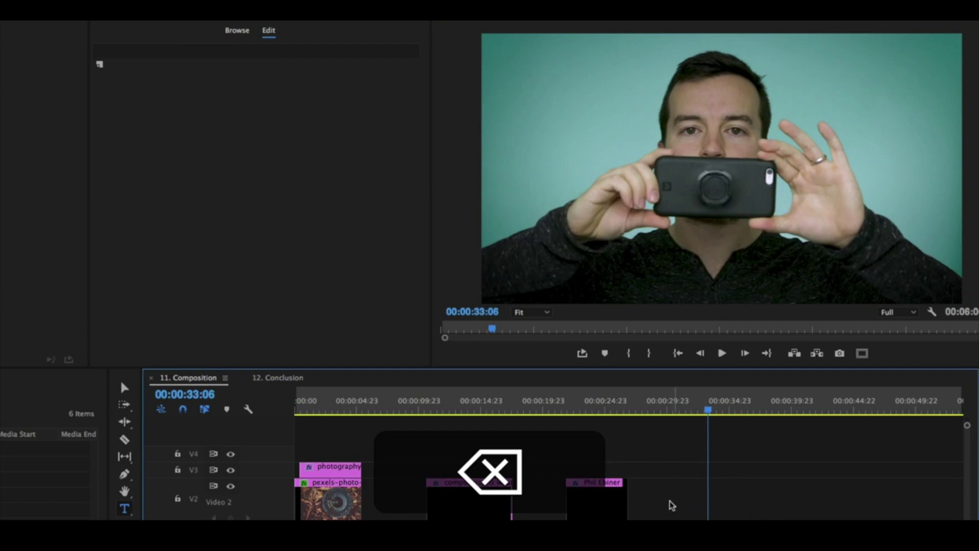
- Option-drag a duplicate of the title to about 00:00:31 on V2 and play it
{"action": "left_click_drag", "start_coordinate": [609, 507], "coordinate": [730, 500]}
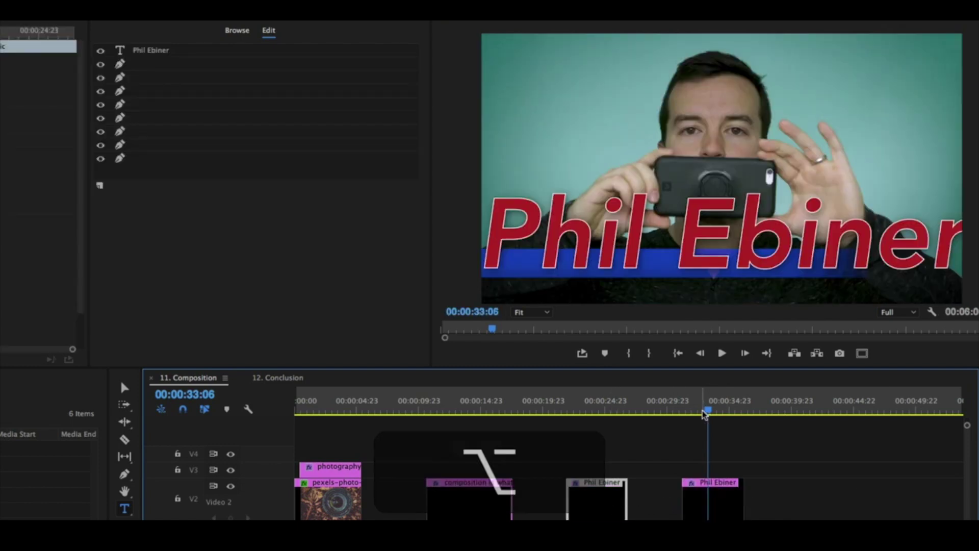
{"action": "mouse_move", "coordinate": [704, 413]}
{"action": "left_mouse_down"}
{"action": "mouse_move", "coordinate": [573, 412]}
{"action": "mouse_move", "coordinate": [697, 406]}
{"action": "left_mouse_up"}
{"action": "key", "text": "space"}
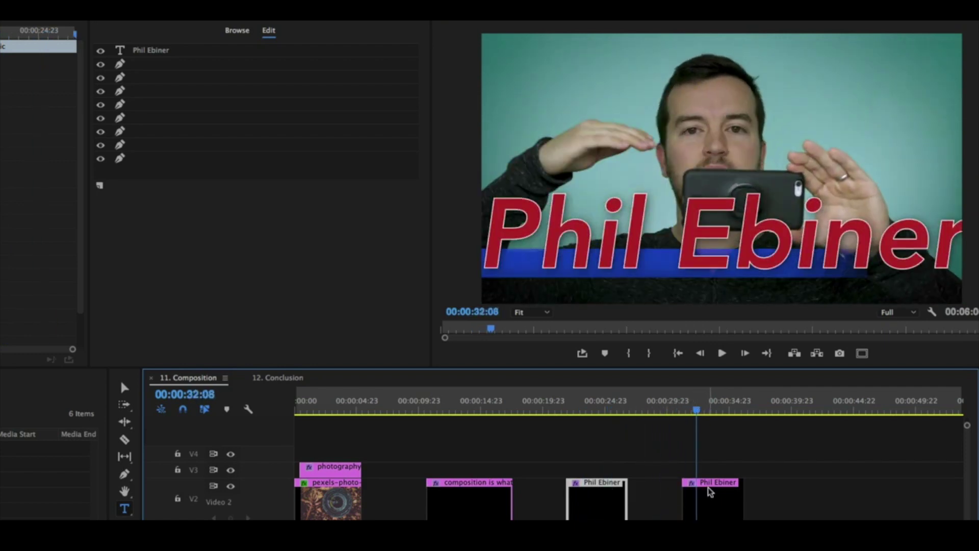
- Replace the duplicate title's text with 'camera'
{"action": "mouse_move", "coordinate": [698, 410]}
{"action": "left_mouse_down"}
{"action": "mouse_move", "coordinate": [686, 411]}
{"action": "mouse_move", "coordinate": [704, 410]}
{"action": "left_mouse_up"}
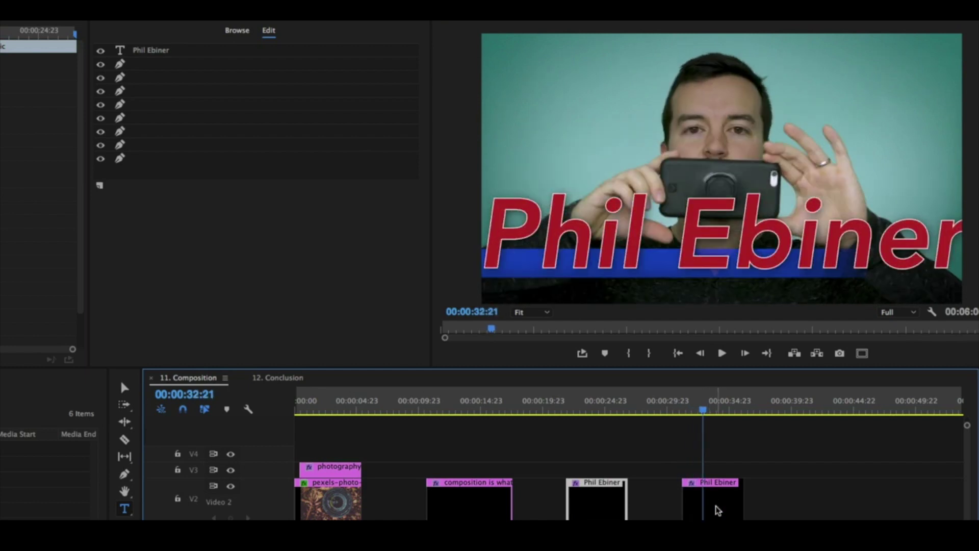
{"action": "left_click", "coordinate": [616, 242]}
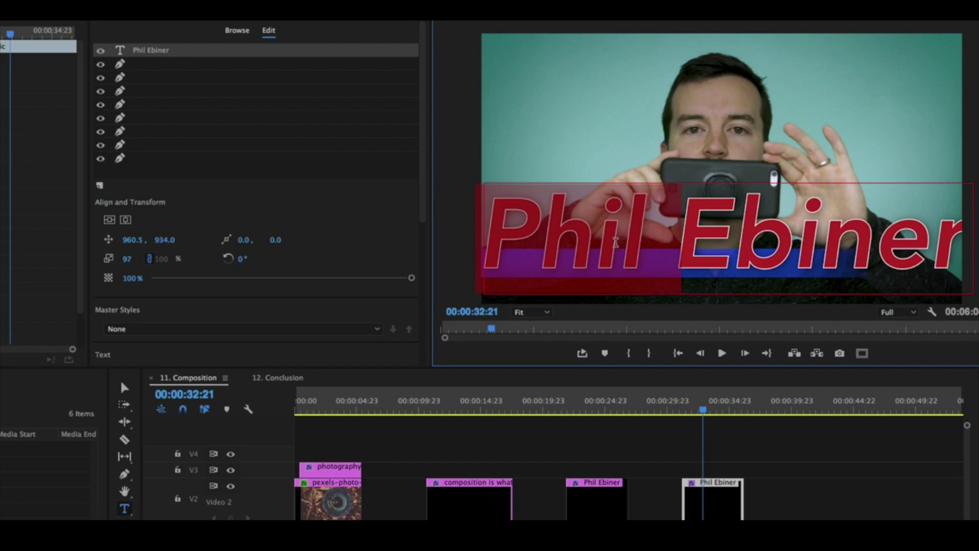
{"action": "key", "text": "super+a"}
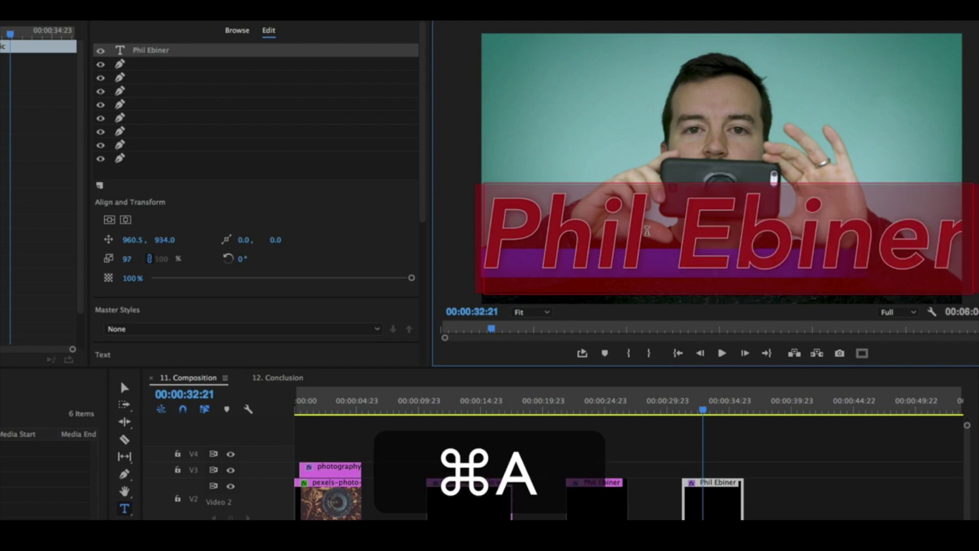
{"action": "type", "text": "camera"}
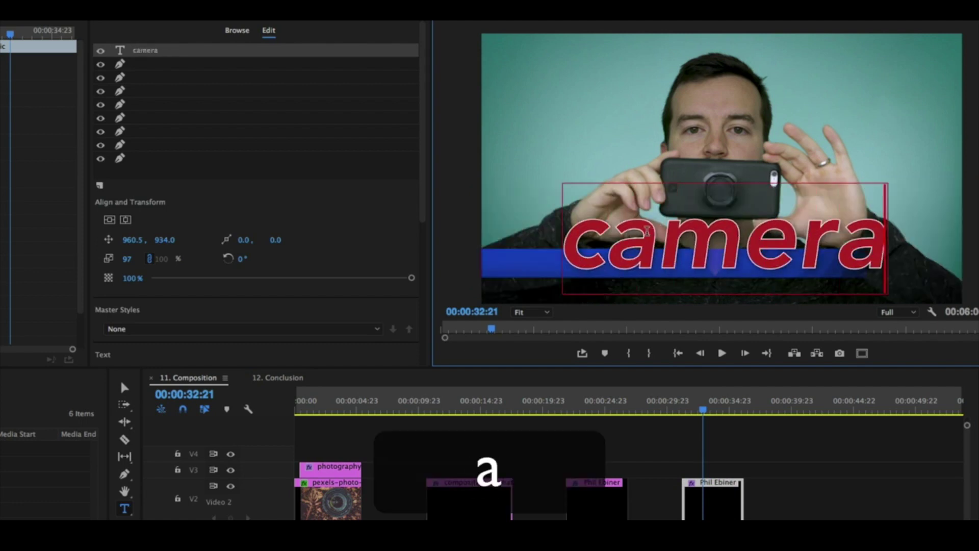
{"action": "left_click", "coordinate": [762, 463]}
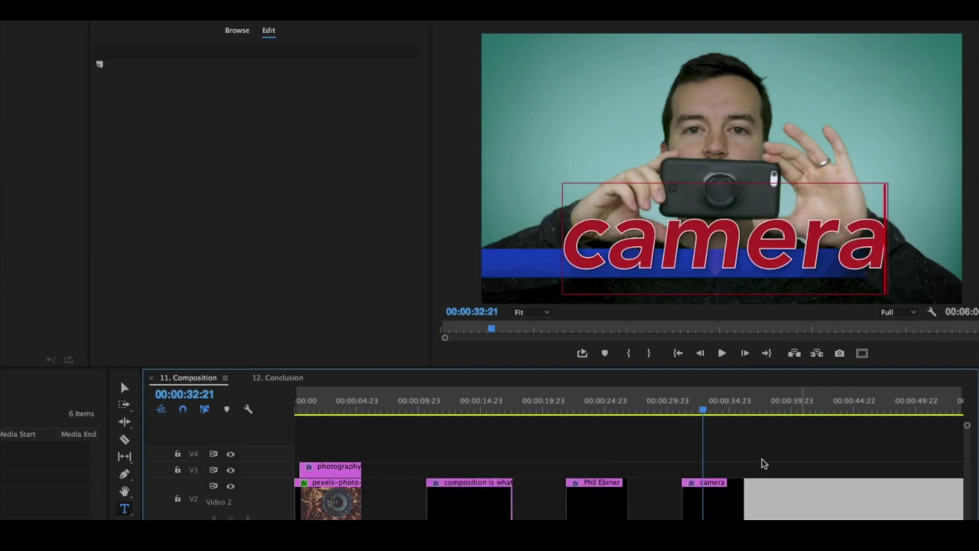
- Scrub back and forth between the original Phil Ebiner title and the camera title to compare them
{"action": "left_click", "coordinate": [582, 406]}
{"action": "left_click_drag", "start_coordinate": [582, 408], "coordinate": [585, 408]}
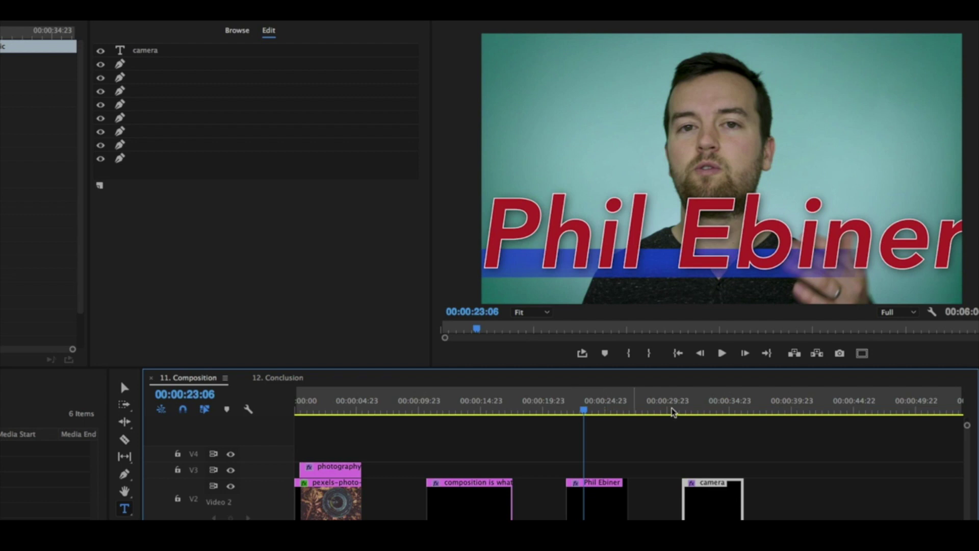
{"action": "left_click", "coordinate": [709, 405]}
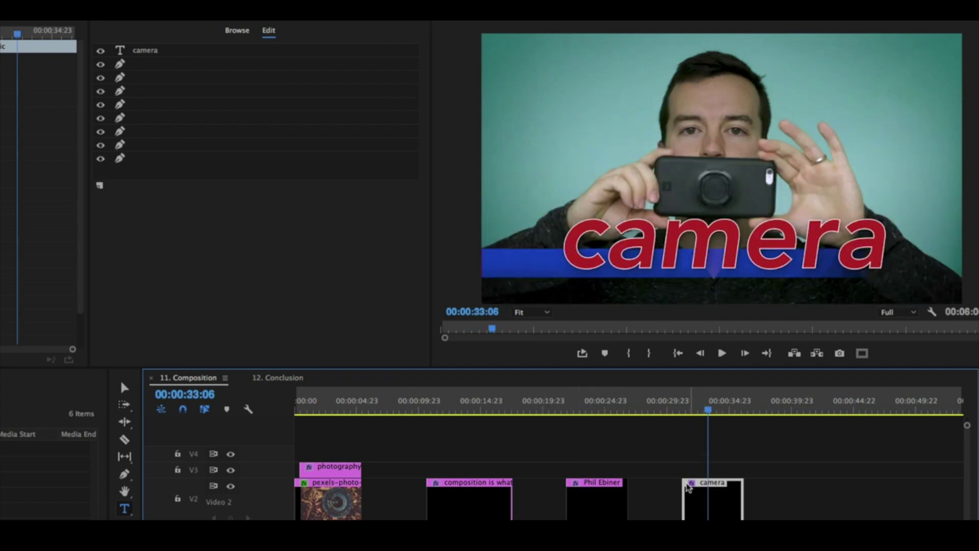
{"action": "left_click", "coordinate": [581, 405]}
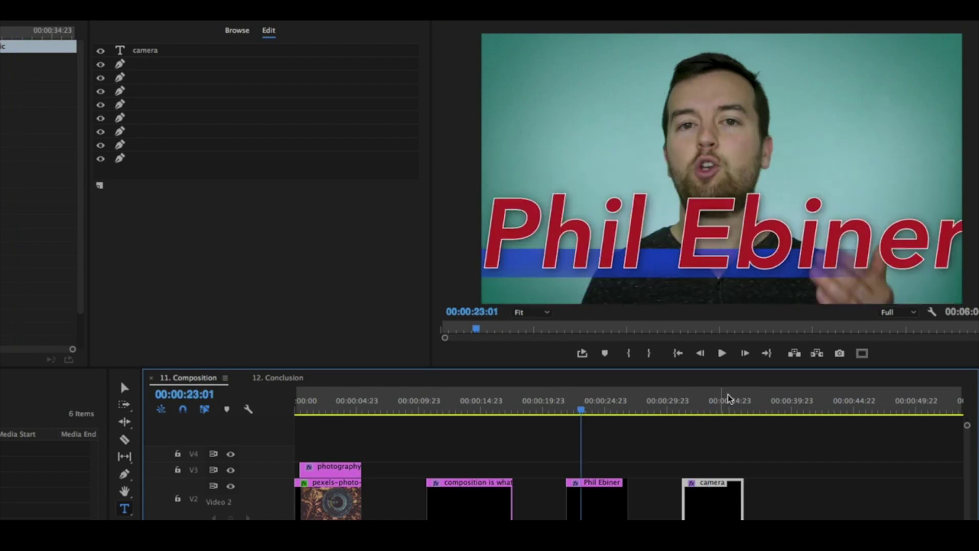
{"action": "left_click", "coordinate": [715, 406]}
{"action": "left_click", "coordinate": [582, 406]}
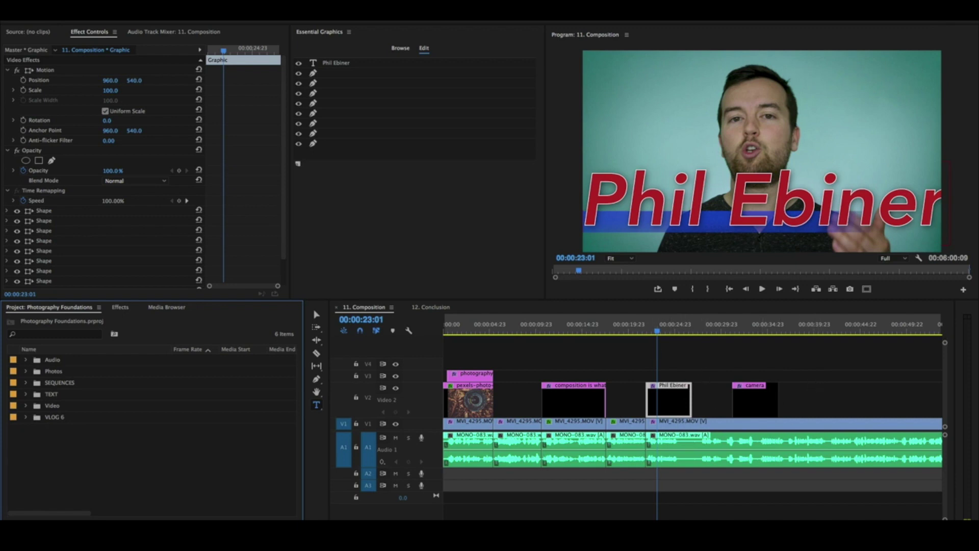
- Delete the Phil Ebiner and camera graphic clips from Video 2, then switch to the Type tool
{"action": "left_click", "coordinate": [399, 49]}
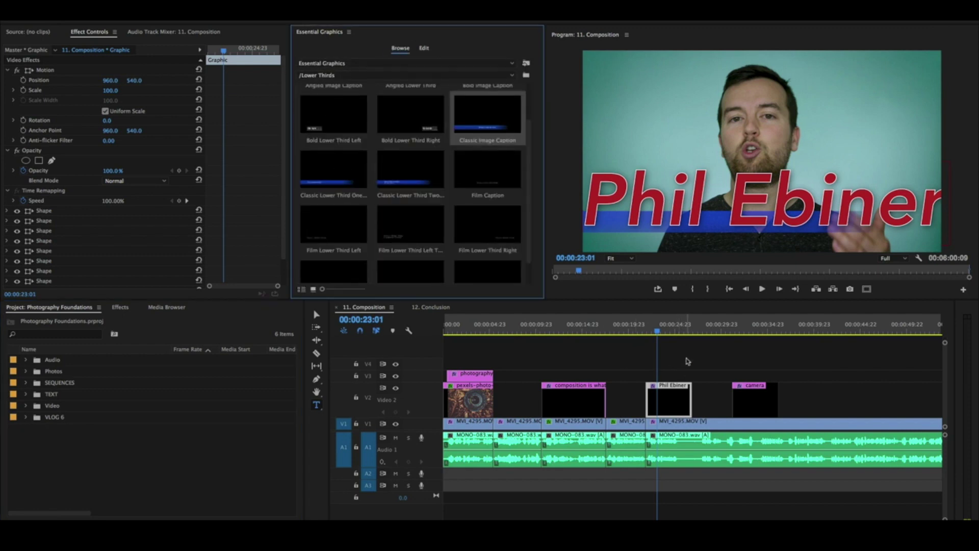
{"action": "left_click_drag", "start_coordinate": [692, 368], "coordinate": [772, 379]}
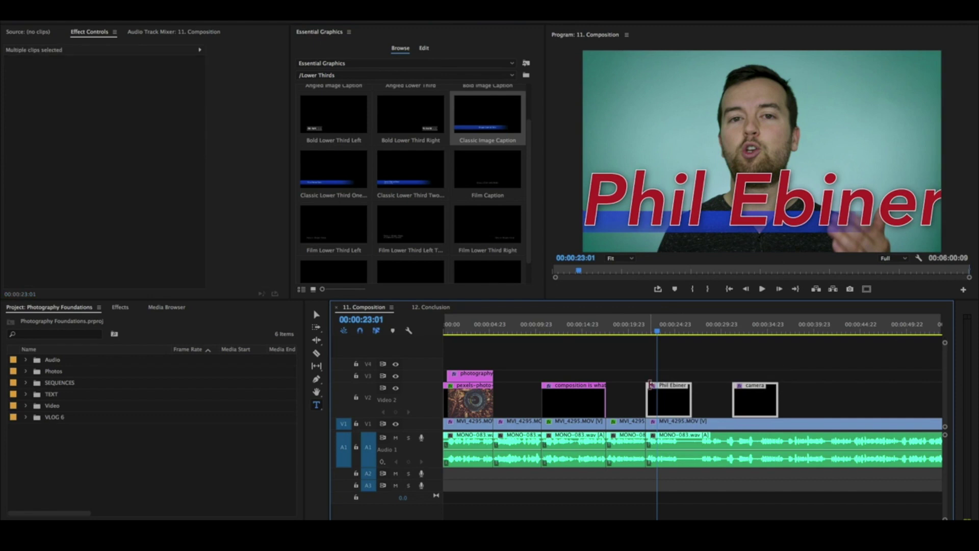
{"action": "key", "text": "BackSpace"}
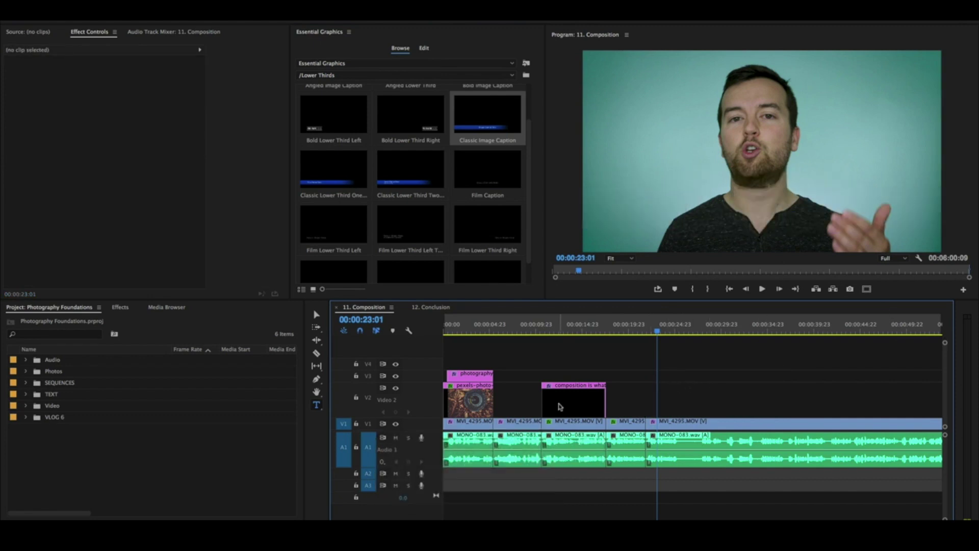
{"action": "left_click", "coordinate": [316, 314]}
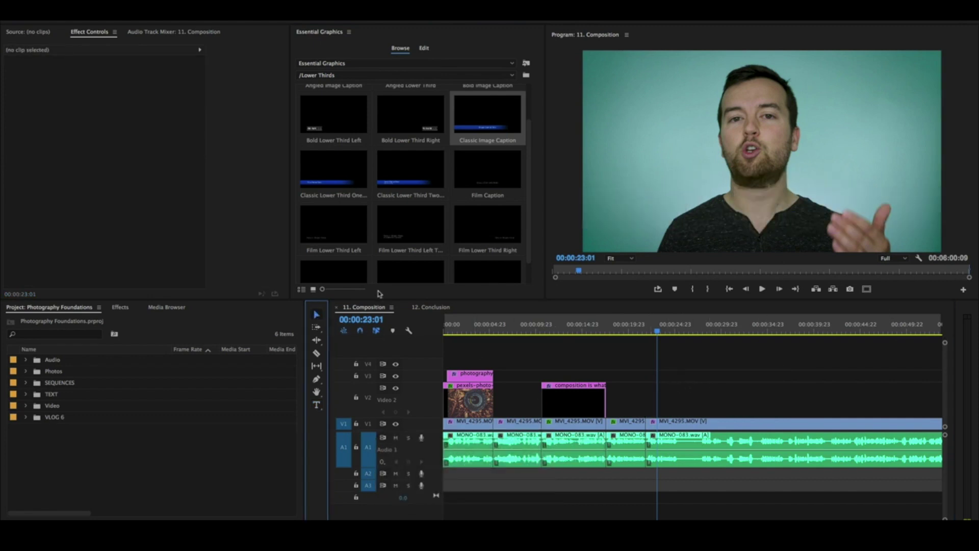
{"action": "left_click", "coordinate": [316, 405]}
- Start a new text title at the centre of the Program monitor for 'Hello'
{"action": "left_click", "coordinate": [655, 208]}
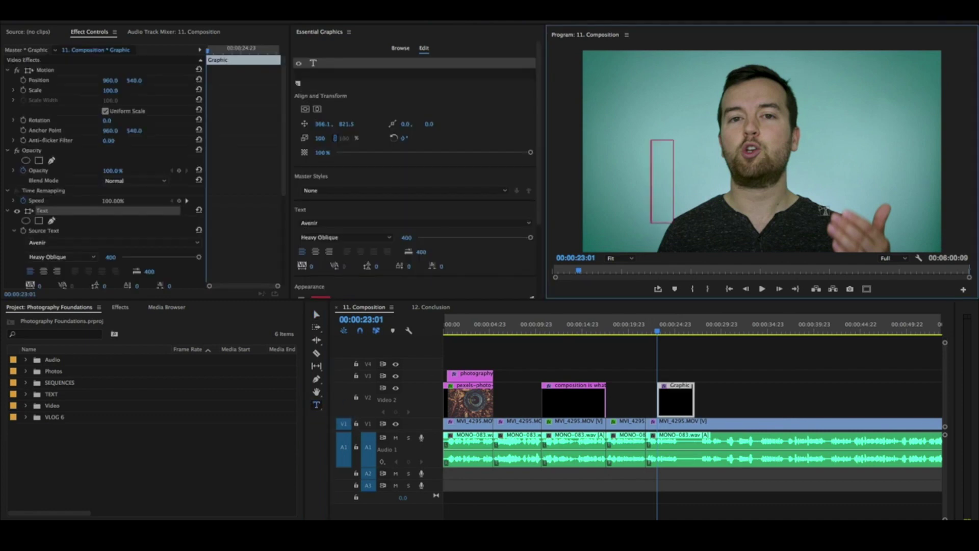
{"action": "type", "text": "H"}
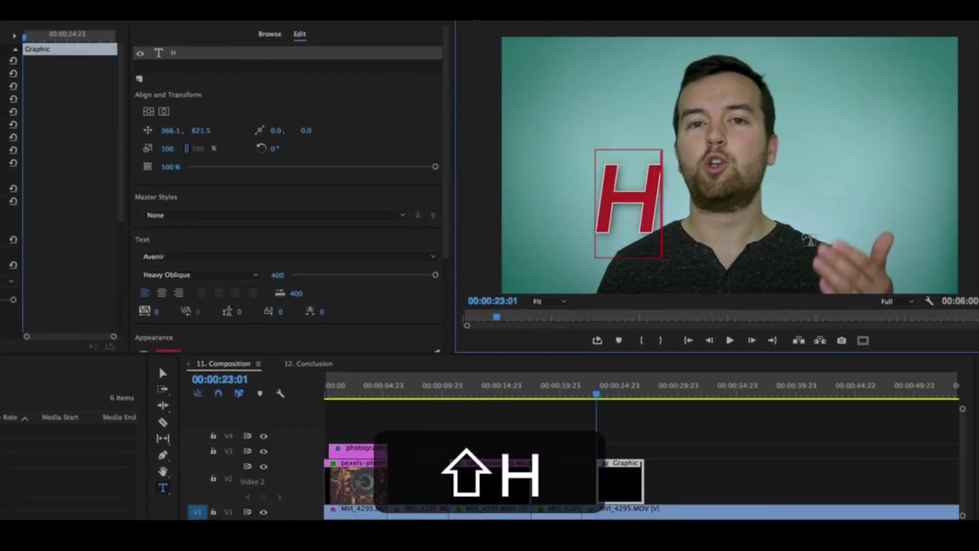
{"action": "type", "text": "ello"}
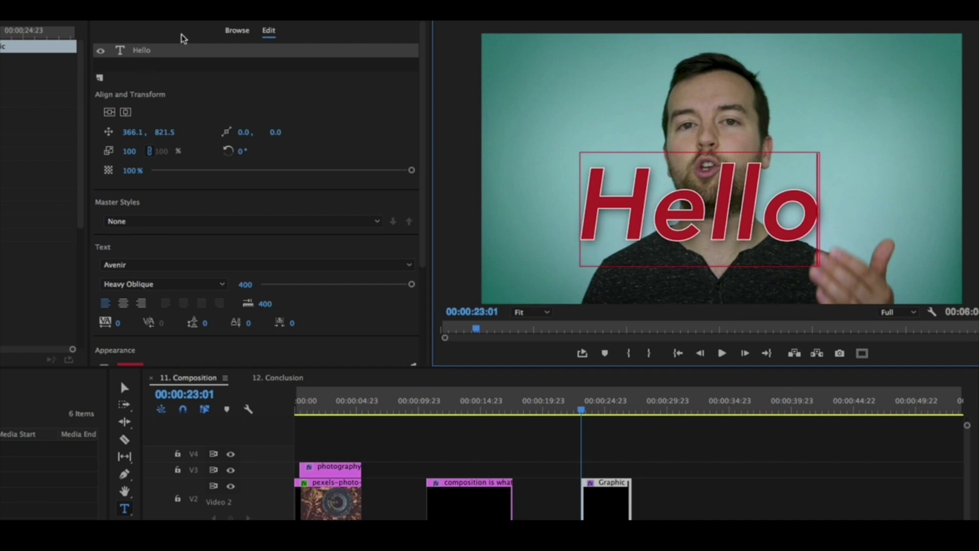
{"action": "scroll", "coordinate": [379, 98], "scroll_direction": "down", "scroll_amount": 1}
{"action": "scroll", "coordinate": [380, 97], "scroll_direction": "down", "scroll_amount": 4}
{"action": "left_click", "coordinate": [379, 96]}
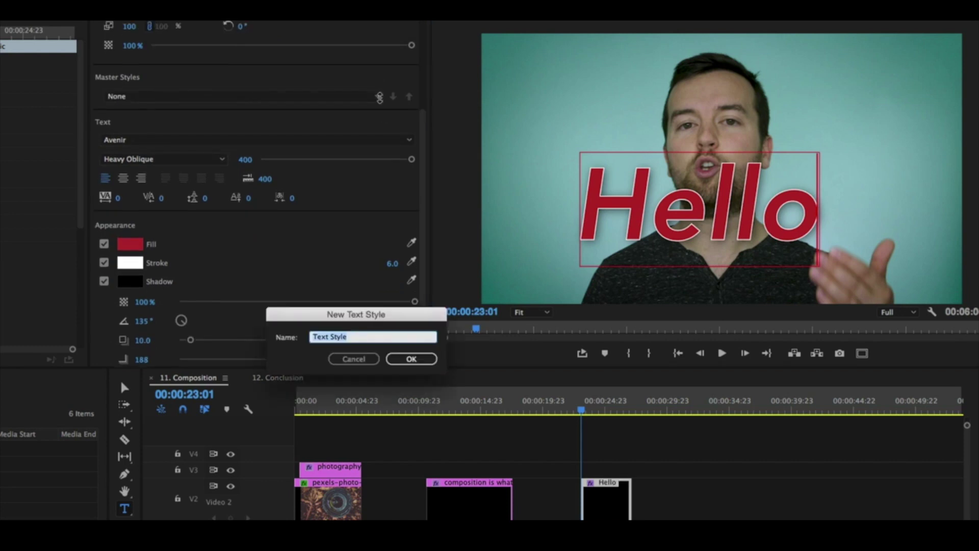
{"action": "left_click", "coordinate": [361, 362]}
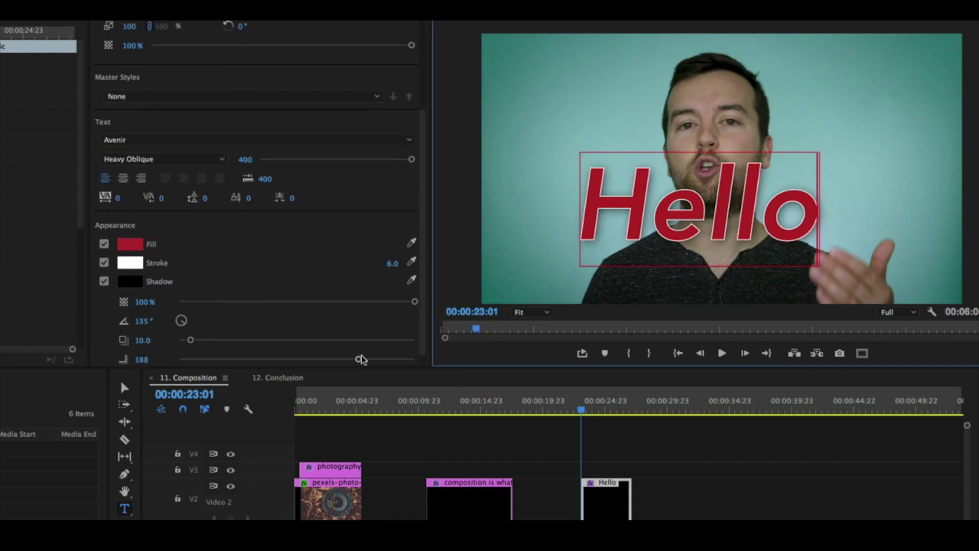
{"action": "scroll", "coordinate": [320, 292], "scroll_direction": "up", "scroll_amount": 1}
{"action": "scroll", "coordinate": [320, 291], "scroll_direction": "up", "scroll_amount": 4}
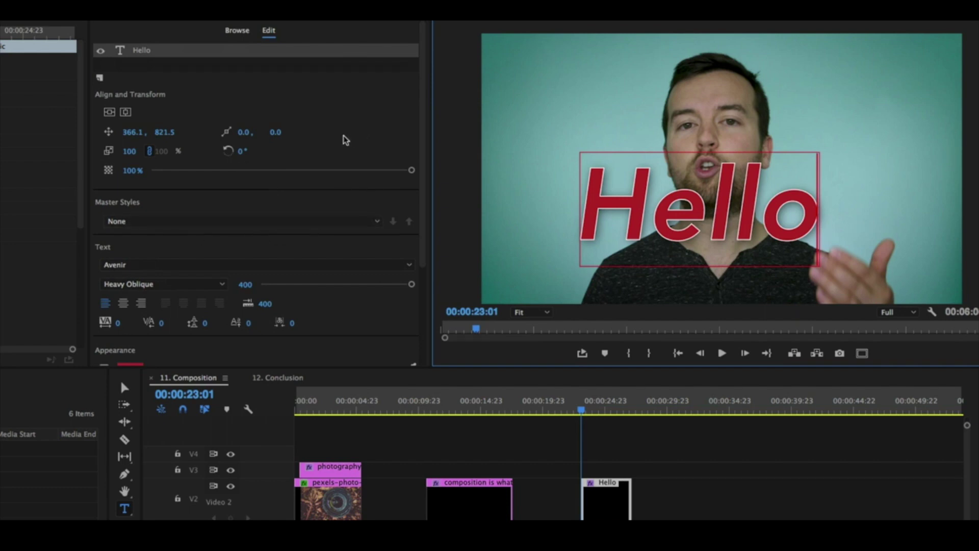
{"action": "scroll", "coordinate": [343, 139], "scroll_direction": "down", "scroll_amount": 2}
{"action": "scroll", "coordinate": [345, 139], "scroll_direction": "down", "scroll_amount": 1}
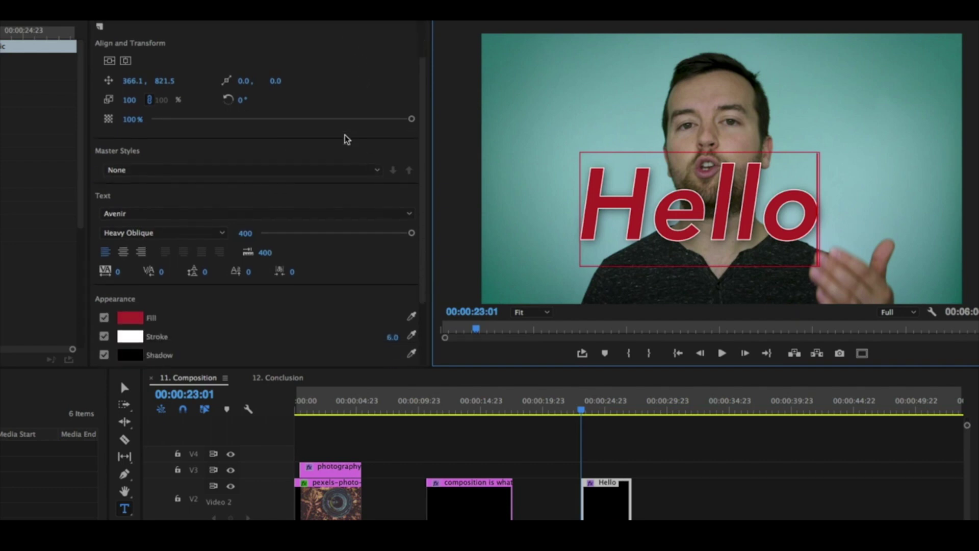
{"action": "scroll", "coordinate": [345, 134], "scroll_direction": "up", "scroll_amount": 3}
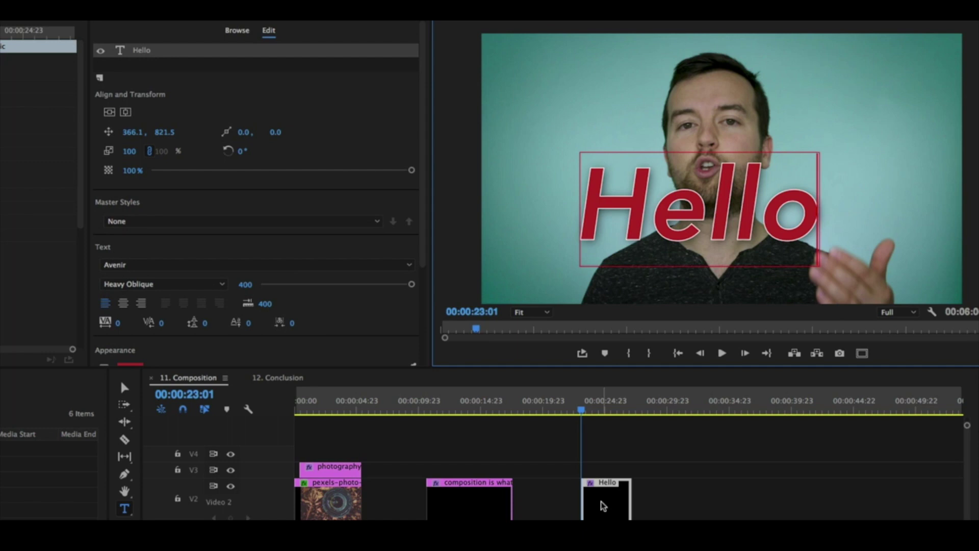
- Add a 'Hi' text layer near the top right, reselect Hello, and nudge the title clip earlier
{"action": "left_click", "coordinate": [828, 125]}
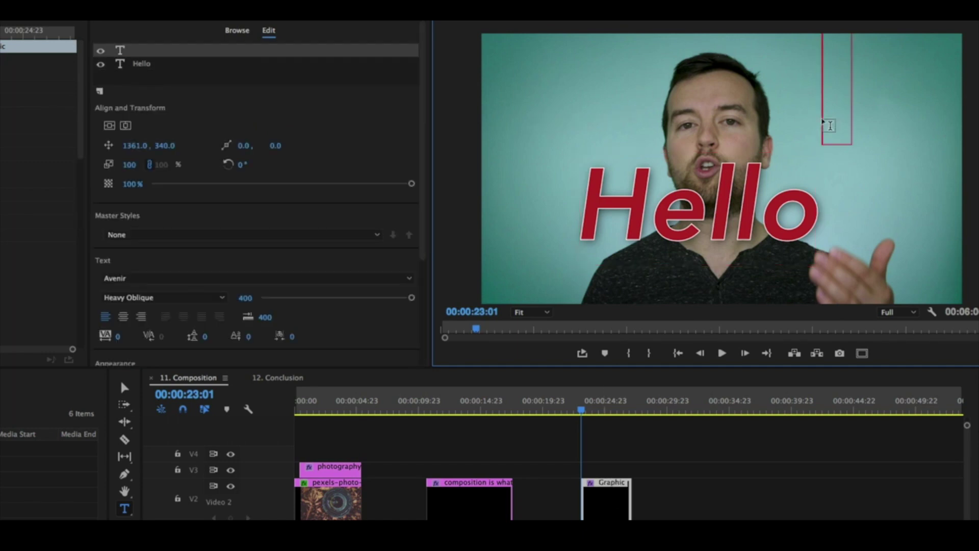
{"action": "type", "text": "Hi"}
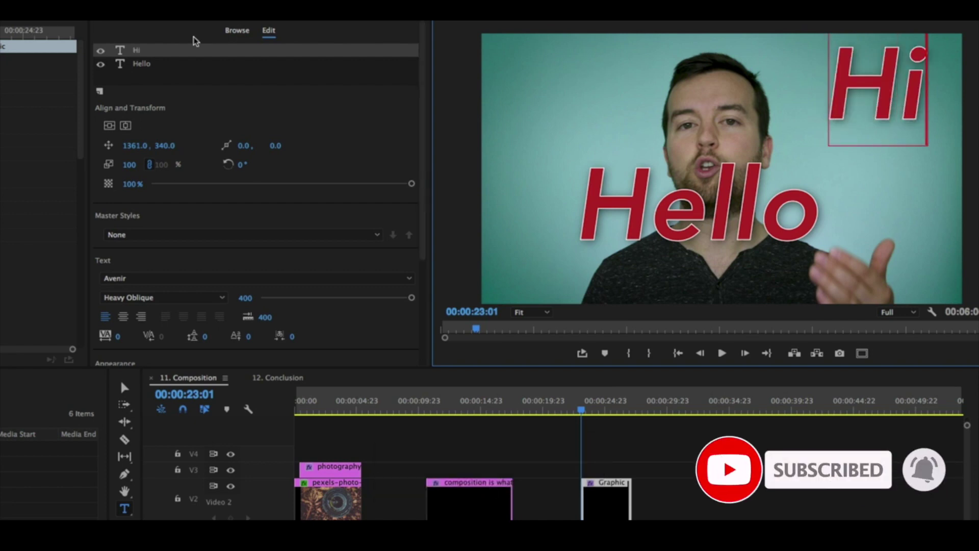
{"action": "left_click", "coordinate": [145, 64]}
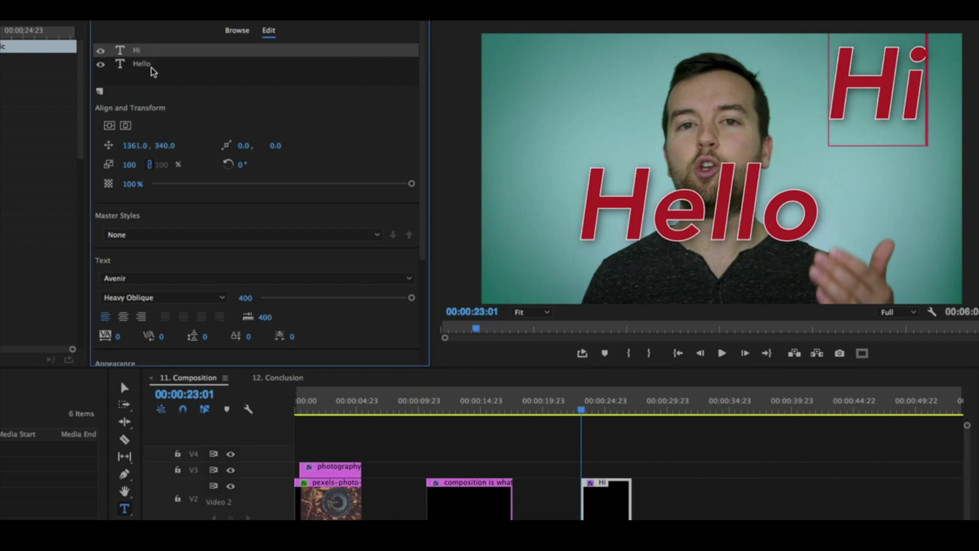
{"action": "left_click", "coordinate": [150, 66]}
{"action": "left_click", "coordinate": [142, 52]}
{"action": "mouse_move", "coordinate": [612, 501]}
{"action": "left_mouse_down"}
{"action": "mouse_move", "coordinate": [606, 514]}
{"action": "mouse_move", "coordinate": [594, 507]}
{"action": "left_mouse_up"}
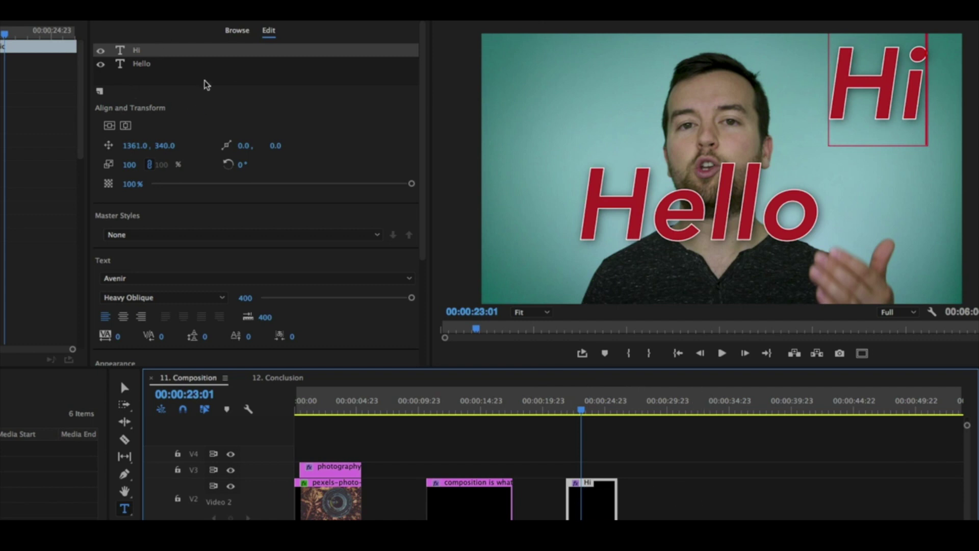
{"action": "left_click", "coordinate": [134, 68]}
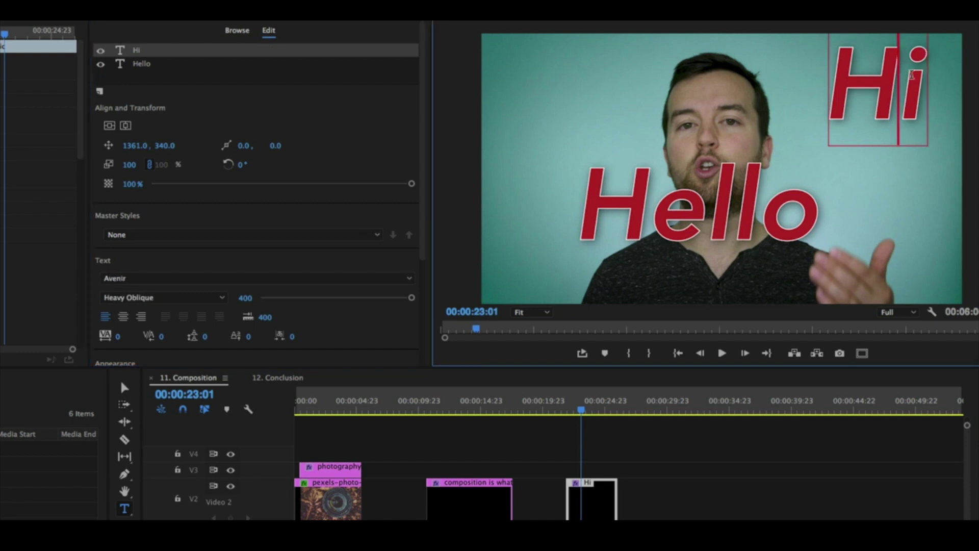
{"action": "left_click", "coordinate": [141, 60]}
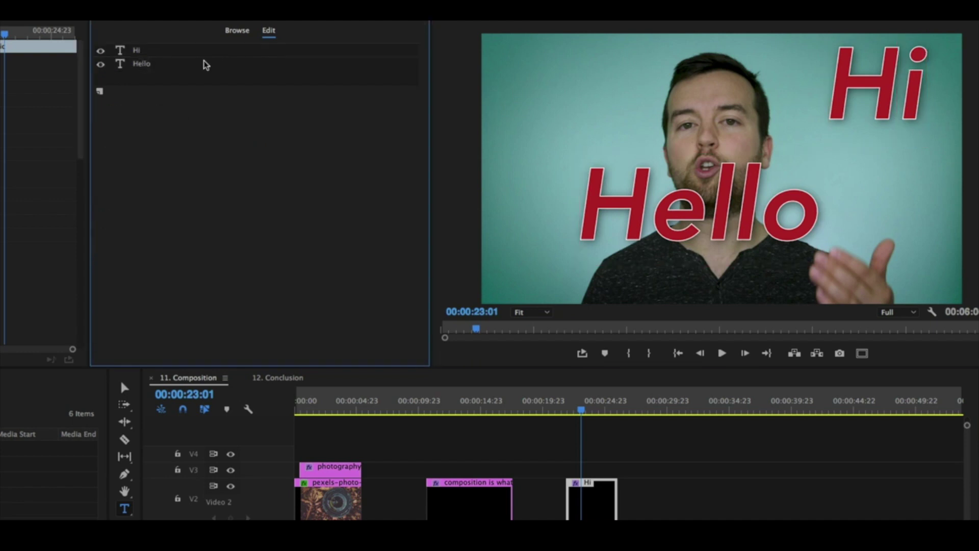
- Select the Hi layer and adjust its Scale and Position values
{"action": "left_click", "coordinate": [137, 50]}
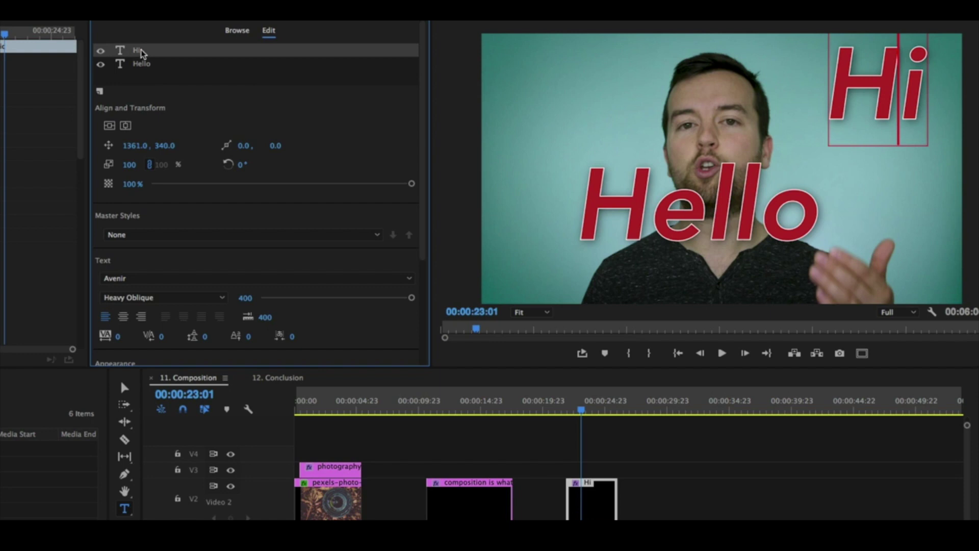
{"action": "left_click", "coordinate": [910, 93]}
{"action": "key", "text": "super+a"}
{"action": "left_click_drag", "start_coordinate": [134, 166], "coordinate": [108, 166]}
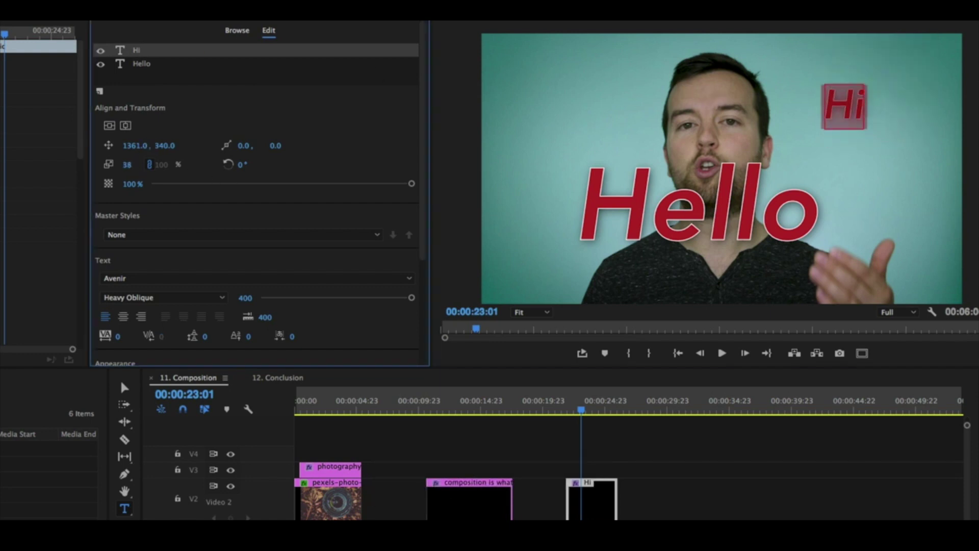
{"action": "mouse_move", "coordinate": [164, 145]}
{"action": "left_mouse_down"}
{"action": "mouse_move", "coordinate": [200, 146]}
{"action": "mouse_move", "coordinate": [147, 135]}
{"action": "left_mouse_up"}
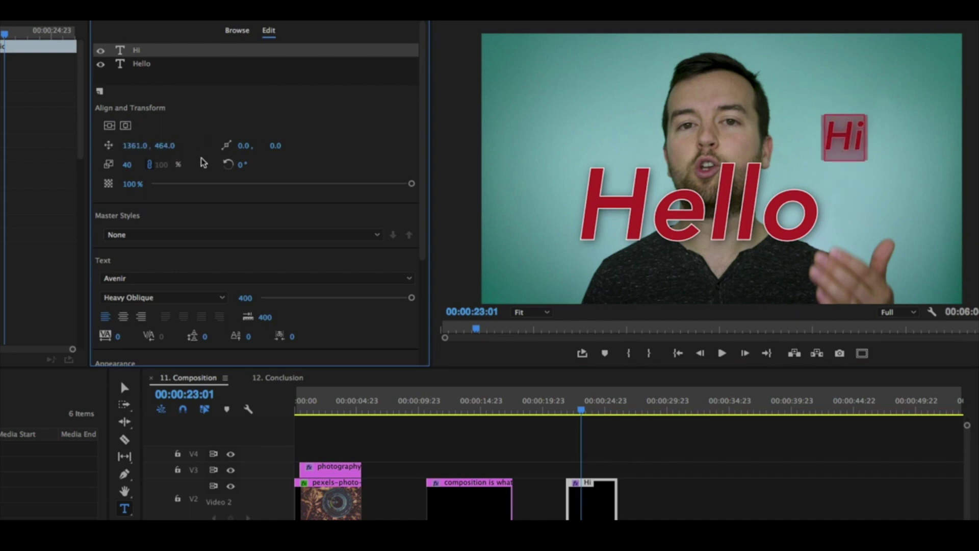
- Drag Hi to the upper left of the frame, undoing a trial rotation
{"action": "left_click", "coordinate": [127, 387]}
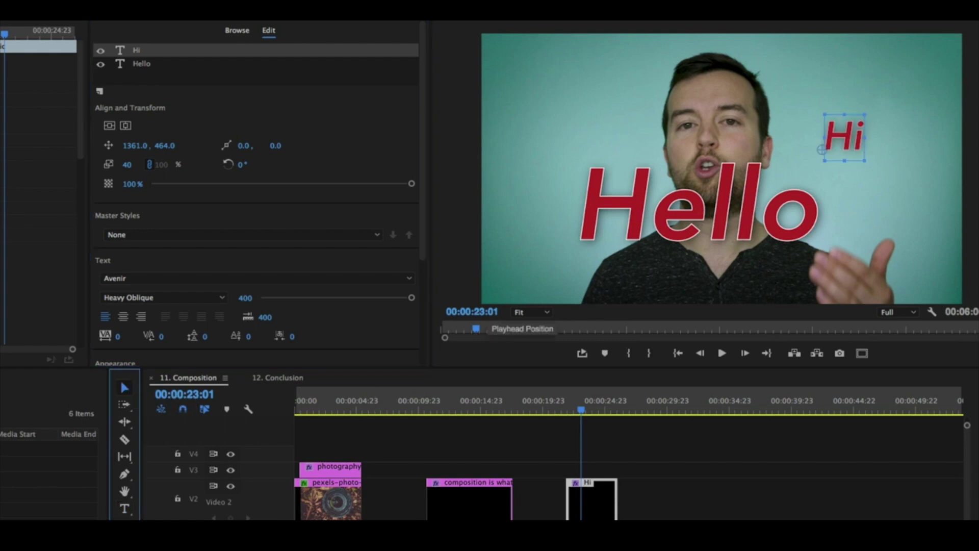
{"action": "left_click_drag", "start_coordinate": [855, 133], "coordinate": [575, 155]}
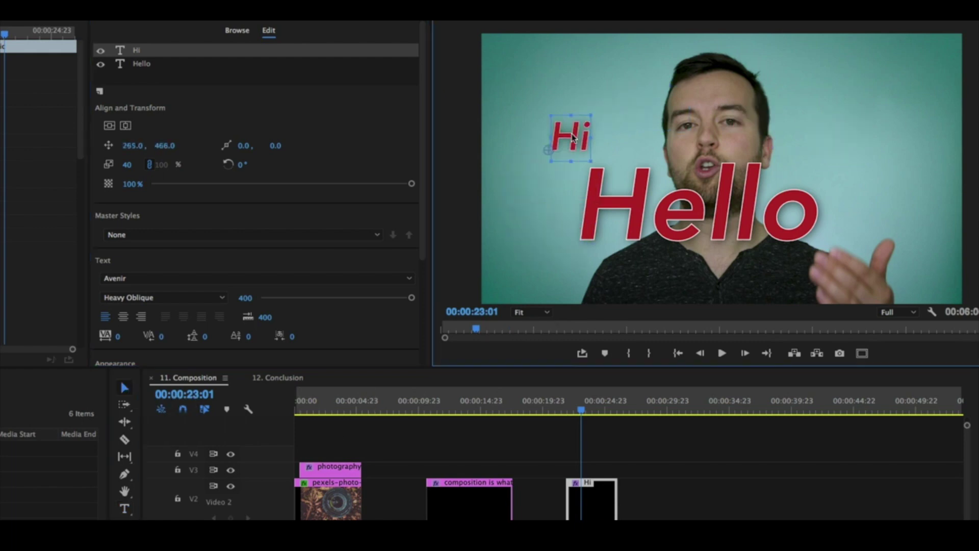
{"action": "scroll", "coordinate": [329, 99], "scroll_direction": "down", "scroll_amount": 2}
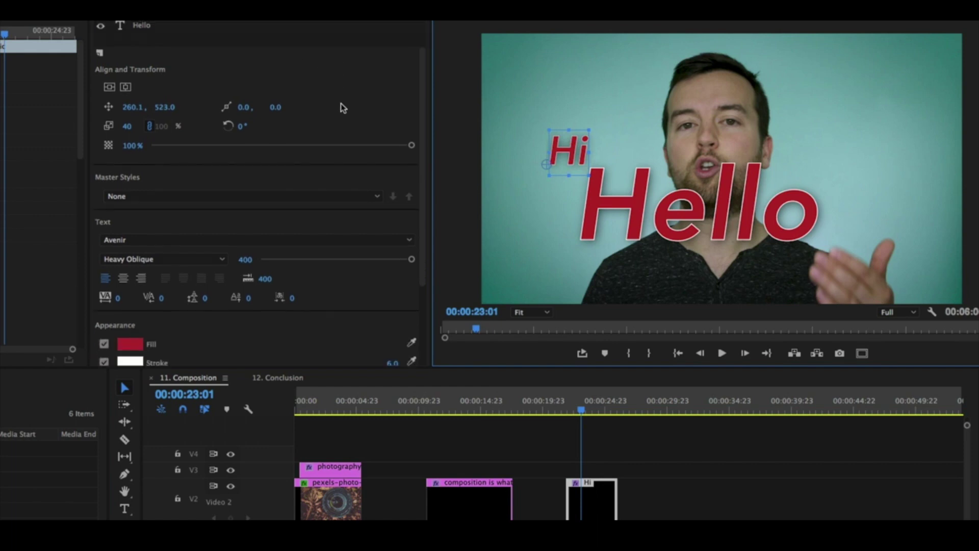
{"action": "mouse_move", "coordinate": [592, 136]}
{"action": "left_mouse_down"}
{"action": "mouse_move", "coordinate": [679, 64]}
{"action": "mouse_move", "coordinate": [645, 89]}
{"action": "left_mouse_up"}
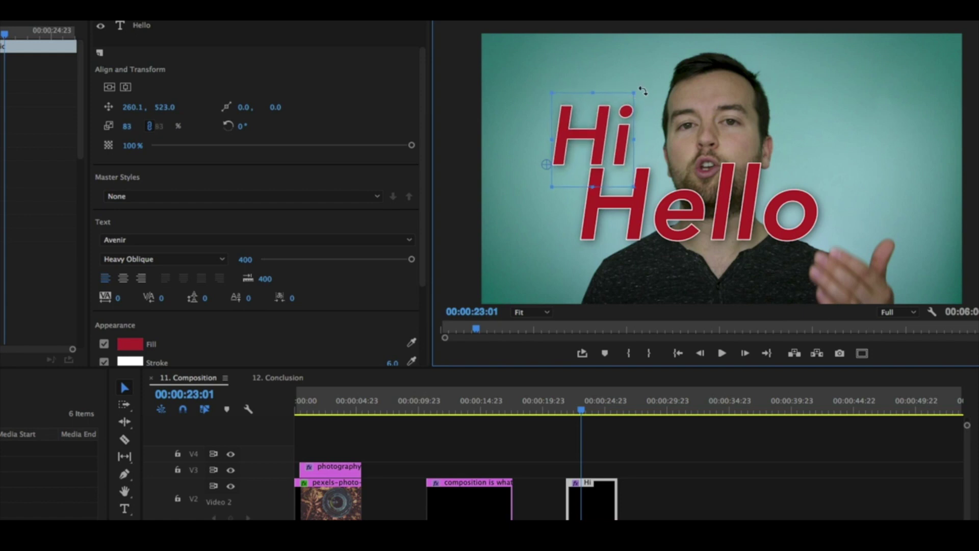
{"action": "mouse_move", "coordinate": [639, 88]}
{"action": "left_mouse_down"}
{"action": "mouse_move", "coordinate": [631, 50]}
{"action": "mouse_move", "coordinate": [656, 107]}
{"action": "left_mouse_up"}
{"action": "key", "text": "super+z"}
- Move Hello down-left and shrink it to about 68%, then shift Hi to the right
{"action": "left_click_drag", "start_coordinate": [750, 178], "coordinate": [690, 217]}
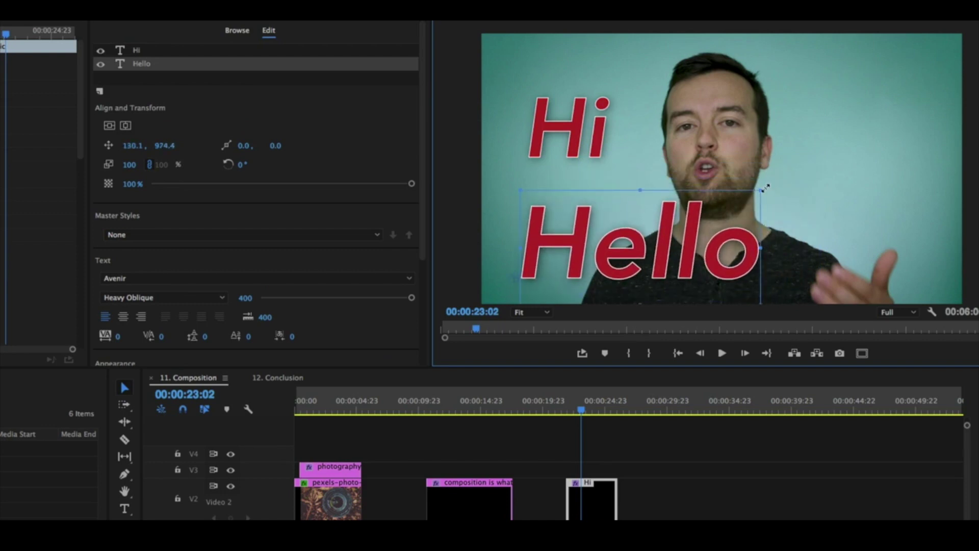
{"action": "left_click_drag", "start_coordinate": [764, 188], "coordinate": [705, 211]}
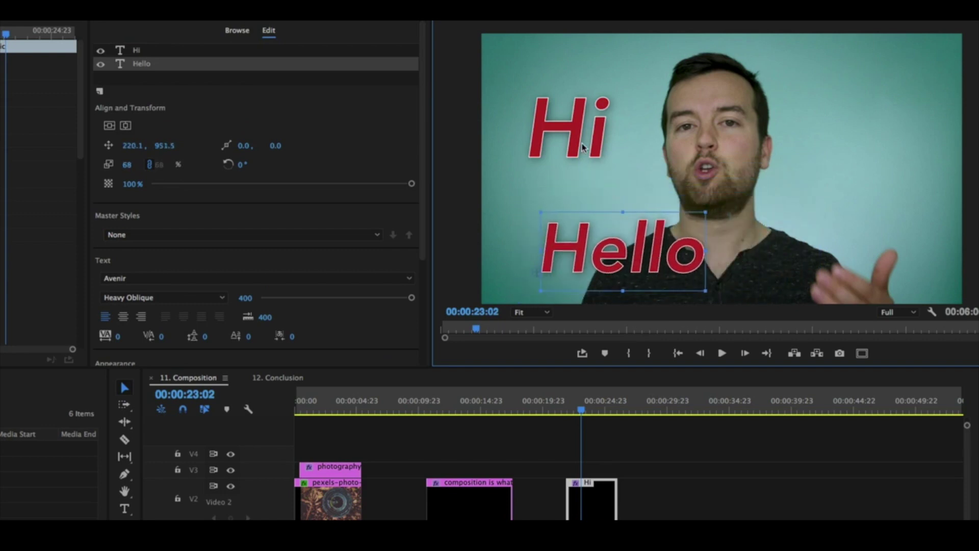
{"action": "left_click_drag", "start_coordinate": [584, 146], "coordinate": [900, 192]}
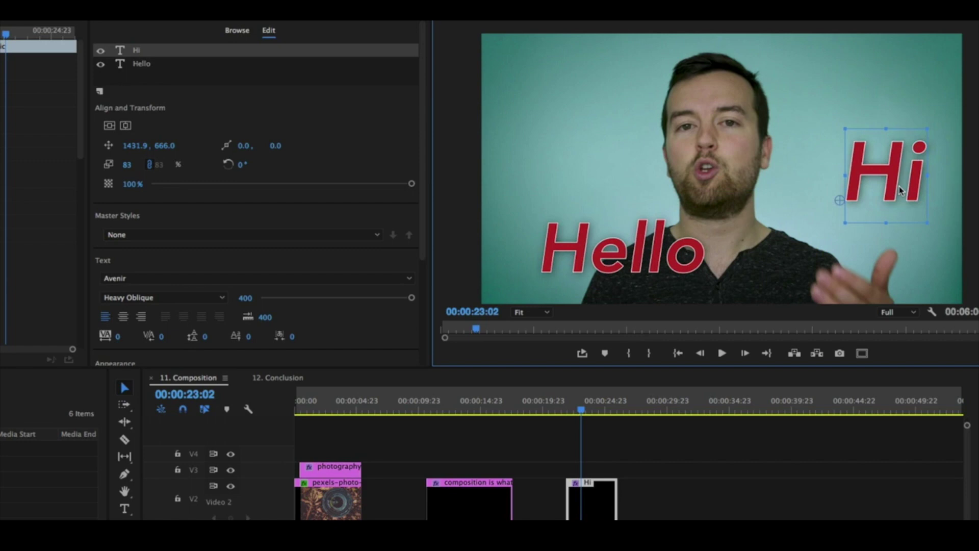
{"action": "left_click_drag", "start_coordinate": [627, 248], "coordinate": [609, 249]}
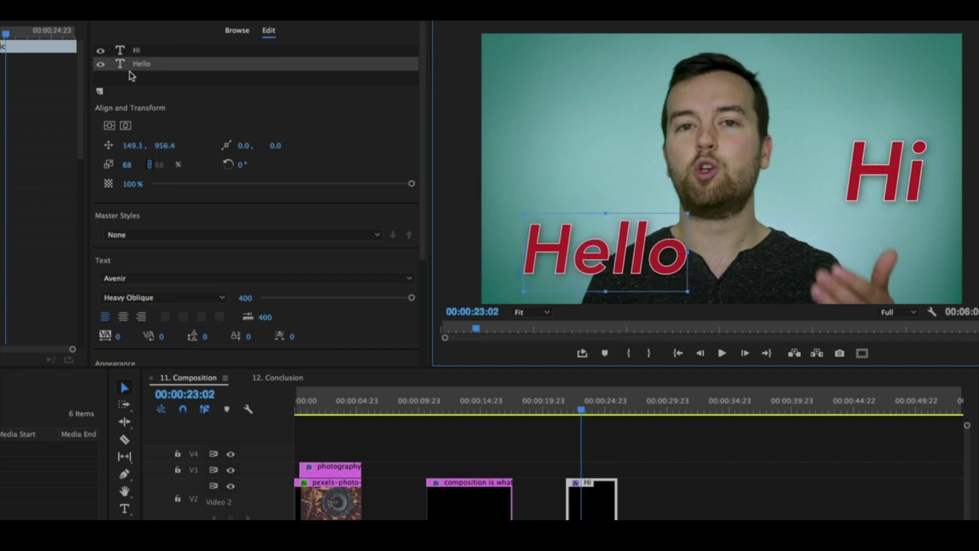
- Show the New Layer choices: Text, Vertical Text, Rectangle, Ellipse and From File
{"action": "left_click", "coordinate": [98, 93]}
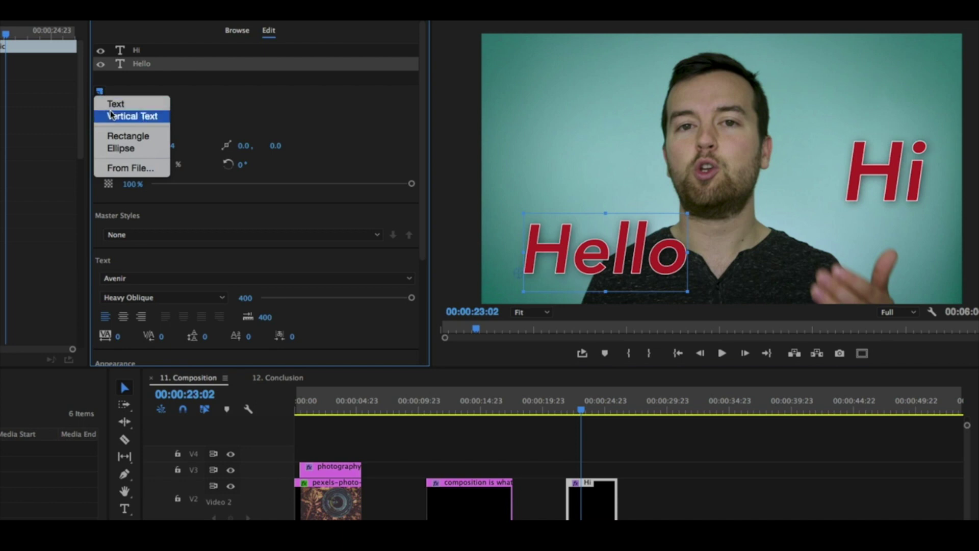
{"action": "left_click", "coordinate": [123, 172]}
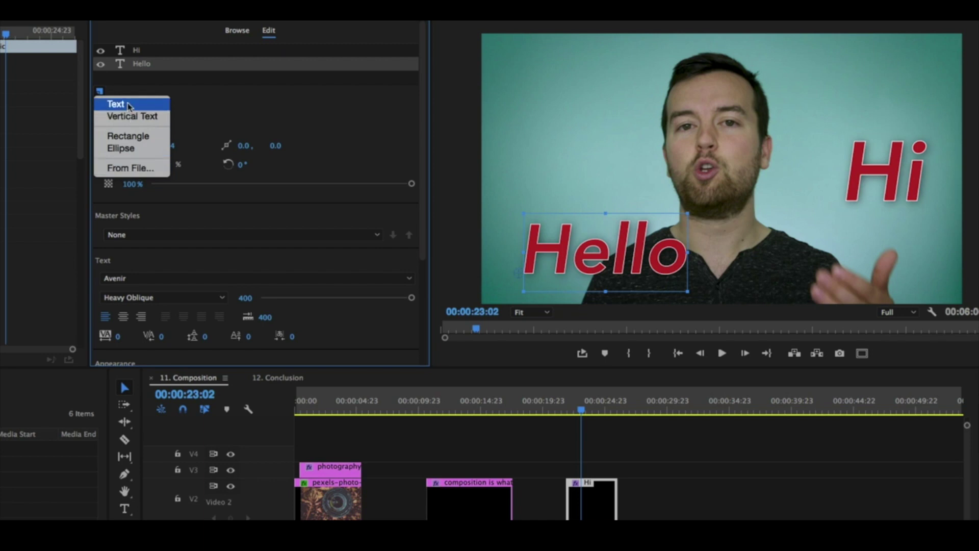
- Add a rectangle over Hello, widen it, and move it beneath Hello in the layer list
{"action": "left_click", "coordinate": [122, 140]}
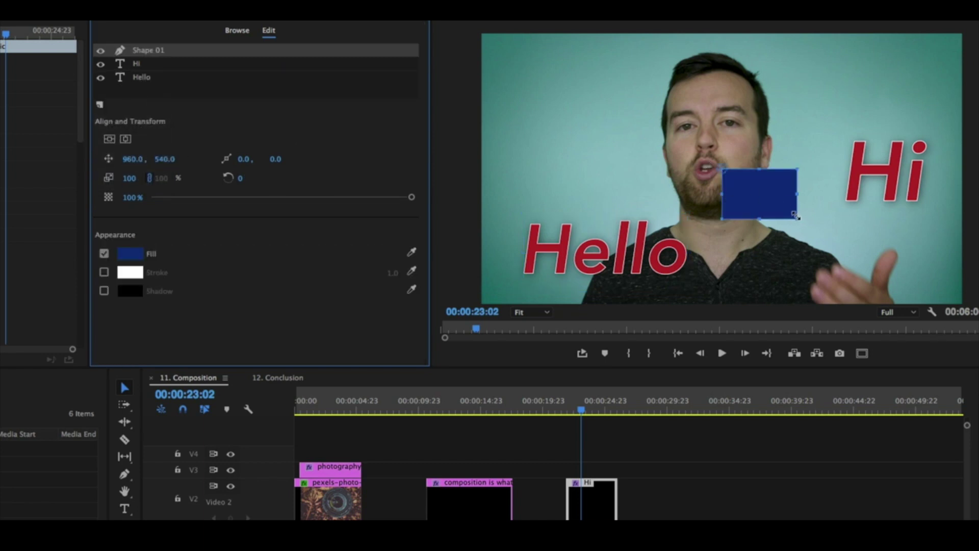
{"action": "left_click_drag", "start_coordinate": [757, 195], "coordinate": [440, 226]}
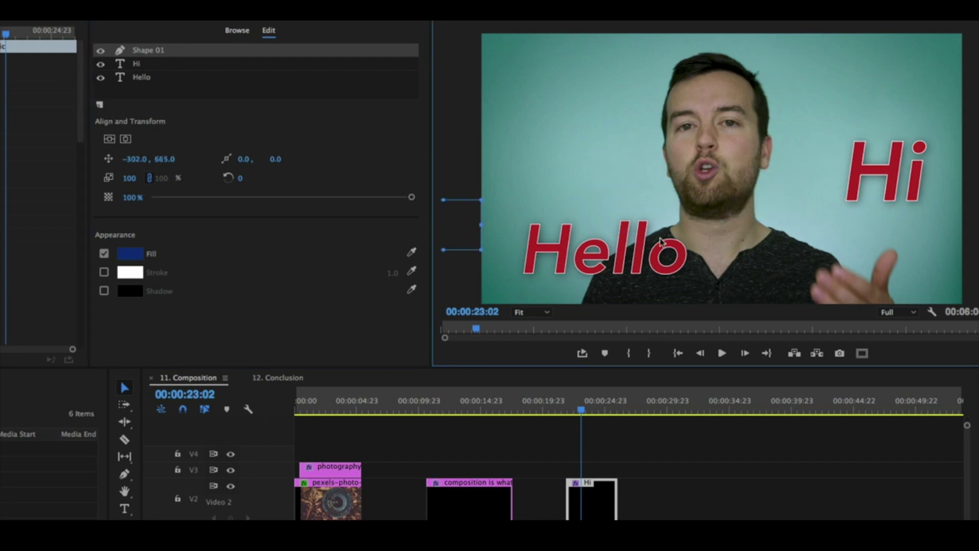
{"action": "key", "text": "super+z"}
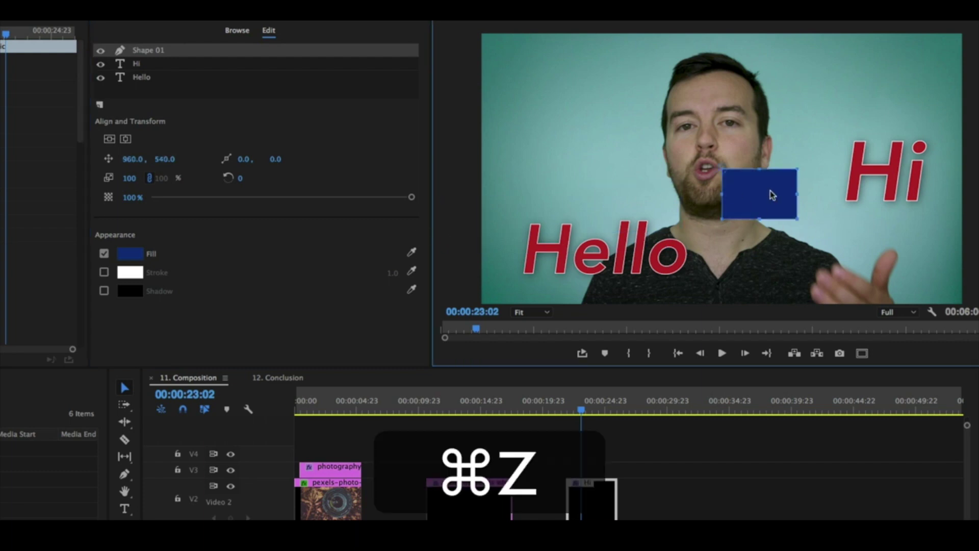
{"action": "mouse_move", "coordinate": [771, 190]}
{"action": "left_mouse_down"}
{"action": "mouse_move", "coordinate": [569, 246]}
{"action": "mouse_move", "coordinate": [742, 228]}
{"action": "left_mouse_up"}
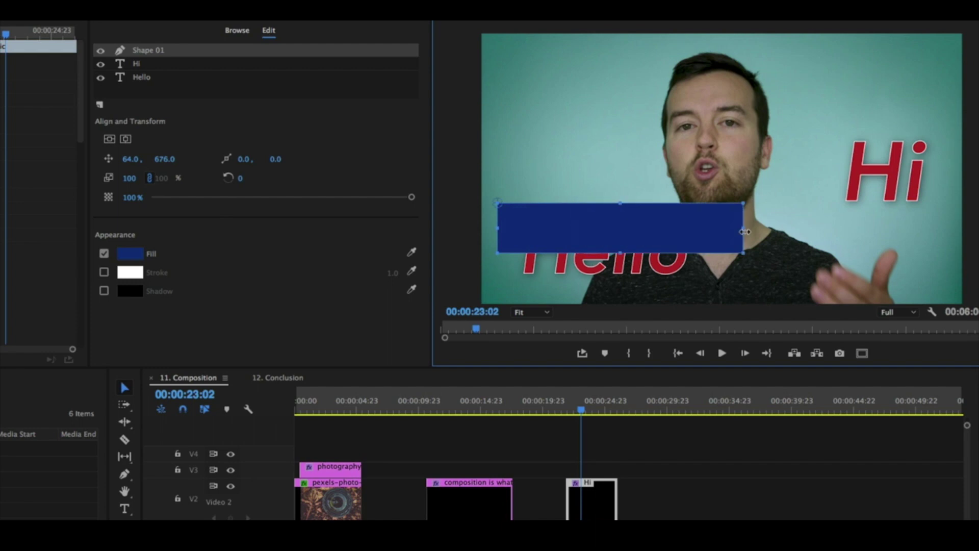
{"action": "mouse_move", "coordinate": [620, 254]}
{"action": "left_mouse_down"}
{"action": "mouse_move", "coordinate": [617, 277]}
{"action": "mouse_move", "coordinate": [646, 252]}
{"action": "left_mouse_up"}
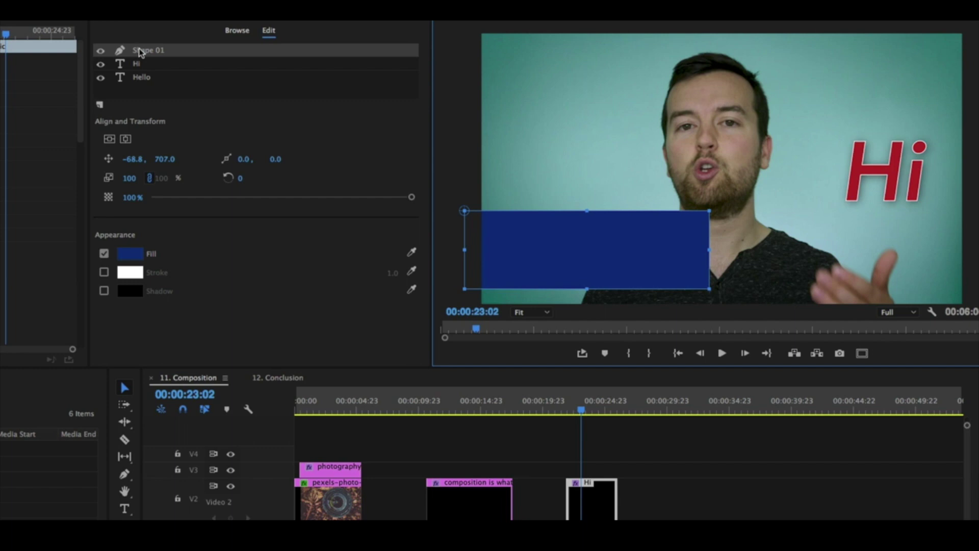
{"action": "left_click_drag", "start_coordinate": [149, 53], "coordinate": [147, 86]}
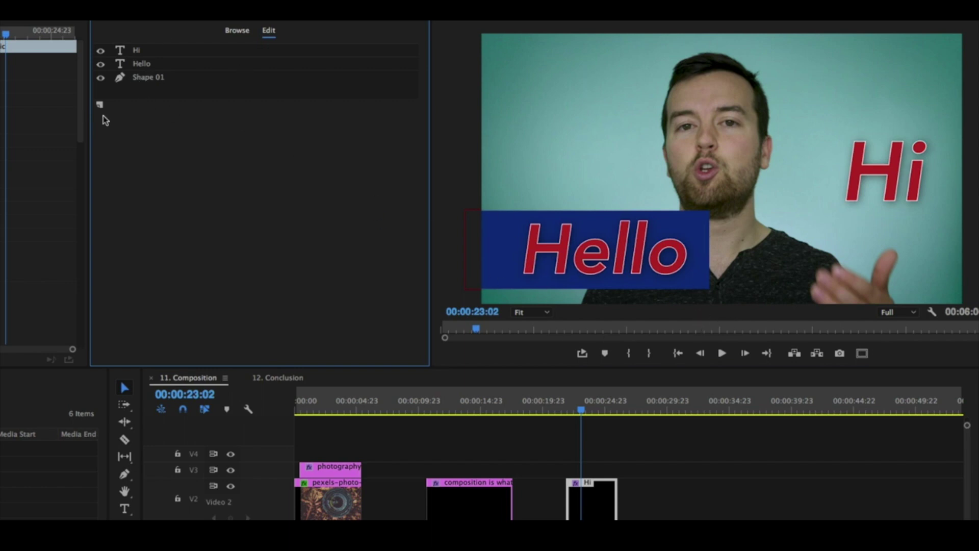
- Give the rectangle a light grey fill at 26% opacity
{"action": "left_click", "coordinate": [152, 78]}
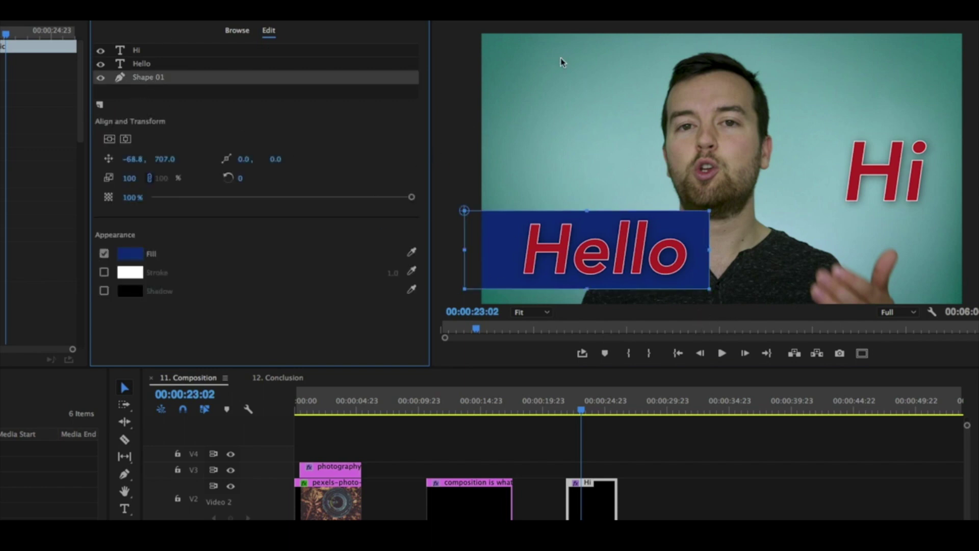
{"action": "left_click", "coordinate": [130, 254]}
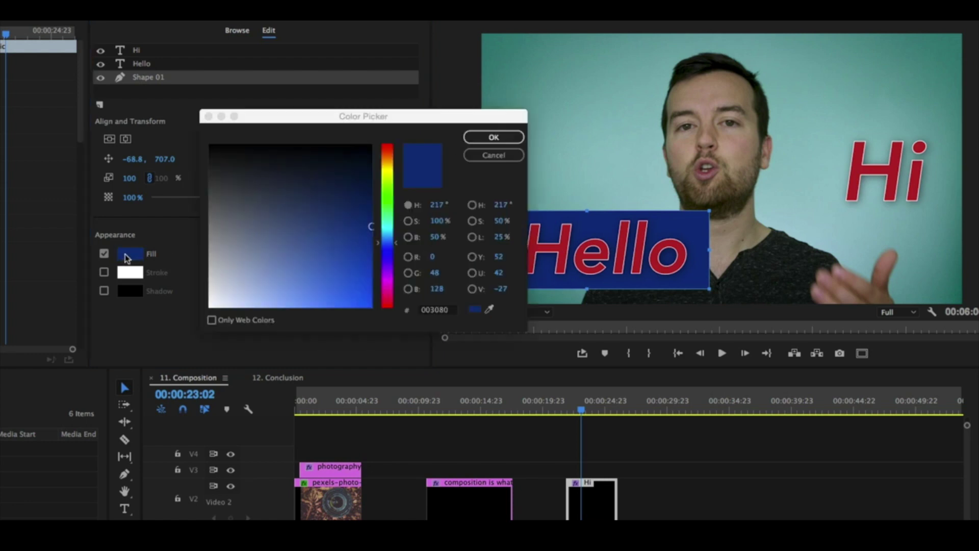
{"action": "left_click_drag", "start_coordinate": [262, 240], "coordinate": [162, 285]}
{"action": "left_click", "coordinate": [497, 136]}
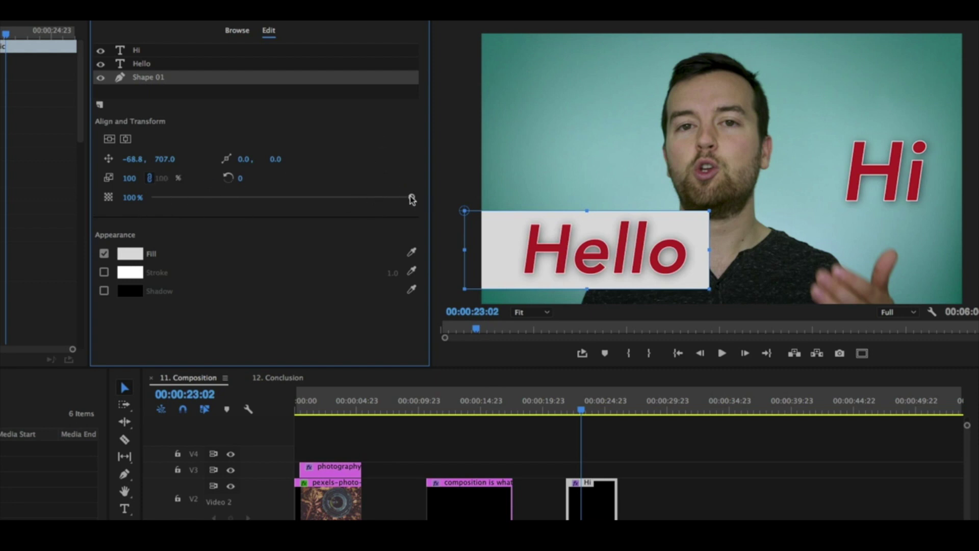
{"action": "left_click_drag", "start_coordinate": [411, 198], "coordinate": [217, 201]}
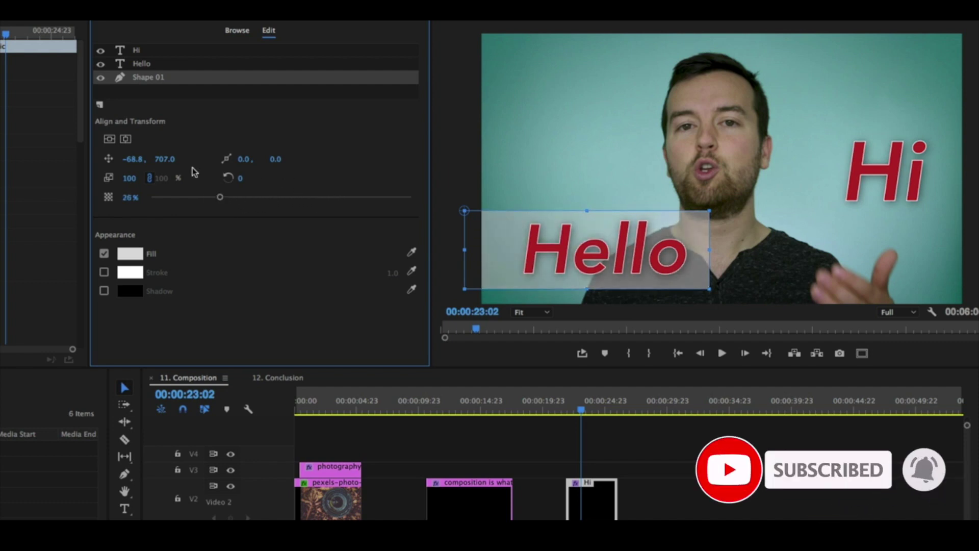
- Shift and resize the box so it sits just behind Hello
{"action": "left_click_drag", "start_coordinate": [137, 163], "coordinate": [145, 163]}
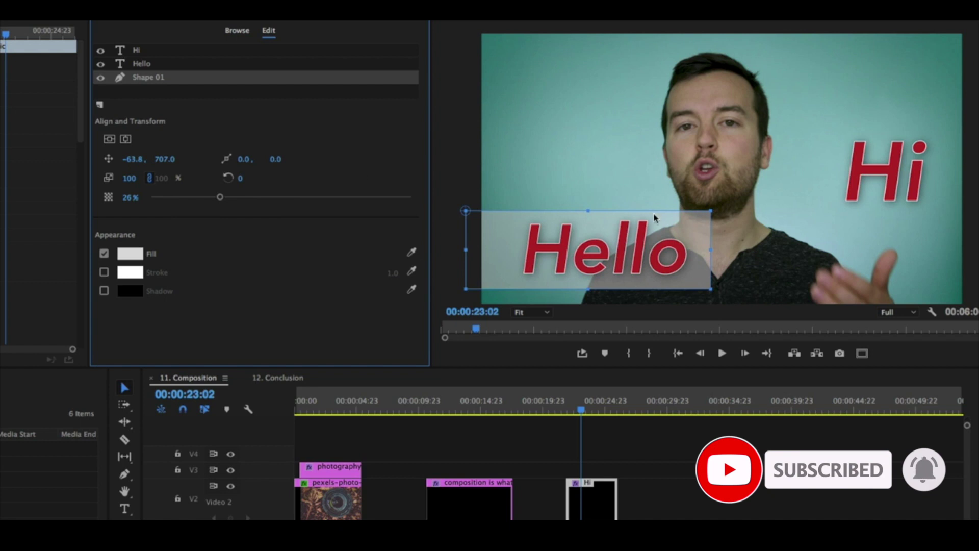
{"action": "left_click_drag", "start_coordinate": [589, 214], "coordinate": [588, 225]}
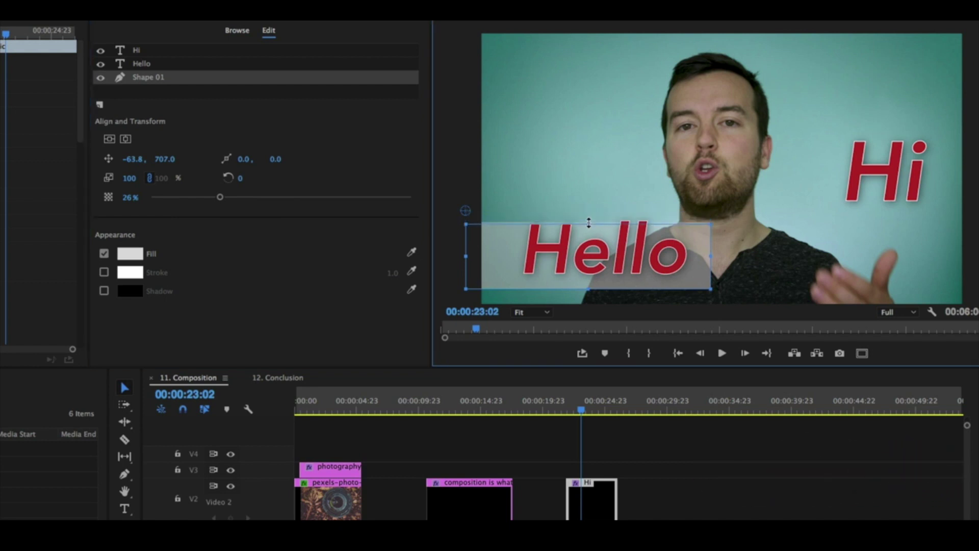
{"action": "left_click_drag", "start_coordinate": [634, 272], "coordinate": [631, 264]}
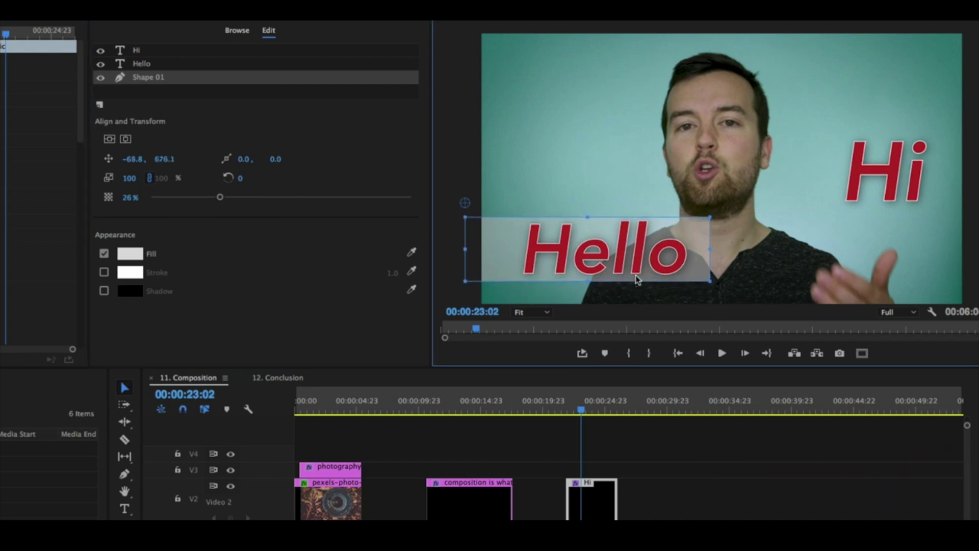
{"action": "left_click", "coordinate": [339, 153]}
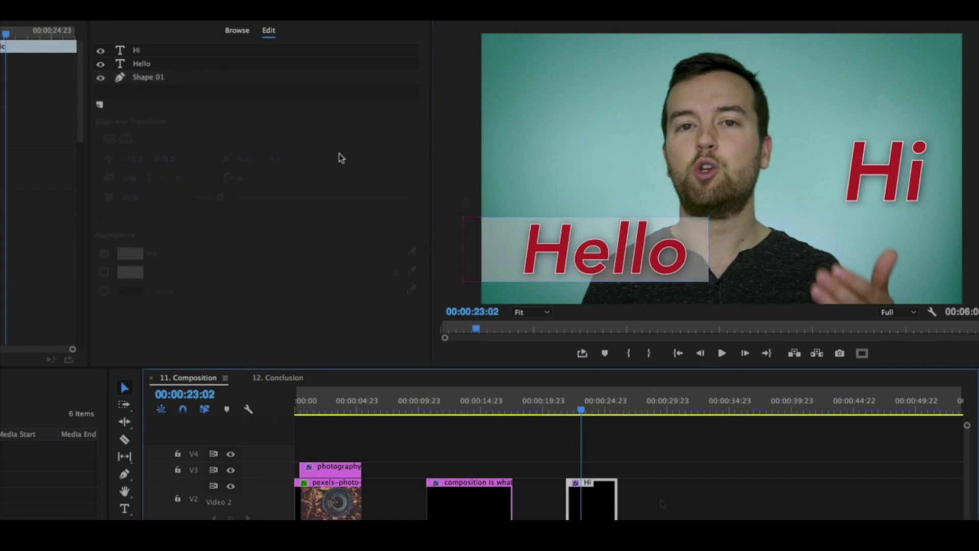
- Add a new text layer, reduce its font size to 116, and centre it above Hello
{"action": "left_click", "coordinate": [100, 105]}
{"action": "left_click", "coordinate": [115, 116]}
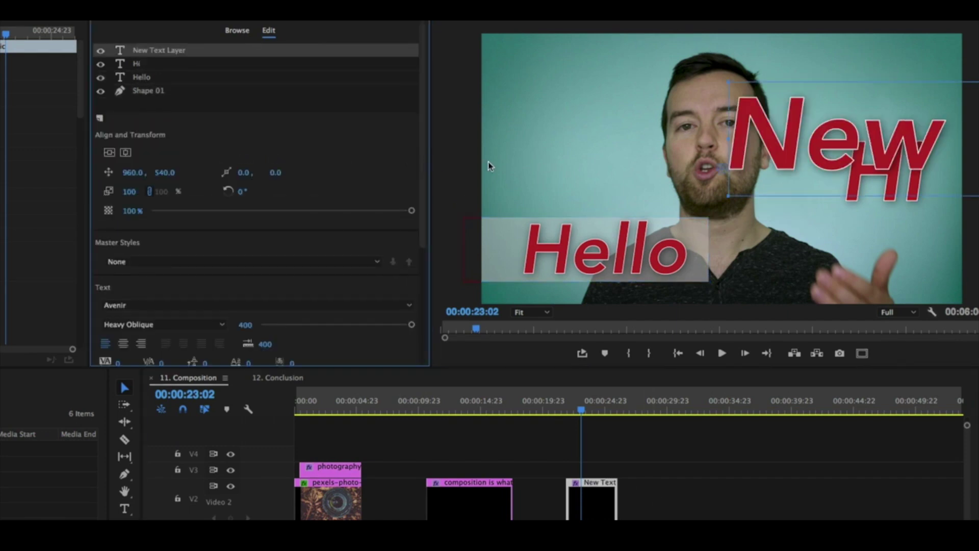
{"action": "left_click_drag", "start_coordinate": [799, 141], "coordinate": [612, 137]}
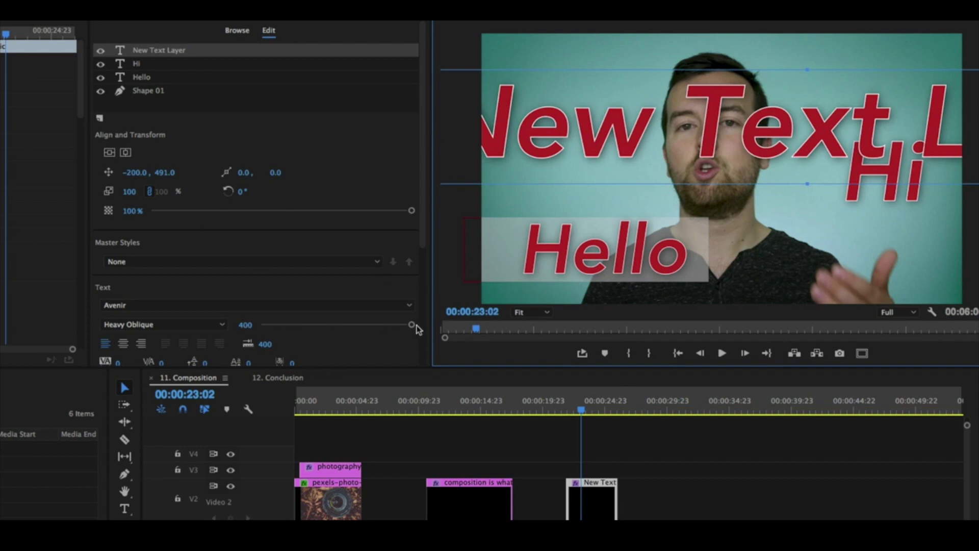
{"action": "left_click_drag", "start_coordinate": [410, 324], "coordinate": [304, 328]}
{"action": "left_click_drag", "start_coordinate": [554, 149], "coordinate": [692, 184]}
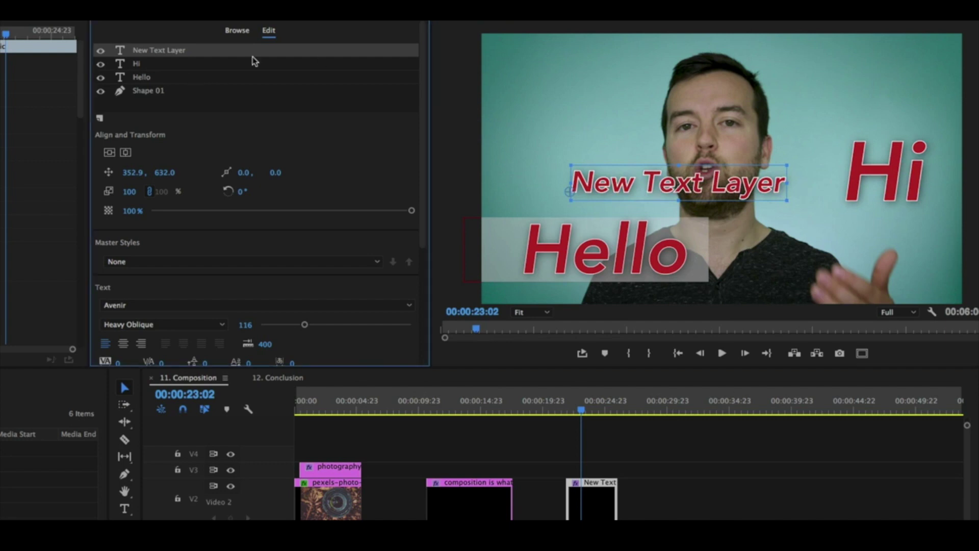
{"action": "left_click", "coordinate": [203, 68]}
{"action": "left_click", "coordinate": [166, 50]}
- Delete the New Text Layer and the Hi text layer, then select the Hello layer
{"action": "key", "text": "BackSpace"}
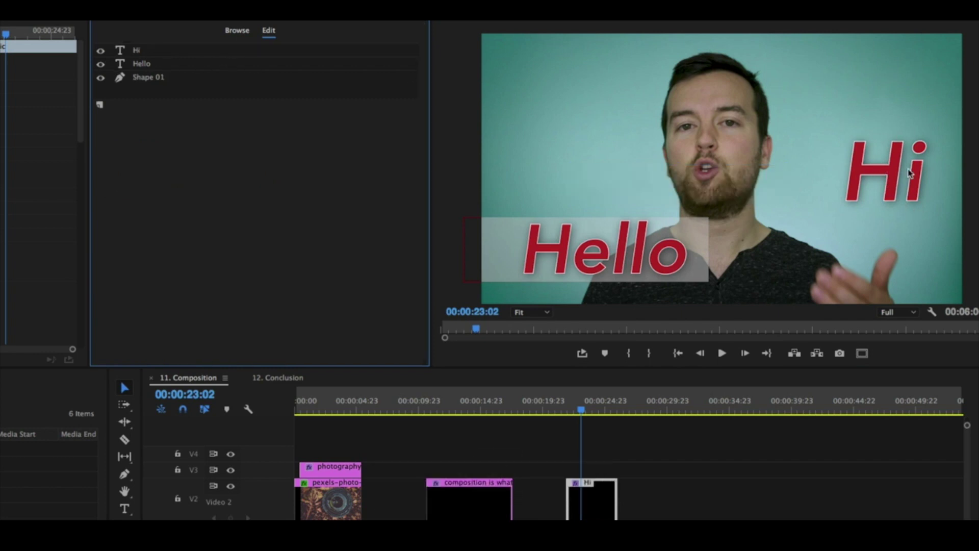
{"action": "left_click", "coordinate": [869, 166]}
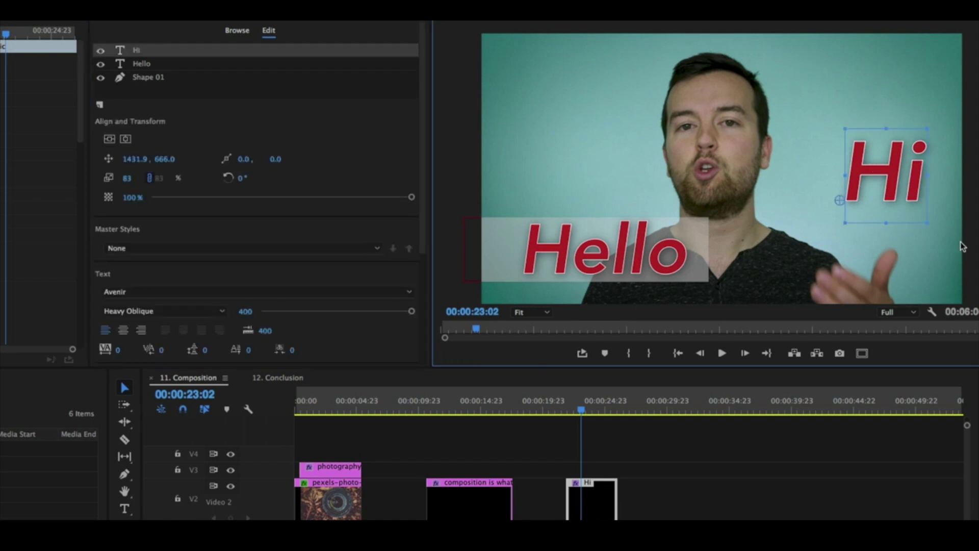
{"action": "left_click_drag", "start_coordinate": [858, 168], "coordinate": [800, 176]}
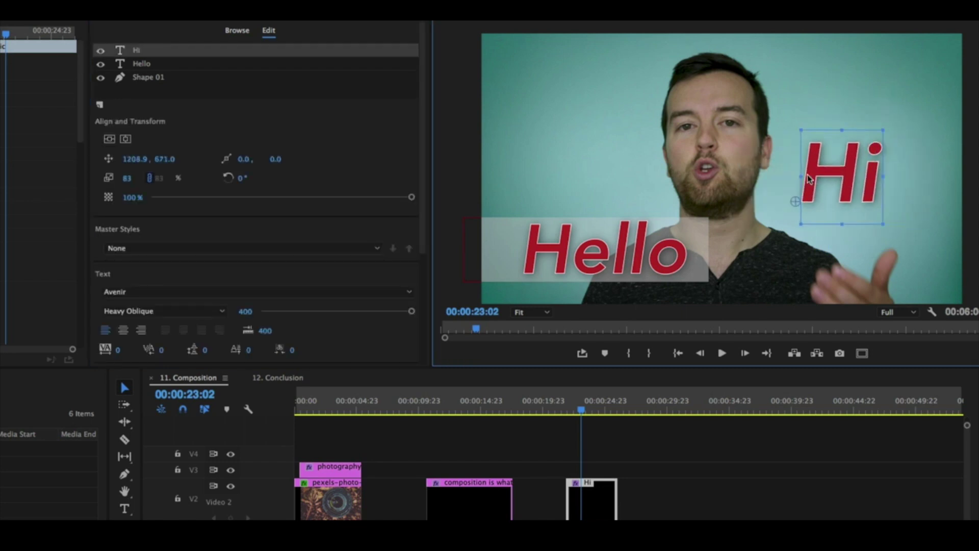
{"action": "key", "text": "BackSpace"}
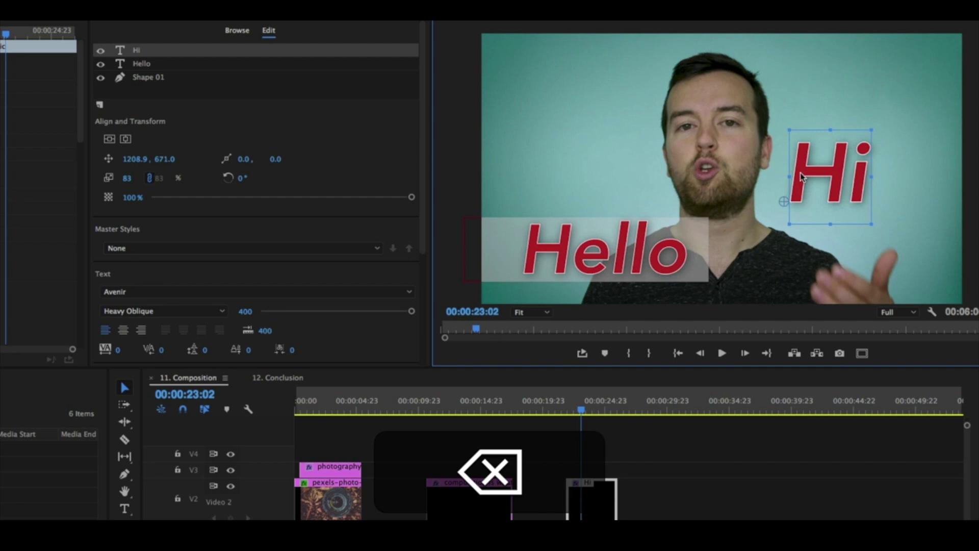
{"action": "left_click", "coordinate": [136, 49]}
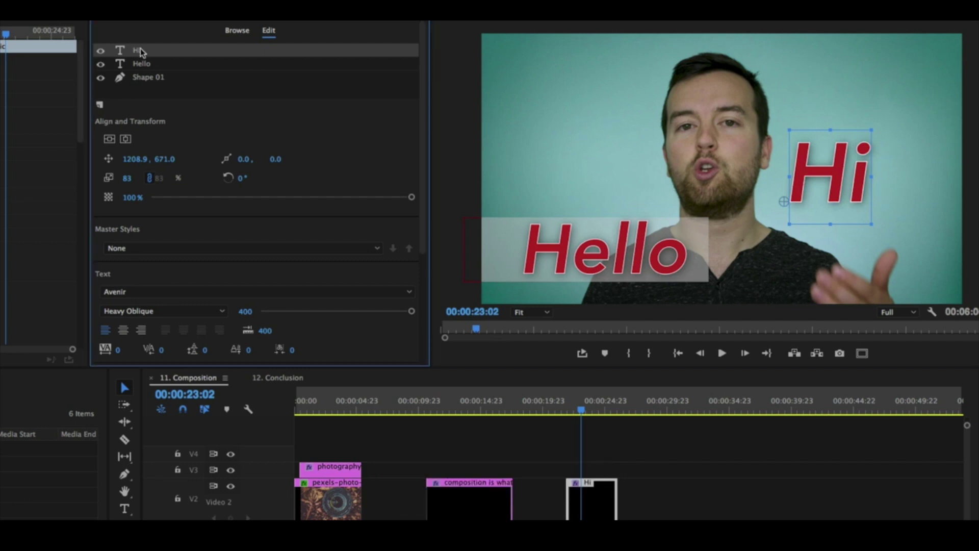
{"action": "key", "text": "BackSpace"}
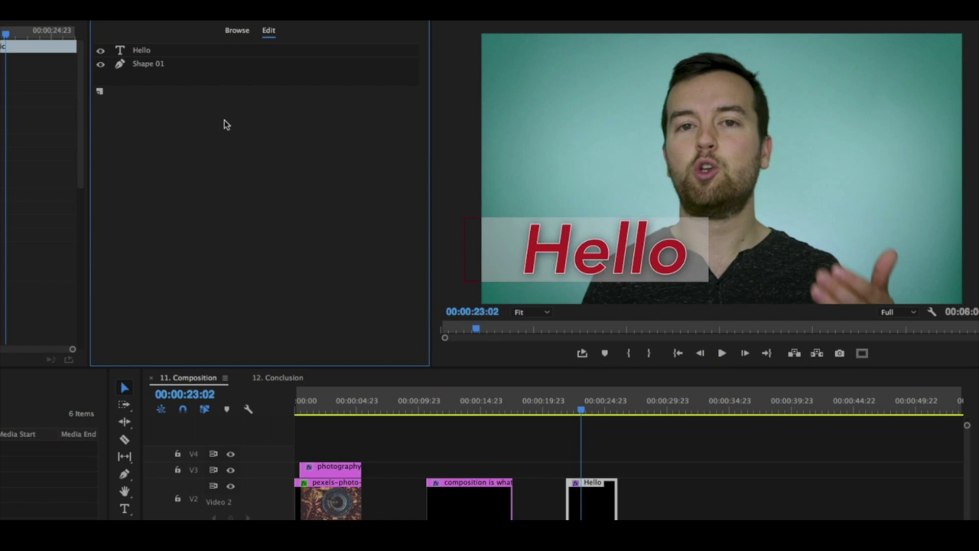
{"action": "left_click", "coordinate": [534, 227]}
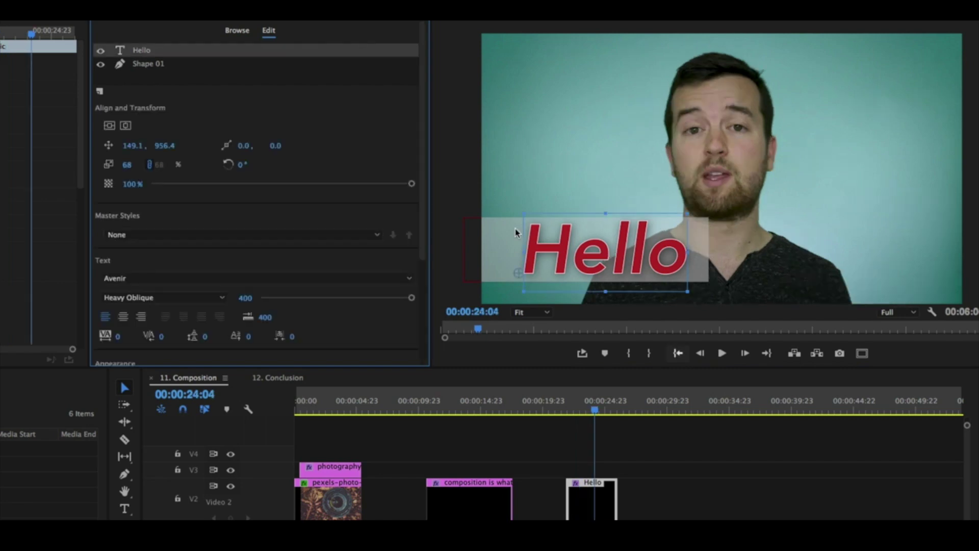